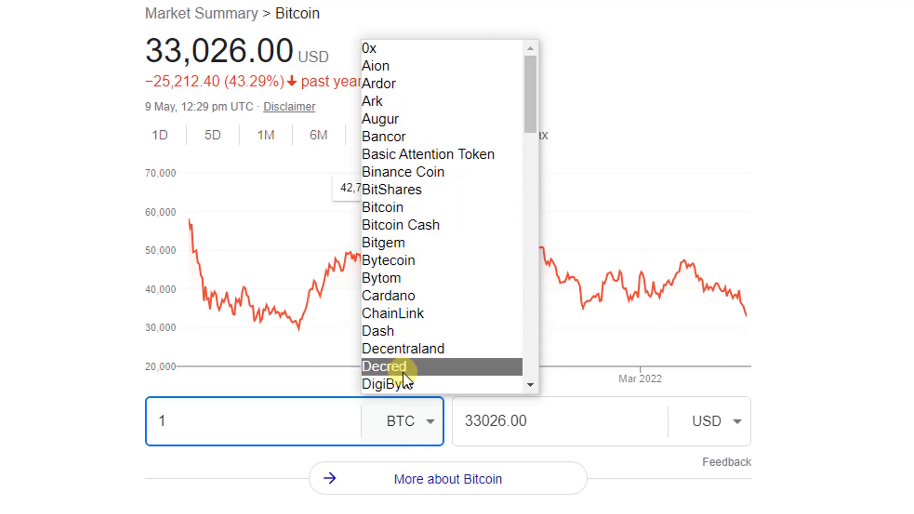
Look through the cryptocurrencies available as the converter's base currency, then close the list without changing BTC
scroll(410, 333, "down", 2)
scroll(424, 164, "up", 1)
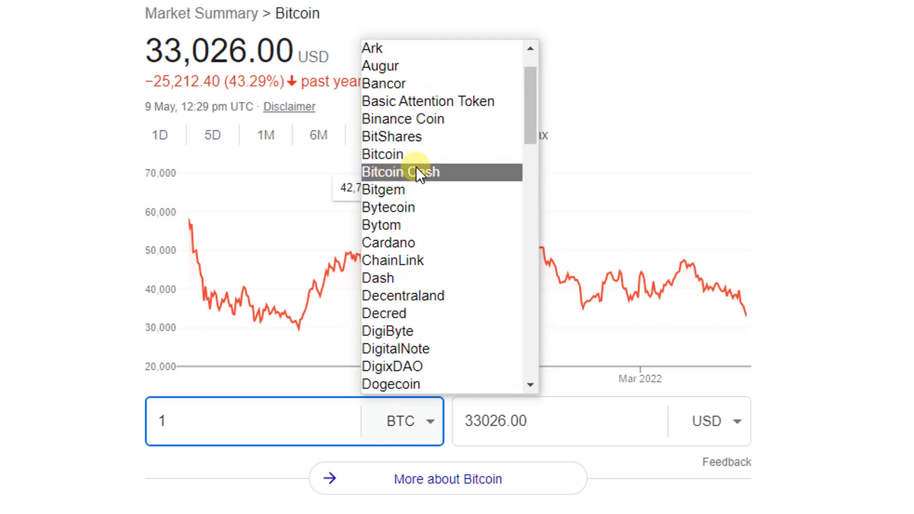
left_click(904, 203)
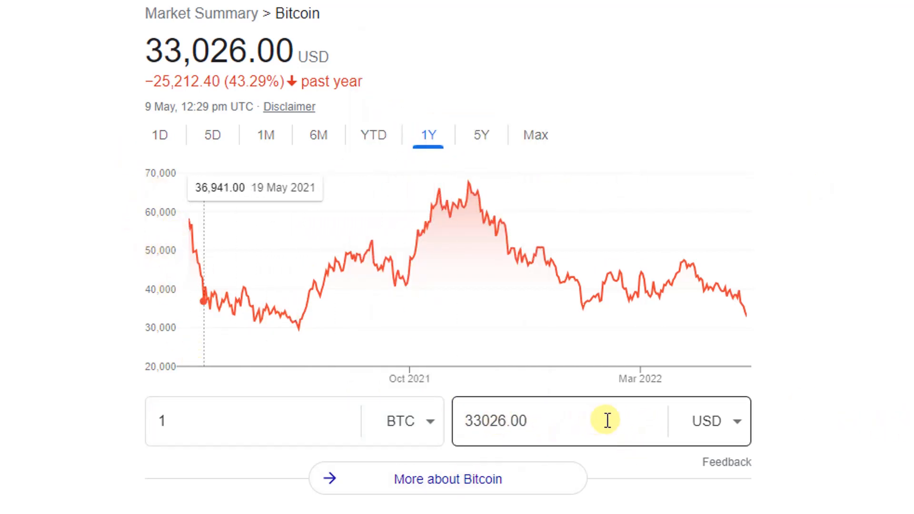
Set the Bitcoin converter's target currency to Indian Rupee
left_click(744, 421)
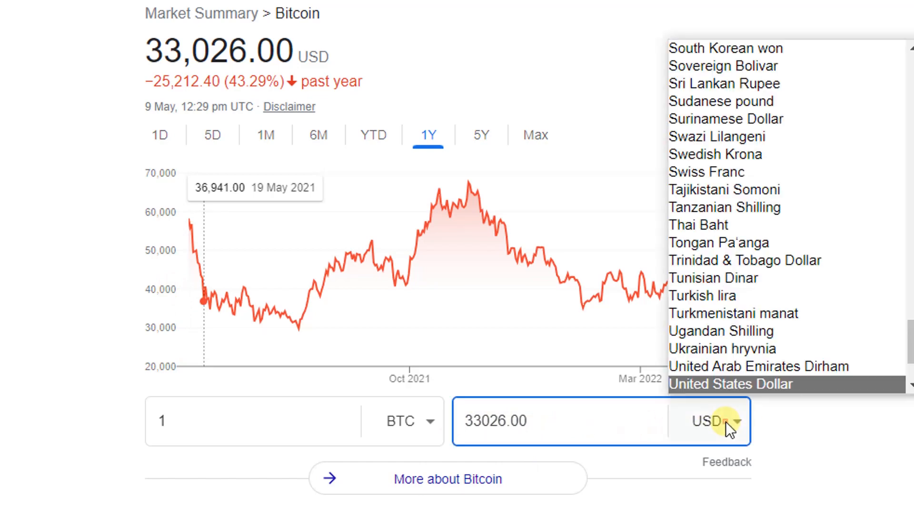
scroll(747, 261, "up", 4)
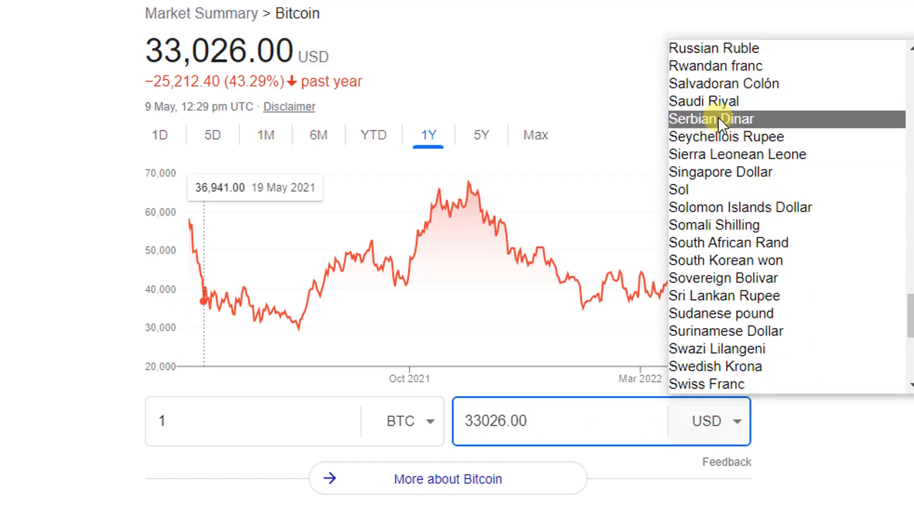
scroll(723, 238, "up", 12)
scroll(727, 237, "up", 8)
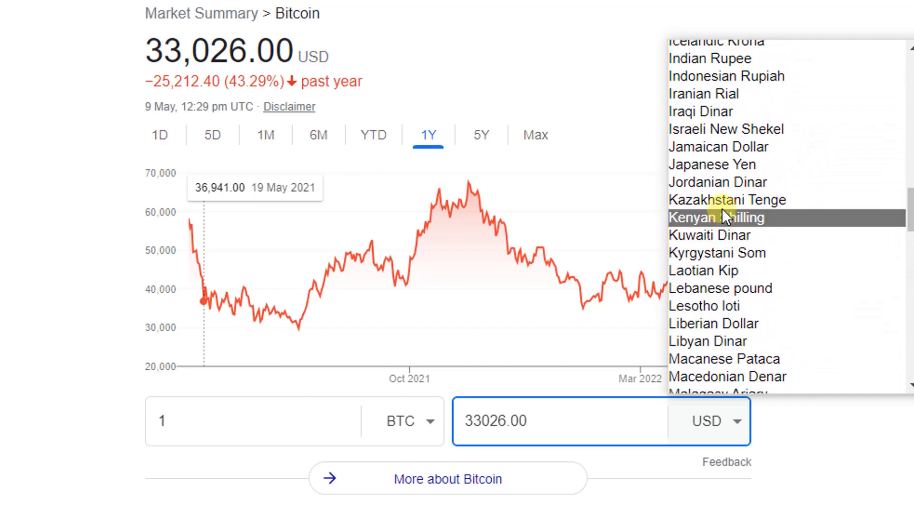
left_click(722, 208)
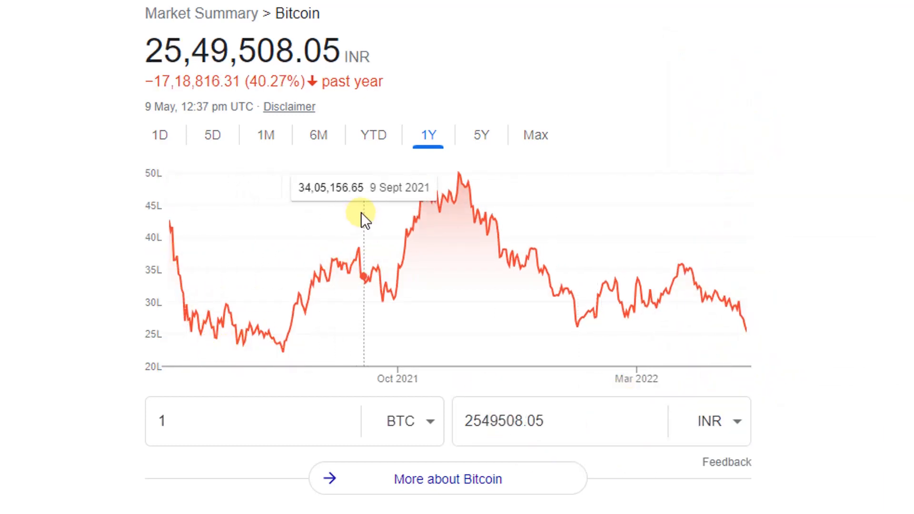
Look through the other target currencies available in the Bitcoin converter
left_click(733, 421)
scroll(742, 333, "down", 12)
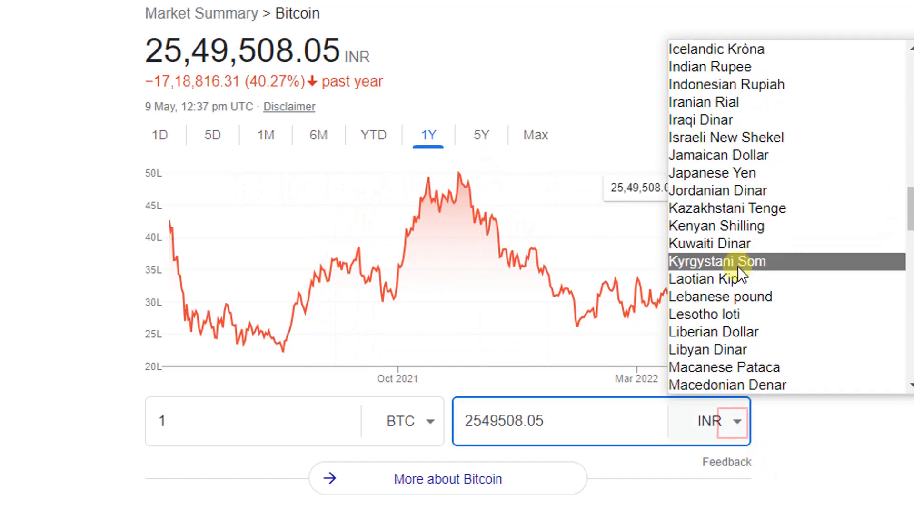
scroll(736, 318, "down", 18)
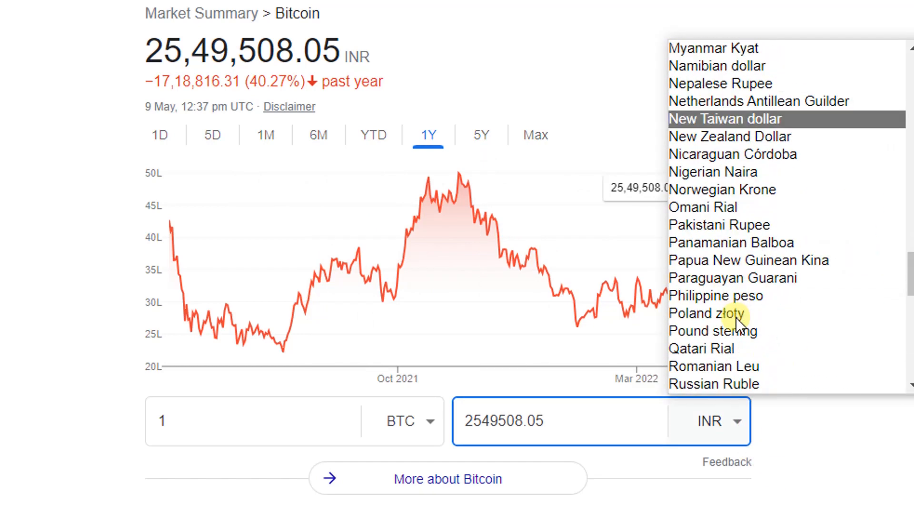
left_click(737, 276)
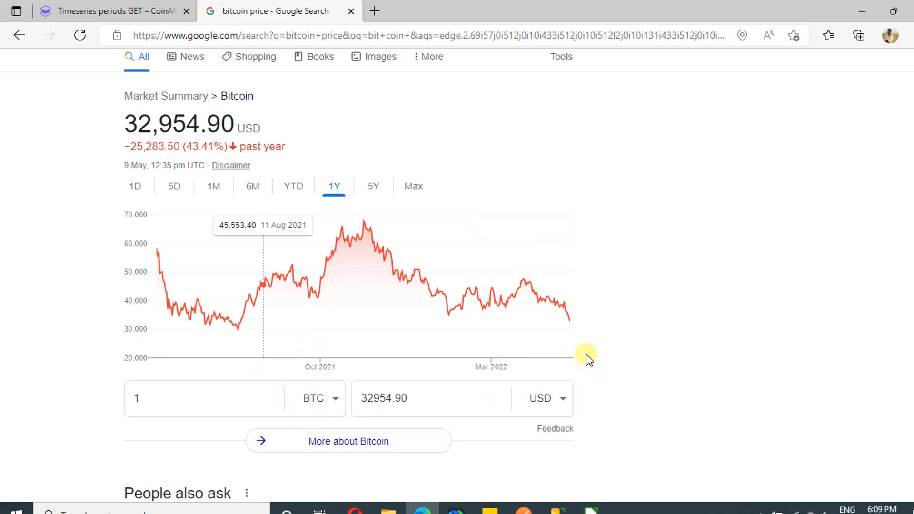
Switch to the CoinAPI documentation, highlight its base address, and locate the email field for requesting a free API key
key("ctrl+shift+Tab")
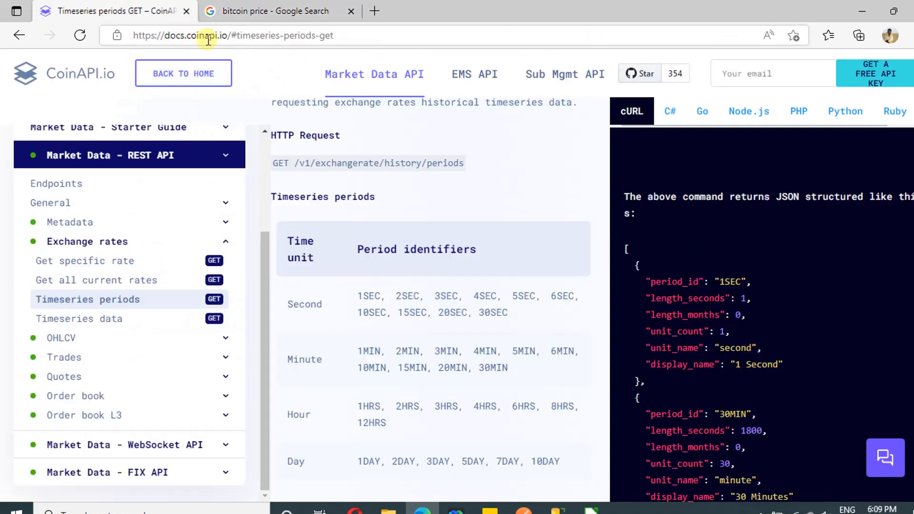
left_click_drag(227, 35, 133, 36)
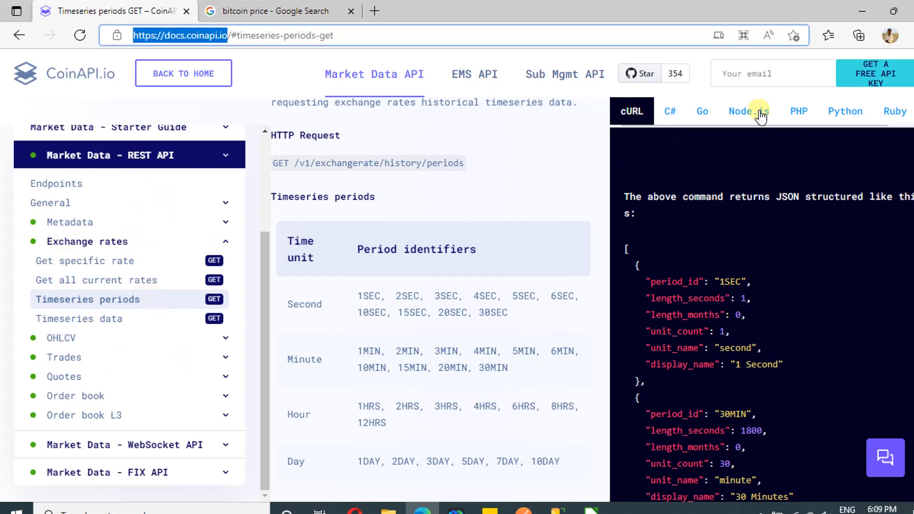
left_click(788, 74)
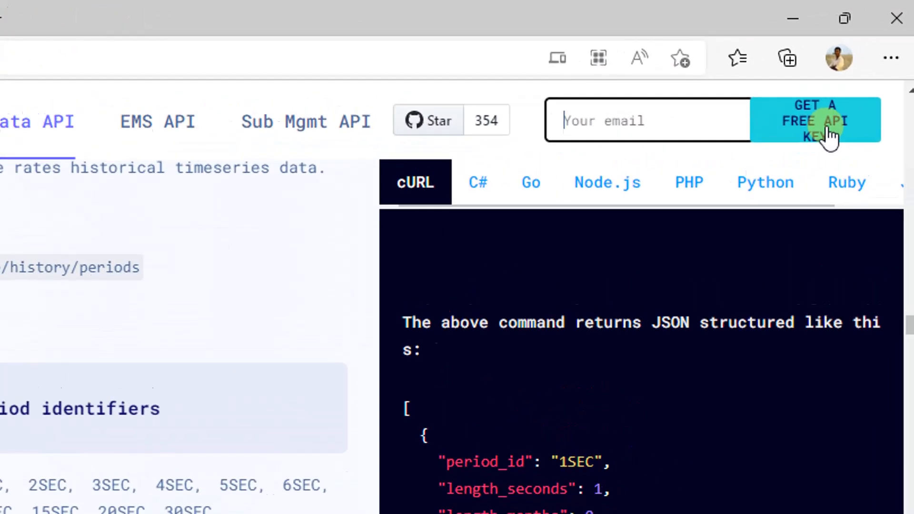
left_click(874, 87)
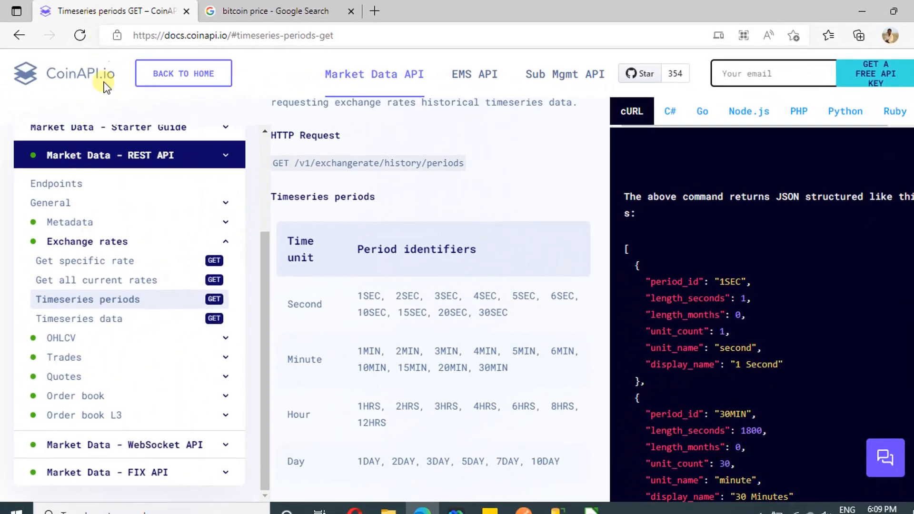
Open the Timeseries data documentation and highlight "history" in its HTTP request path
left_click(81, 318)
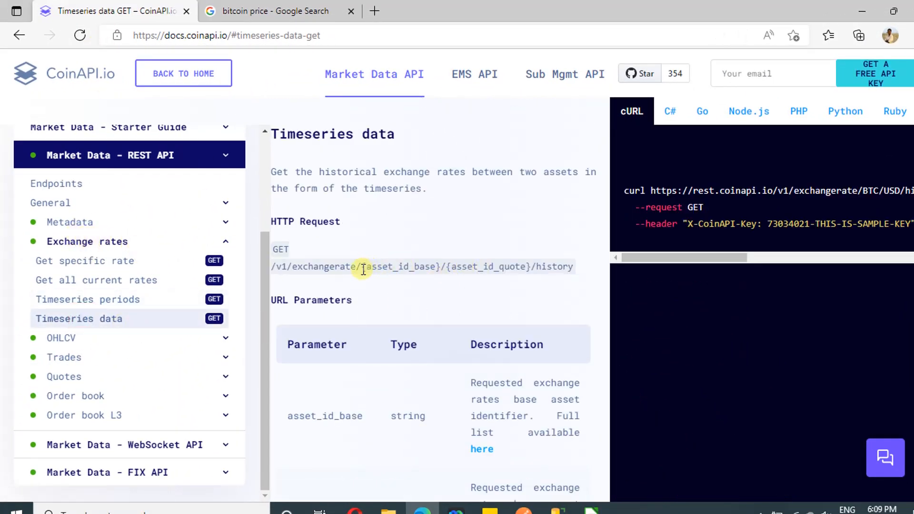
double_click(565, 268)
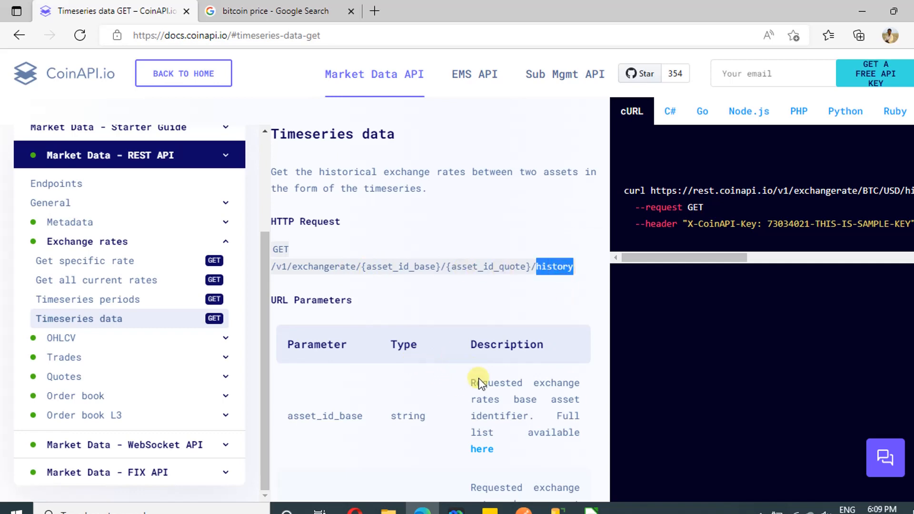
Switch to Postman and highlight the X-CoinAPI-Key header name in the exchange rate history request
mouse_move(529, 509)
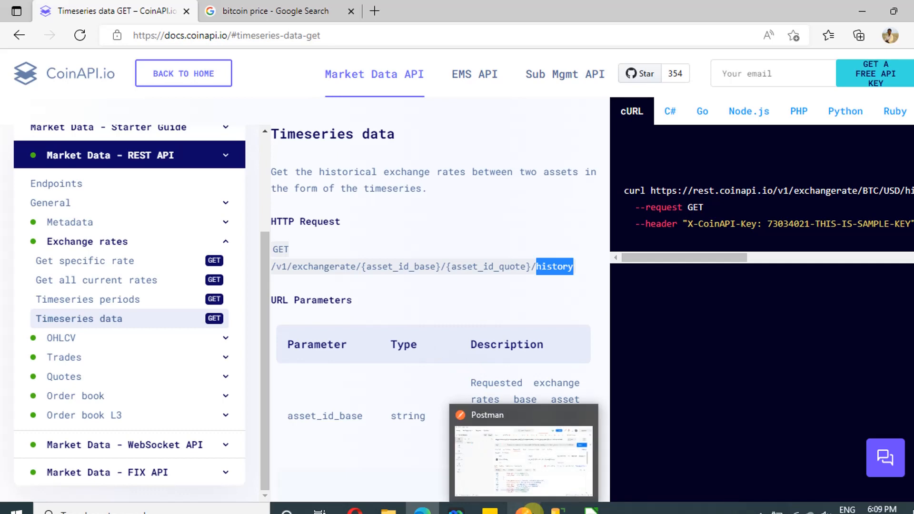
left_click(532, 508)
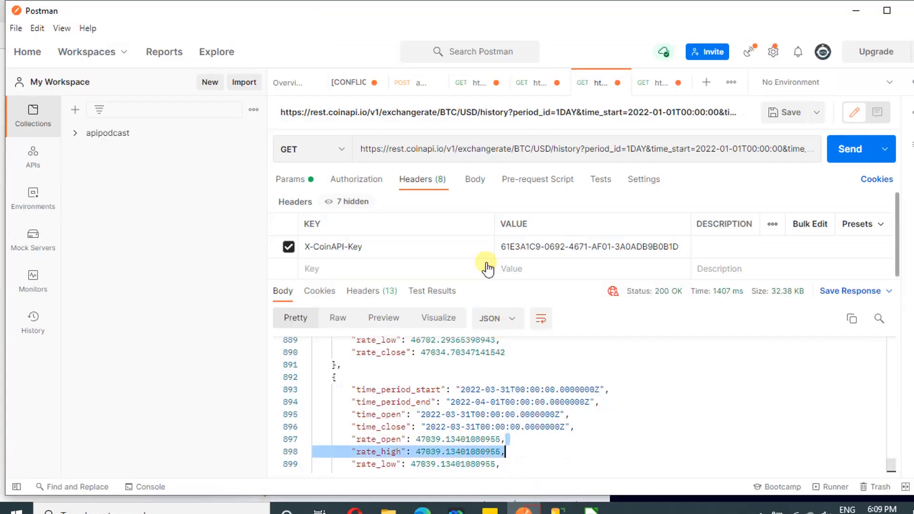
left_click(381, 247)
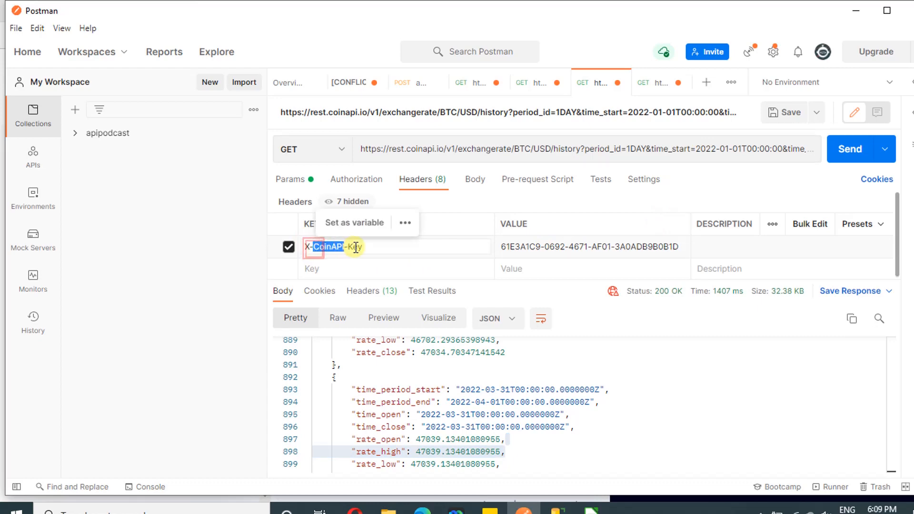
left_click(373, 246)
left_click_drag(374, 247, 316, 246)
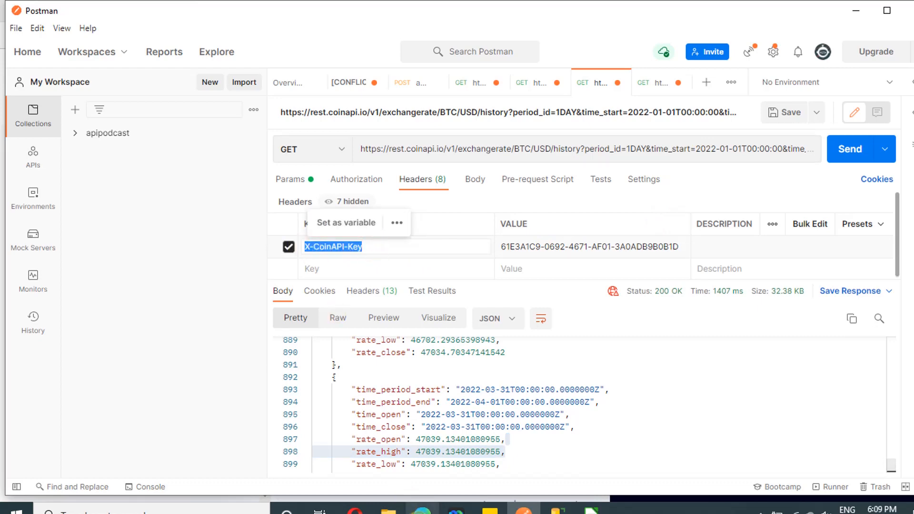
Return to the CoinAPI documentation, open the General Authorization section, and highlight the custom authorization header name
left_click(420, 511)
left_click(72, 205)
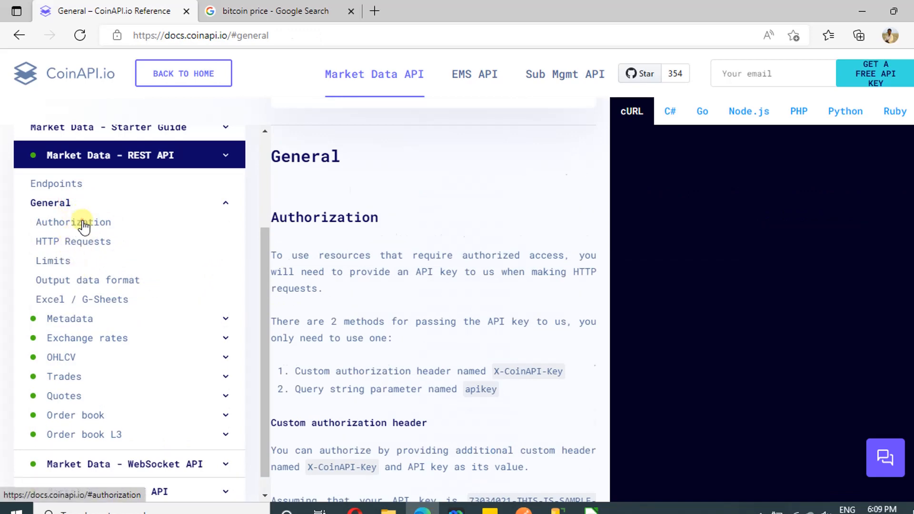
left_click(80, 225)
left_click_drag(497, 288, 547, 287)
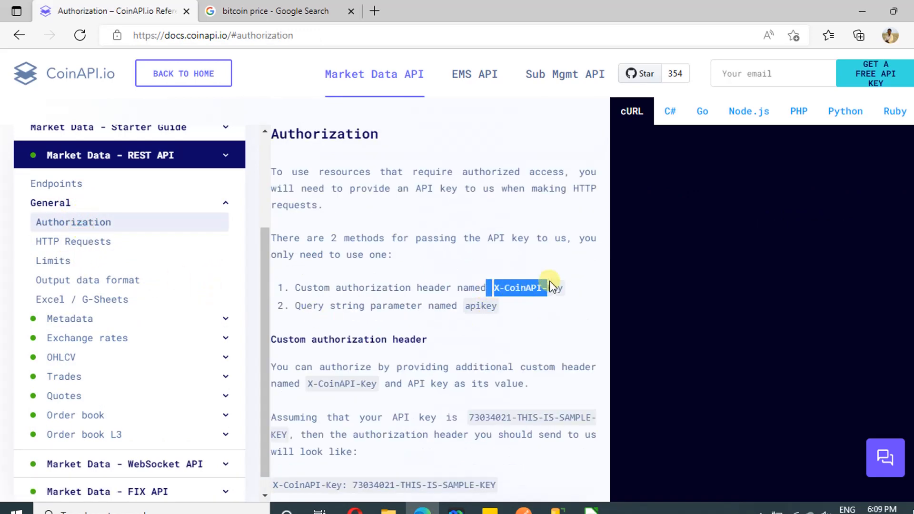
left_click(522, 511)
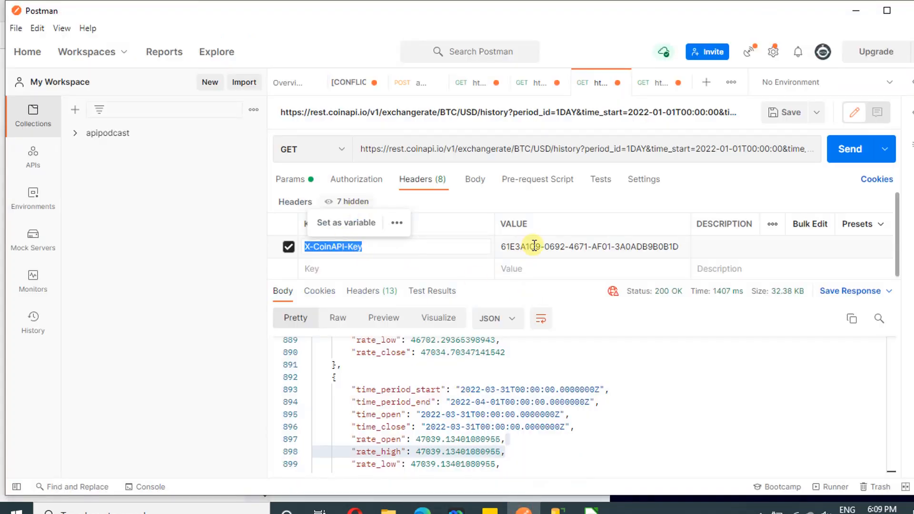
left_click(608, 353)
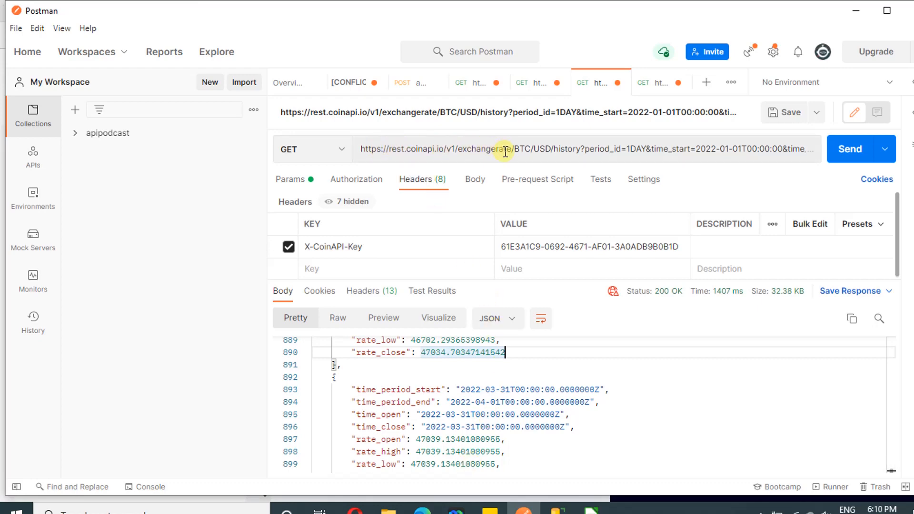
left_click_drag(512, 149, 363, 149)
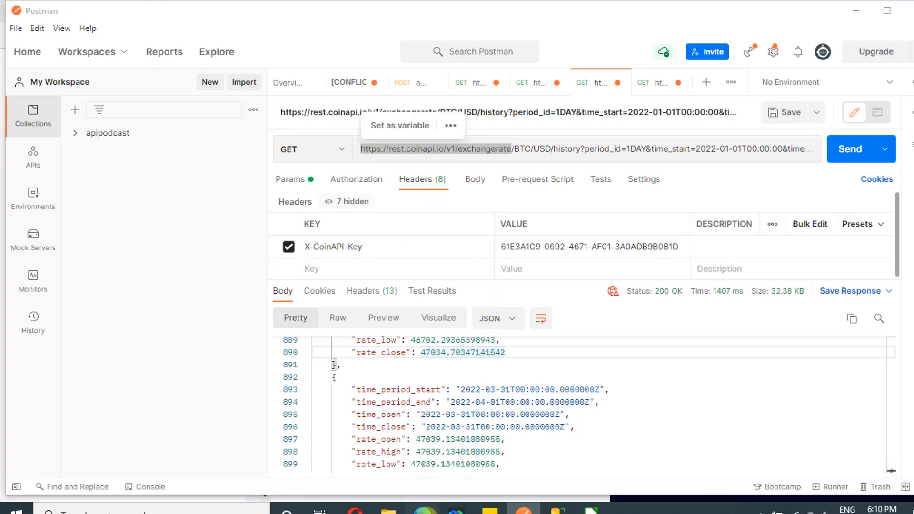
Go back to the CoinAPI documentation and open Timeseries data under Exchange rates
left_click(423, 509)
left_click(185, 317)
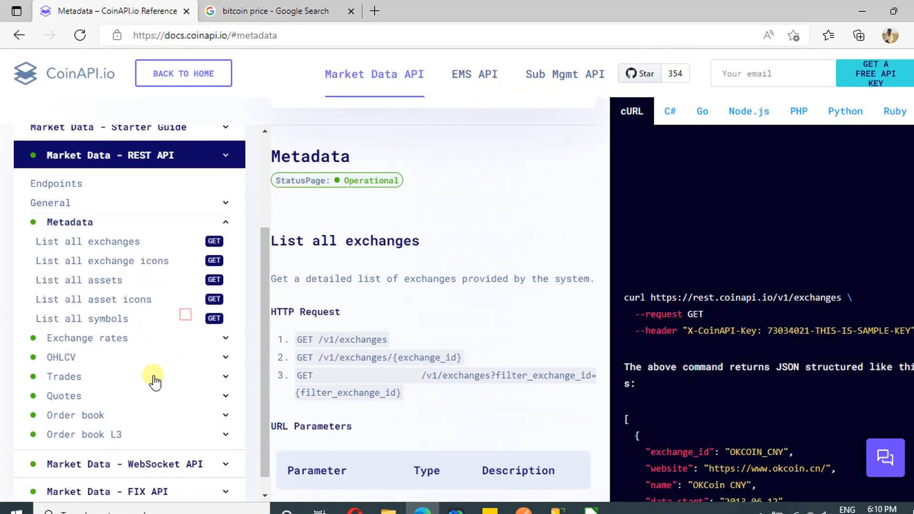
left_click(114, 347)
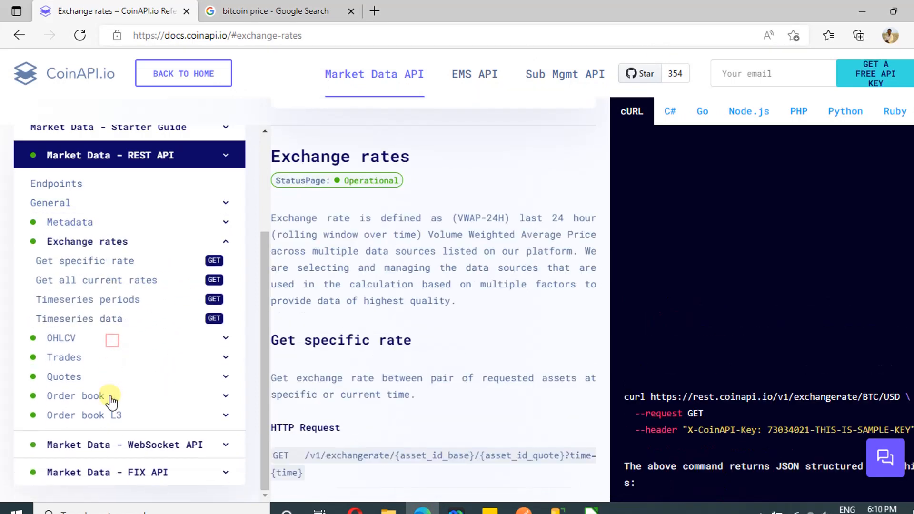
left_click(96, 323)
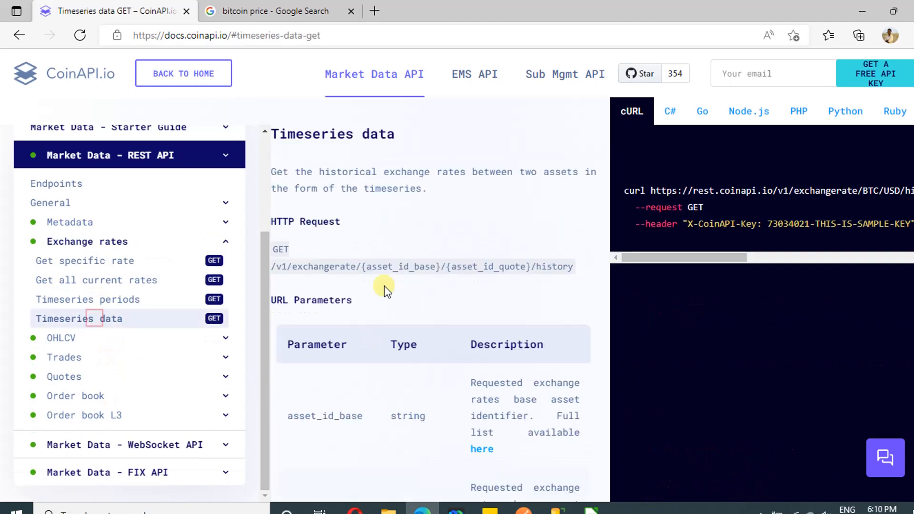
Examine the request path's asset_id_base, asset_id_quote and history parts, and review the URL parameters table
double_click(335, 267)
left_click(402, 269)
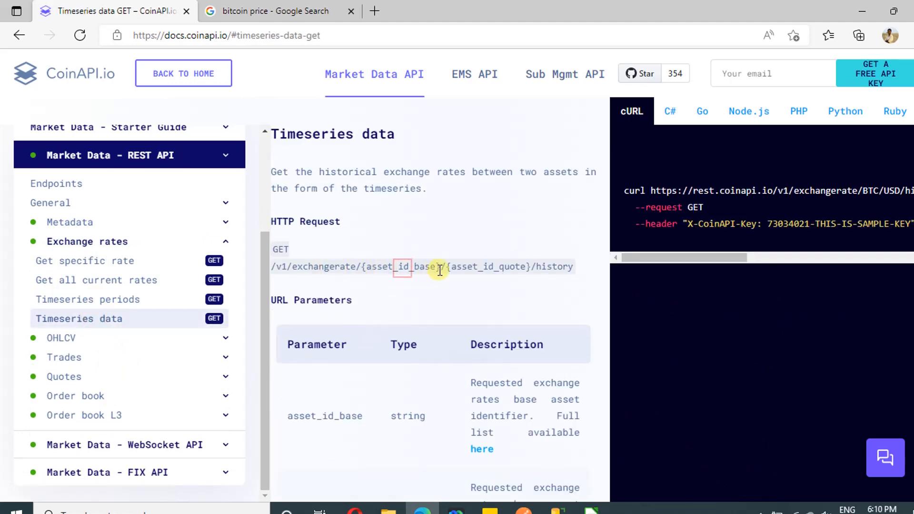
left_click_drag(435, 268, 366, 266)
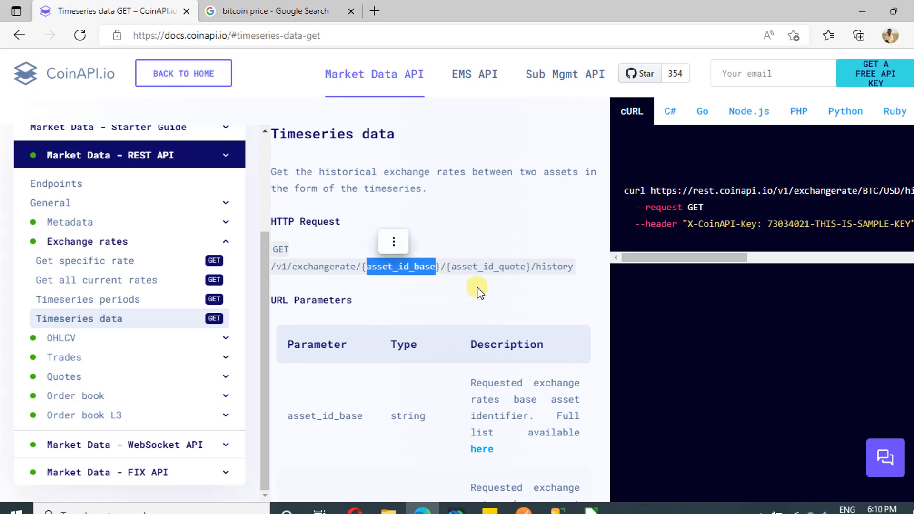
left_click_drag(526, 266, 452, 263)
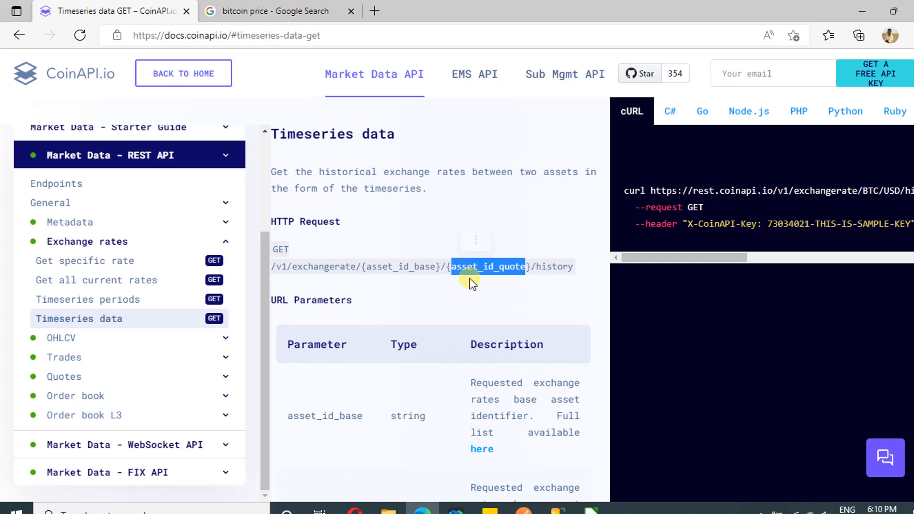
double_click(554, 267)
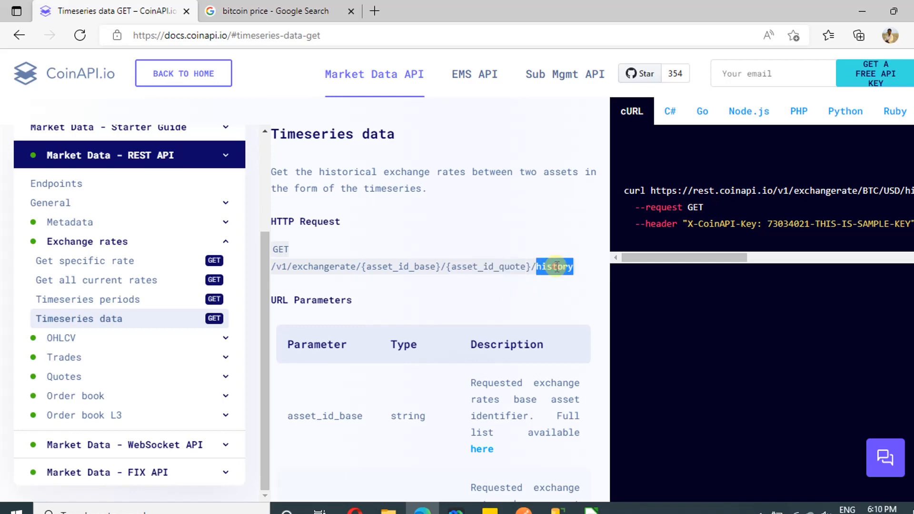
scroll(304, 248, "down", 7)
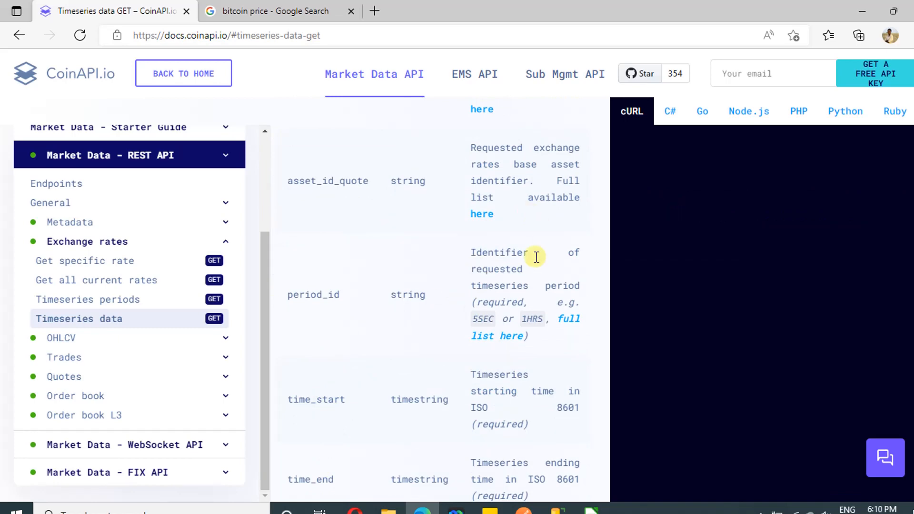
scroll(534, 256, "up", 6)
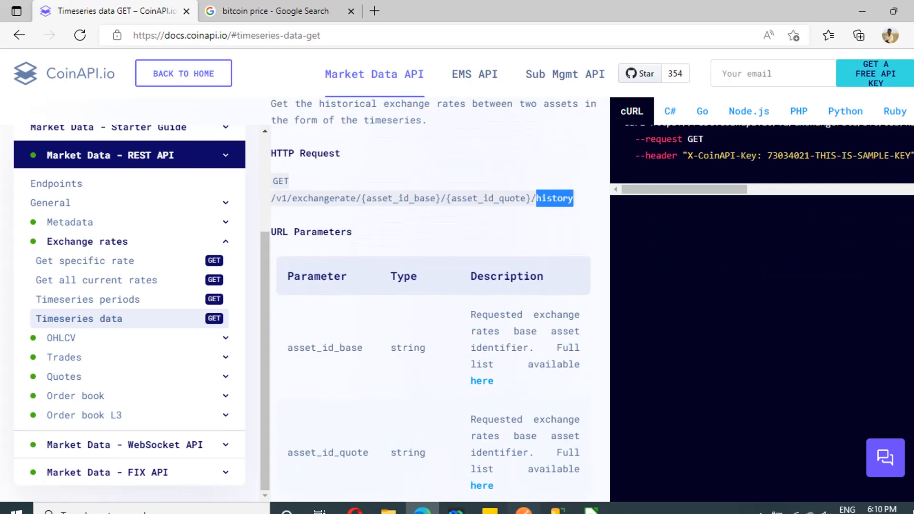
Switch to Postman and highlight the BTC, USD, history and 1DAY parts of the request URL in turn
key("alt+Tab")
left_click(669, 396)
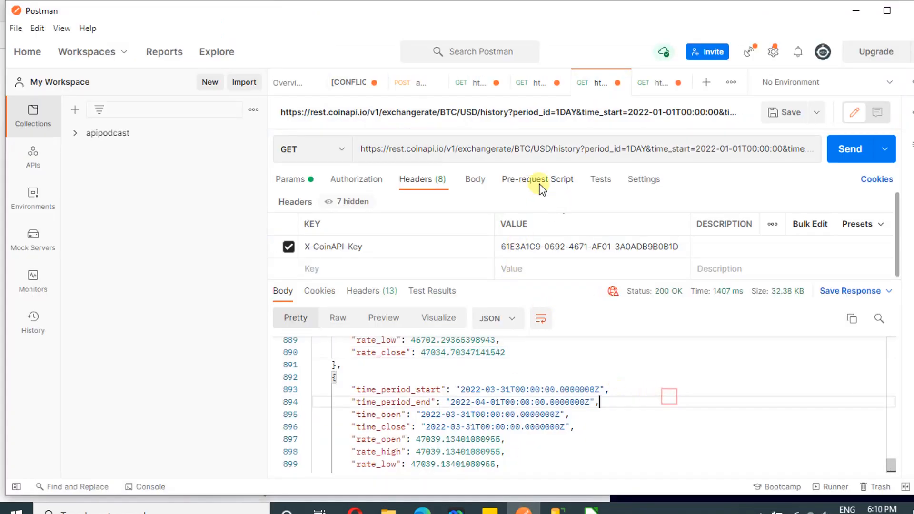
left_click(490, 151)
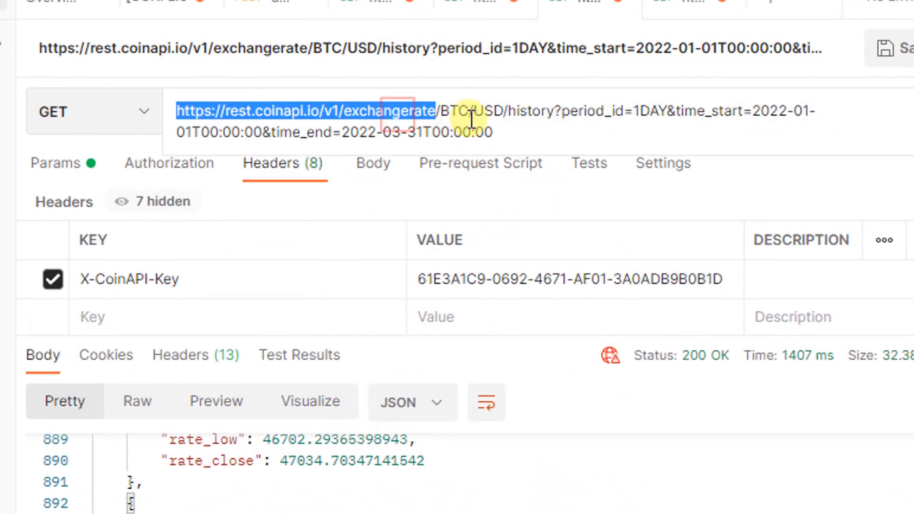
double_click(454, 111)
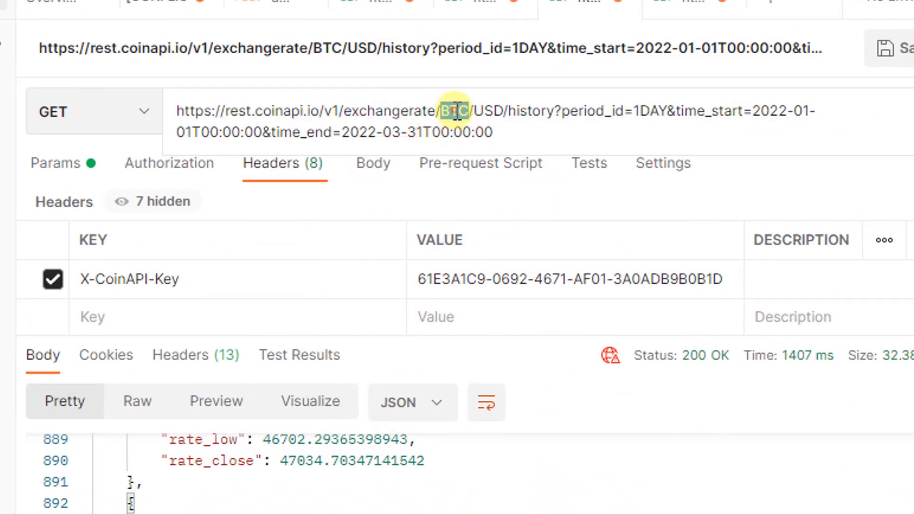
double_click(491, 114)
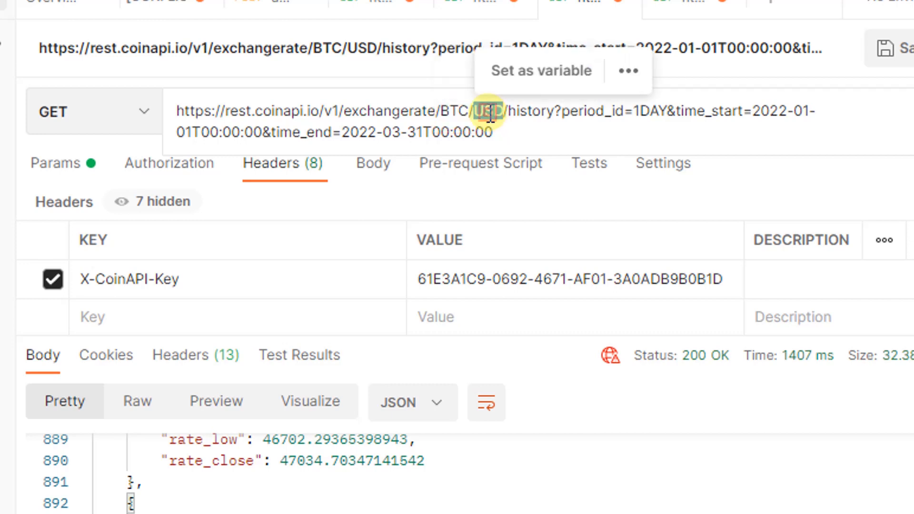
double_click(532, 113)
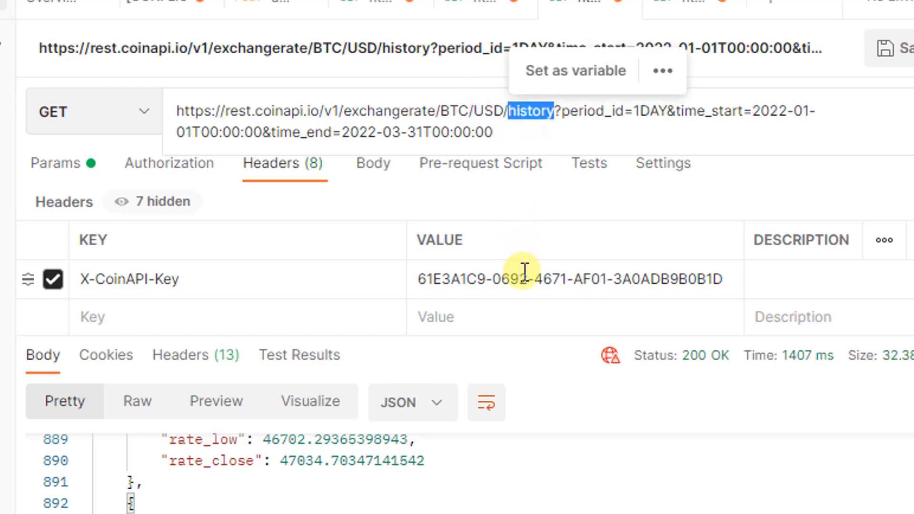
double_click(652, 111)
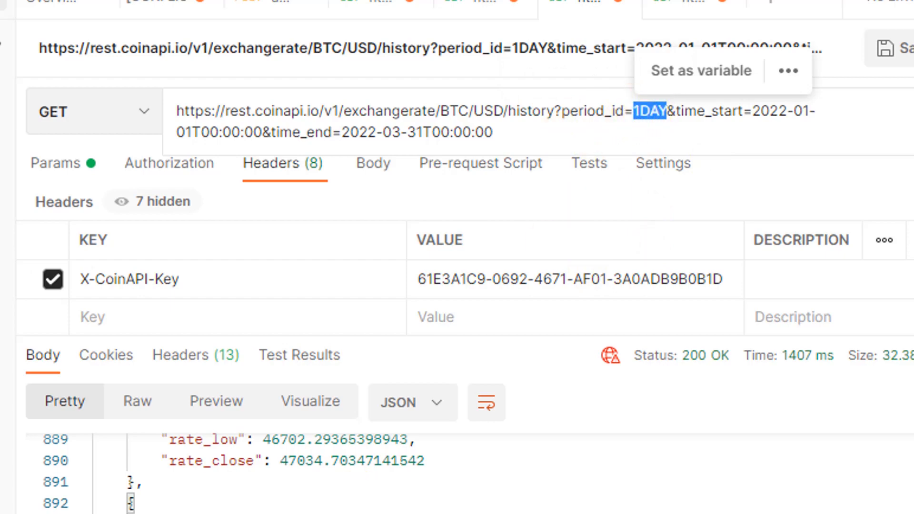
Switch to the browser's Google results for the bitcoin price and view the price chart with the 1D range
mouse_move(422, 508)
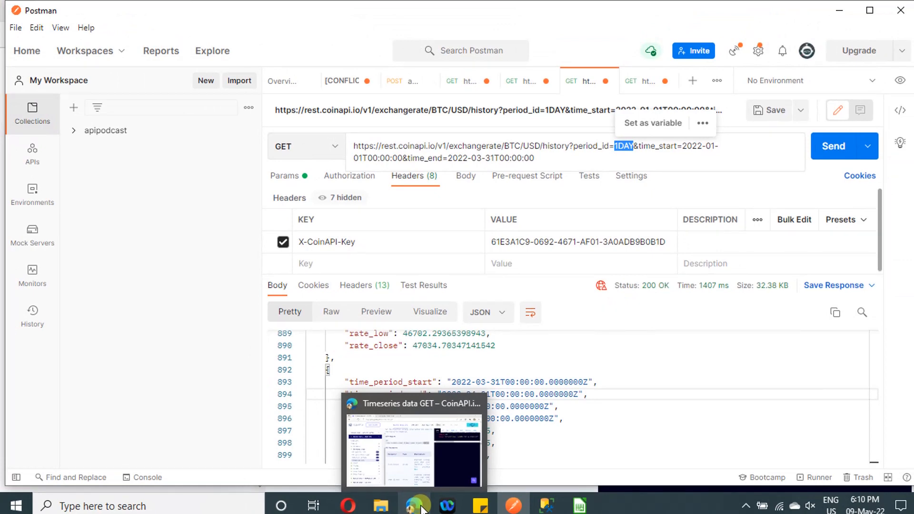
left_click(421, 508)
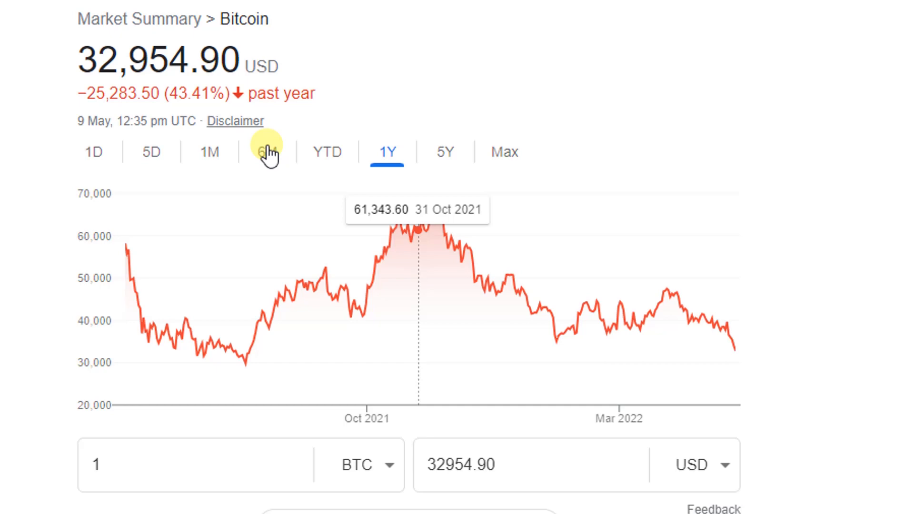
left_click(94, 152)
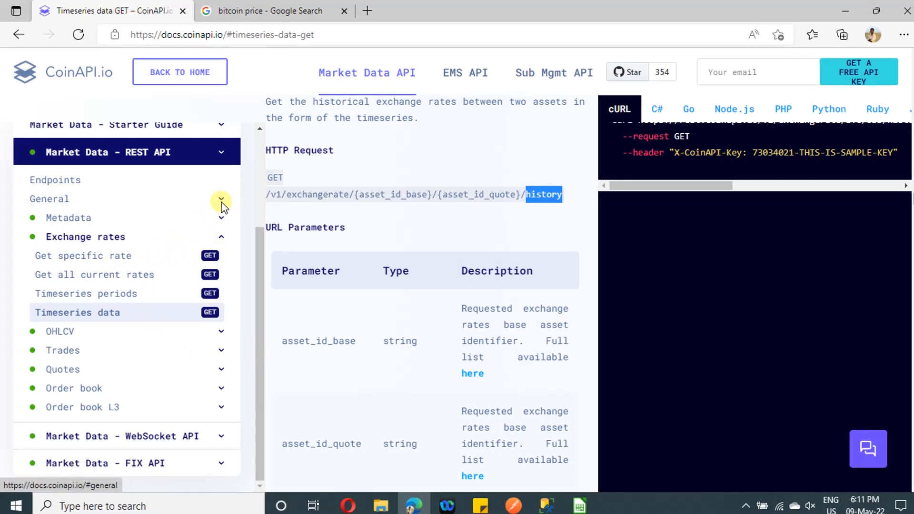
Open Timeseries periods in the CoinAPI documentation and examine the minute, hour and day period identifiers, highlighting 1DAY
left_click(135, 295)
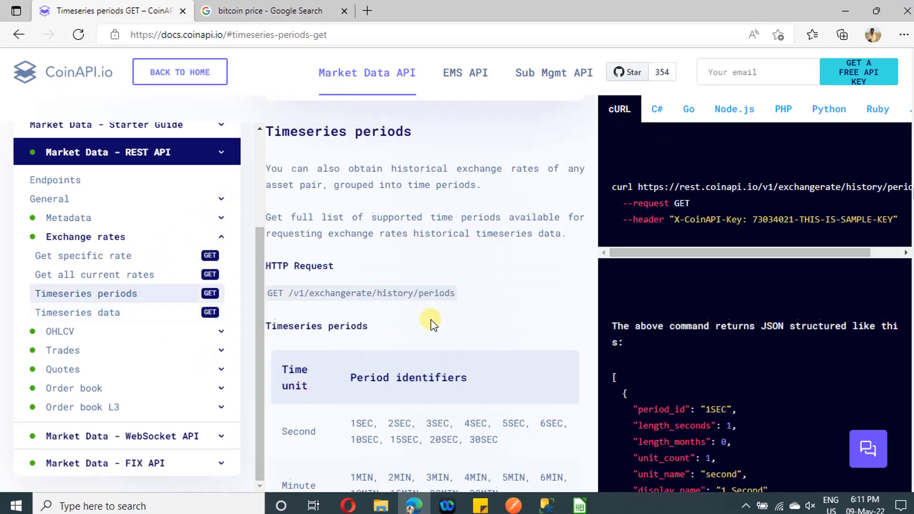
scroll(432, 325, "down", 3)
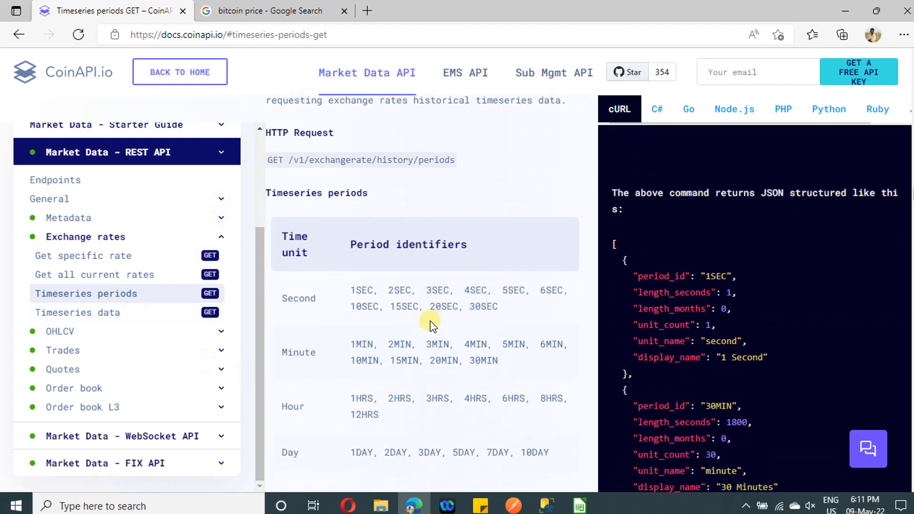
double_click(400, 344)
double_click(404, 361)
double_click(438, 360)
double_click(483, 361)
scroll(406, 413, "down", 1)
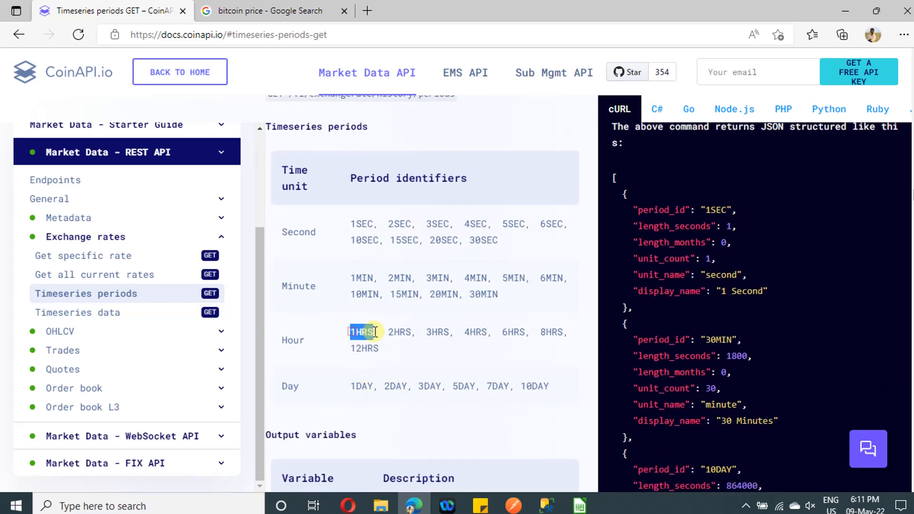
left_click(363, 384)
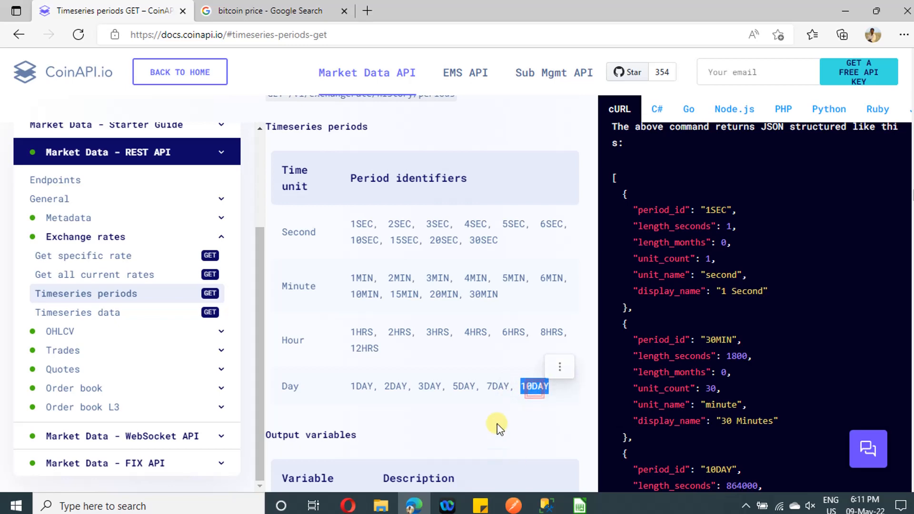
double_click(358, 387)
key("ctrl+c")
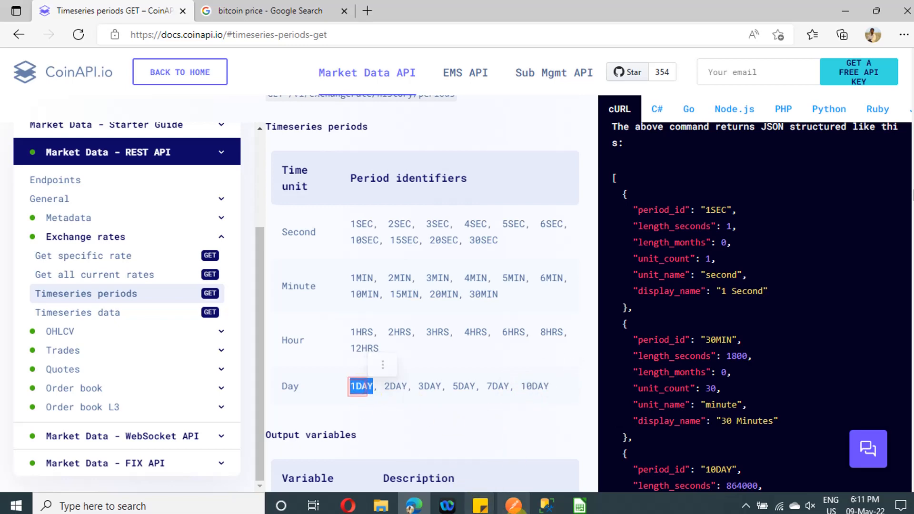
Switch back to Postman and review the 1DAY period_id and the start and end times in the request URL
left_click(514, 507)
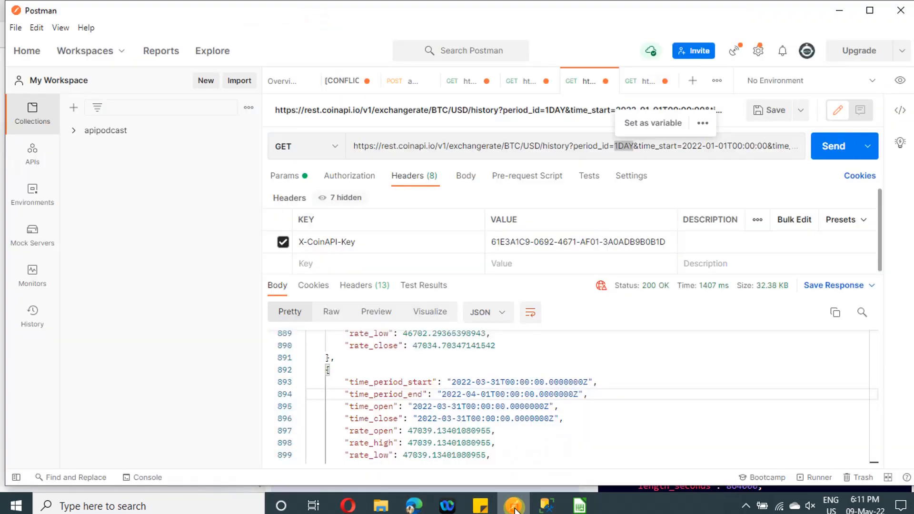
key("ctrl+v")
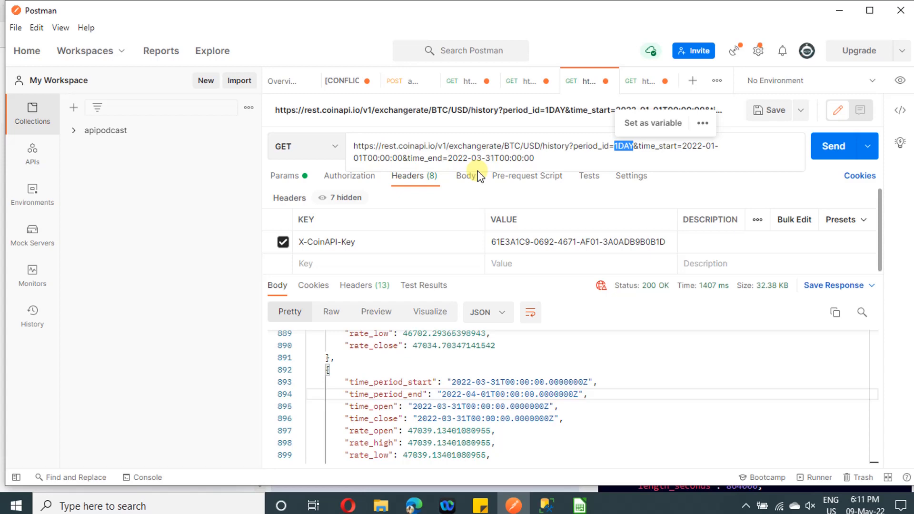
left_click(646, 405)
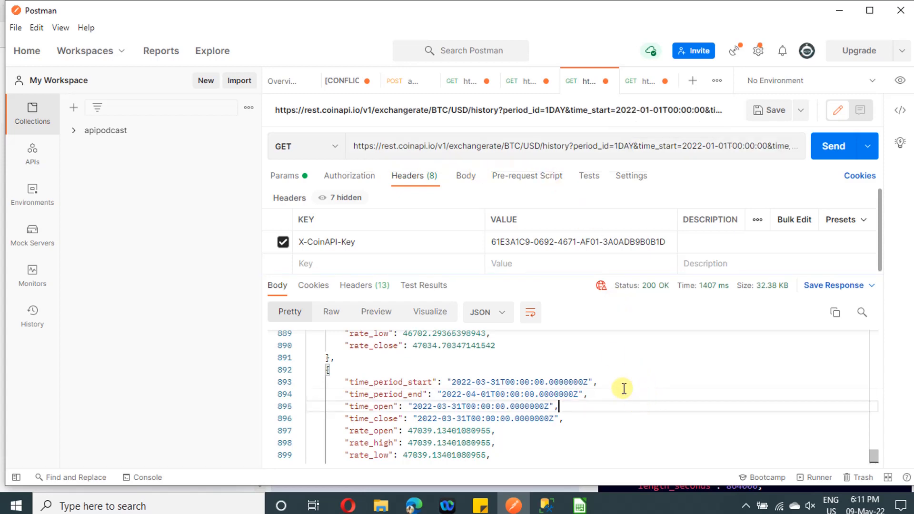
left_click(511, 148)
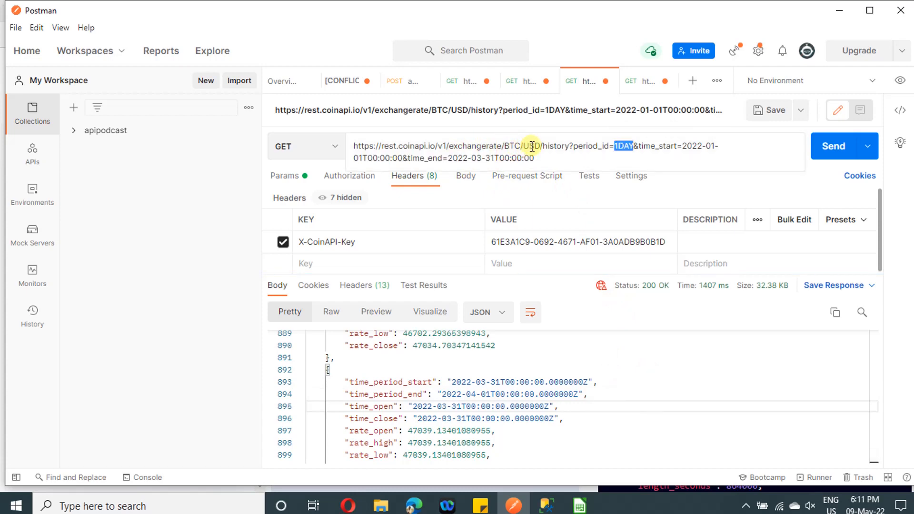
left_click(555, 146)
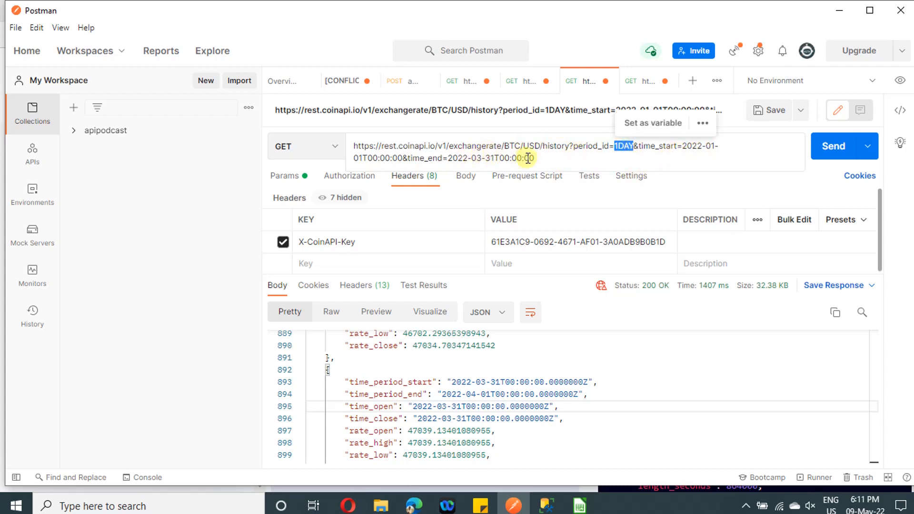
Send the GET request for the BTC/USD history and highlight the first record at the start of the JSON response
left_click(673, 410)
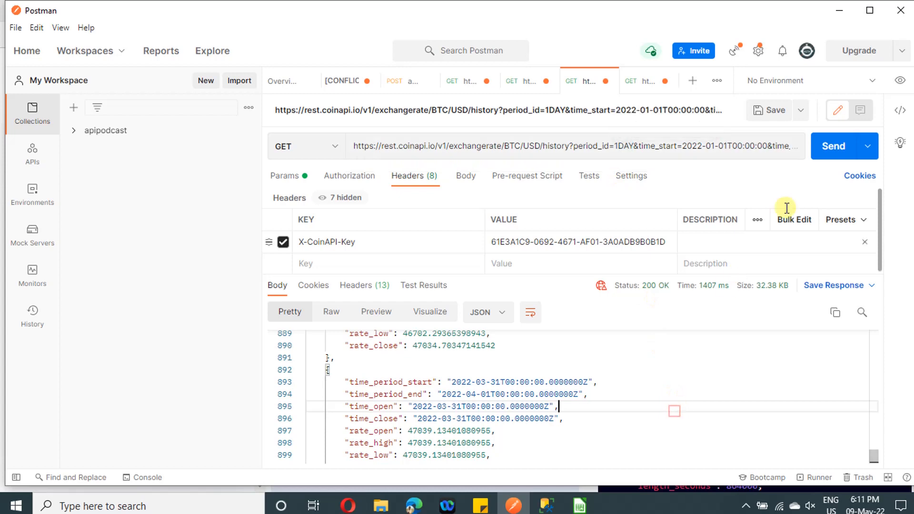
left_click(843, 149)
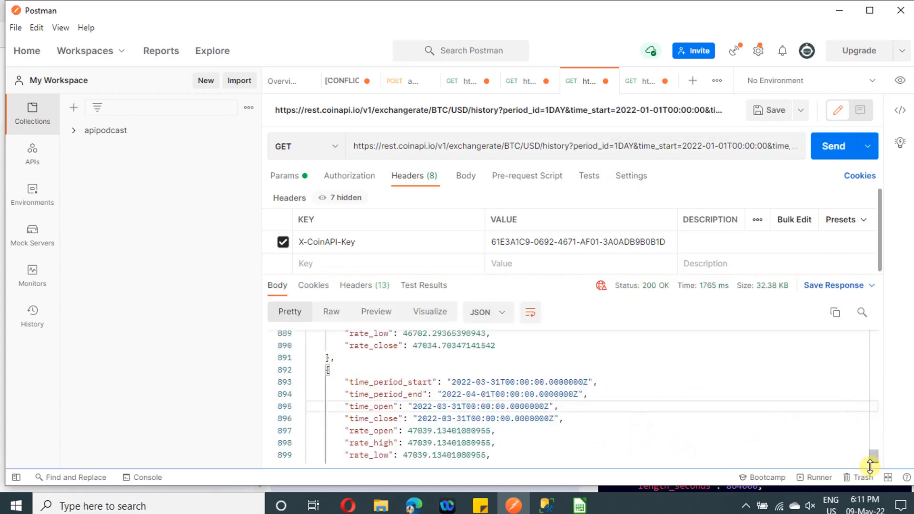
left_click_drag(874, 457, 862, 311)
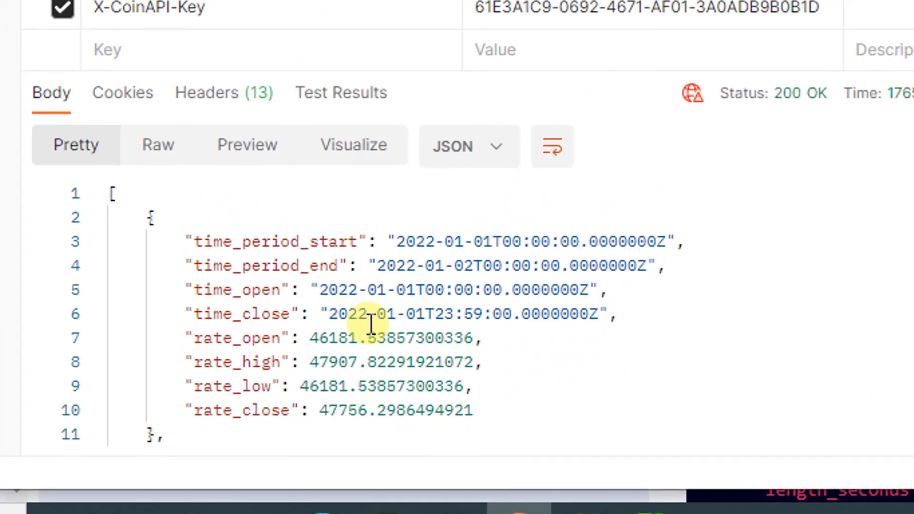
left_click_drag(195, 241, 559, 382)
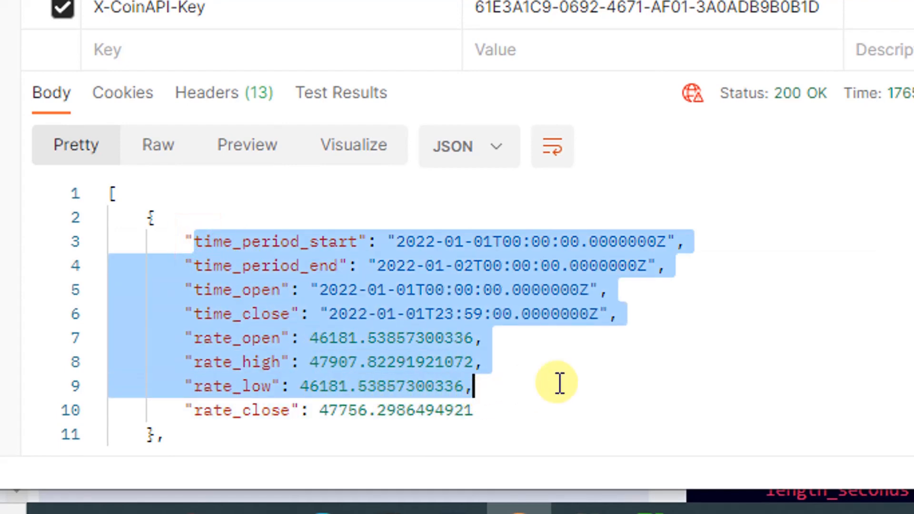
left_click(575, 367)
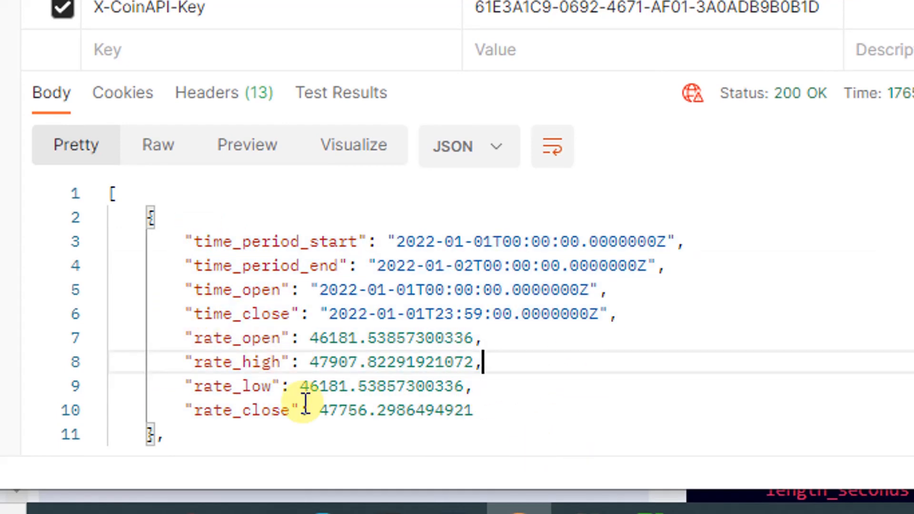
Highlight the time_period_start, time_period_end, time_open and time_close data in the response's first record
double_click(264, 241)
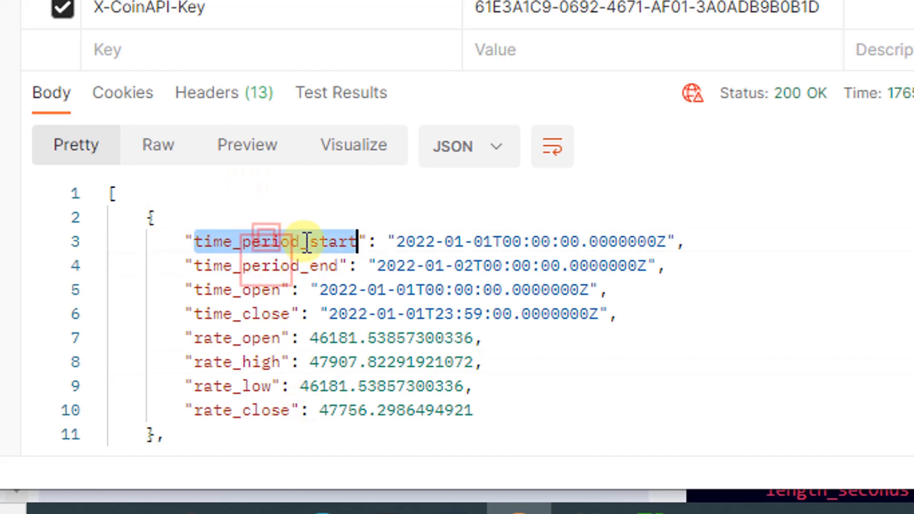
left_click_drag(397, 242, 503, 240)
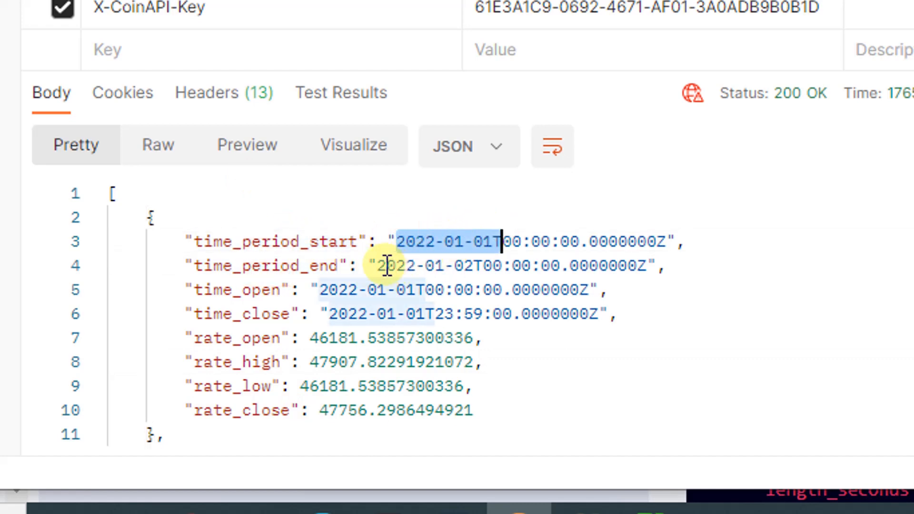
left_click_drag(377, 265, 646, 266)
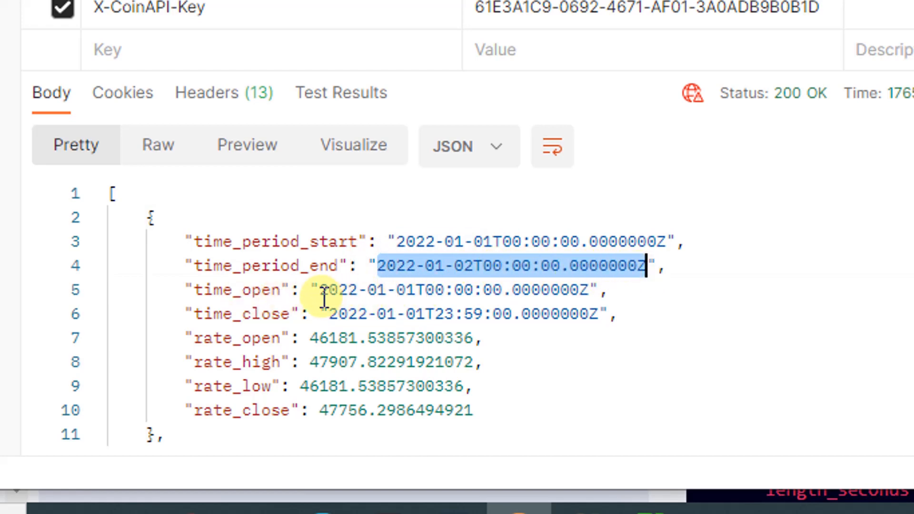
left_click_drag(320, 291, 454, 315)
left_click(415, 315)
double_click(473, 314)
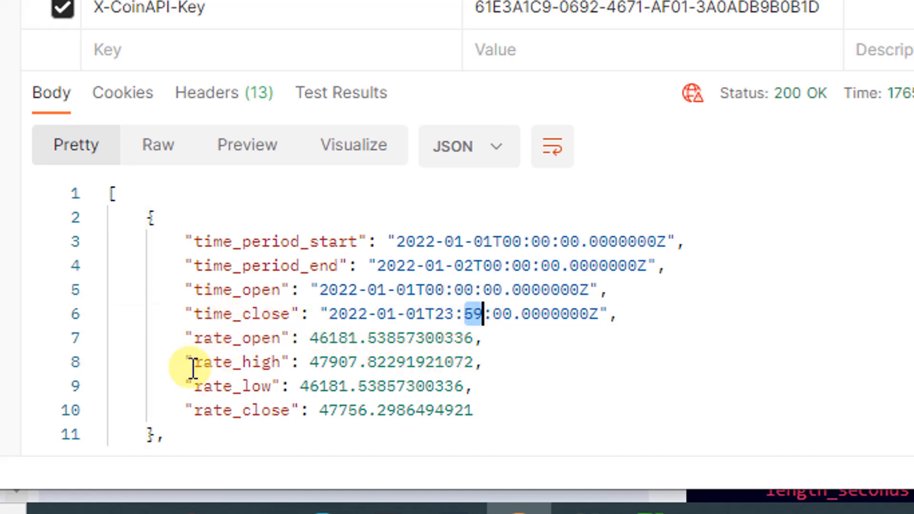
Examine the rate_open, rate_high, rate_low and rate_close values in the response's first record
double_click(331, 342)
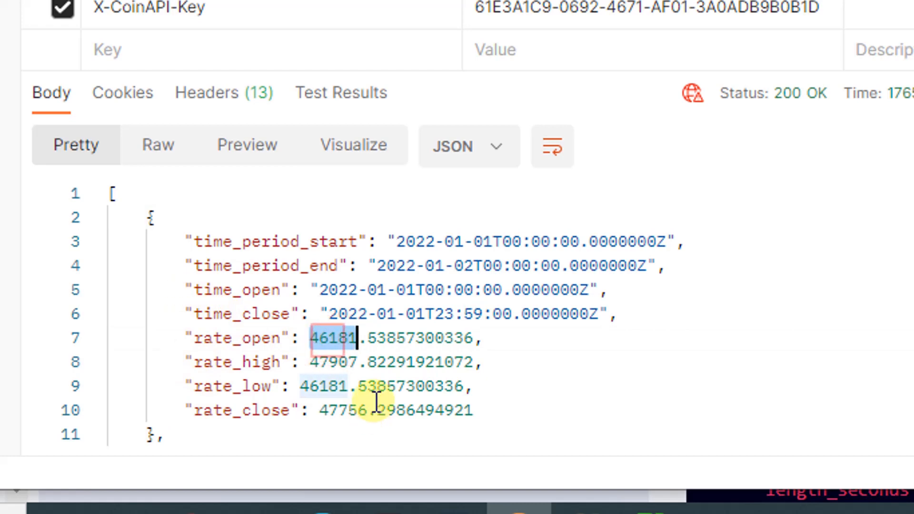
double_click(343, 410)
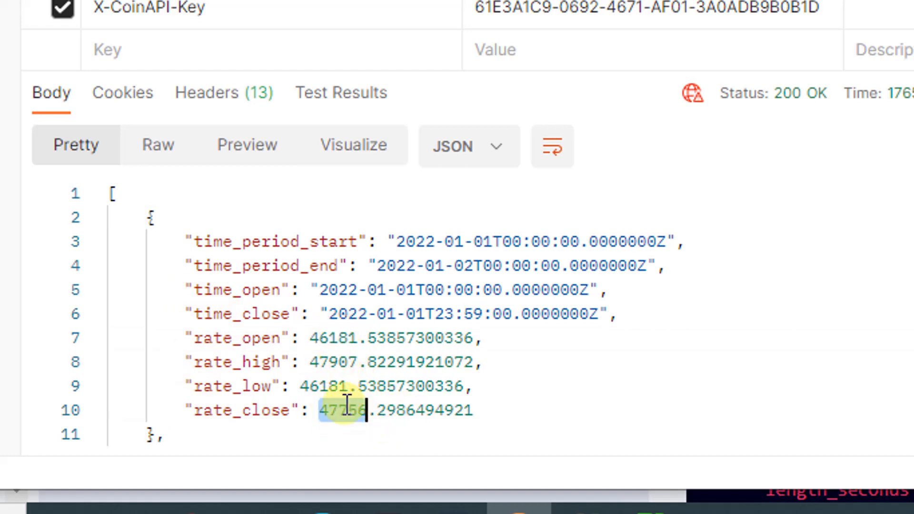
double_click(336, 363)
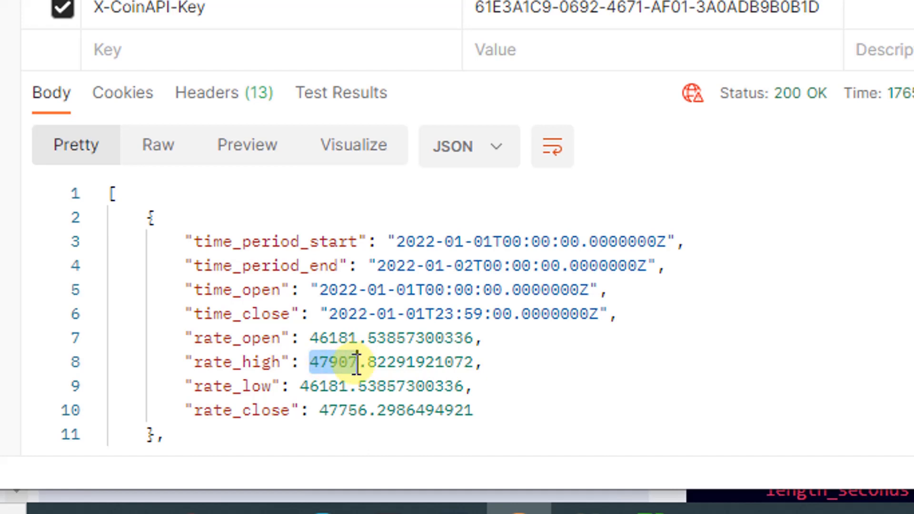
double_click(306, 387)
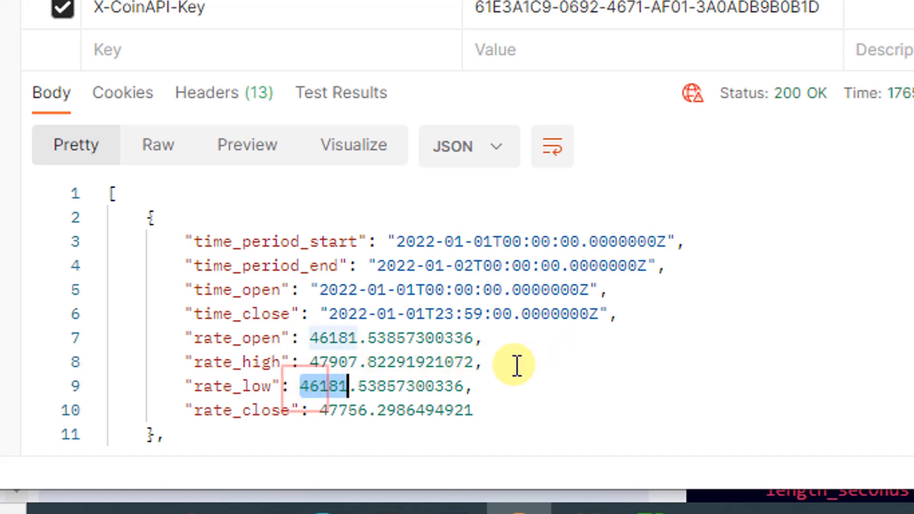
left_click_drag(496, 386, 159, 362)
left_click(473, 412)
left_click_drag(473, 411, 193, 410)
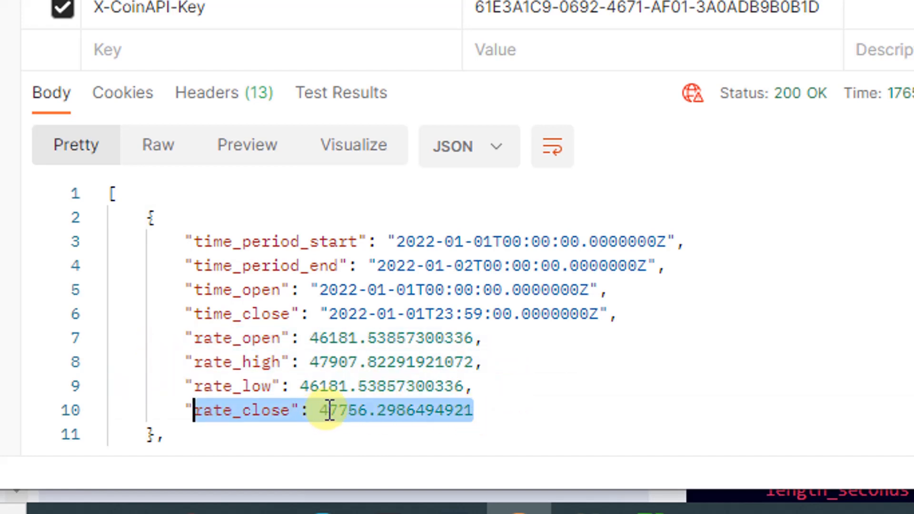
double_click(329, 411)
left_click(416, 315)
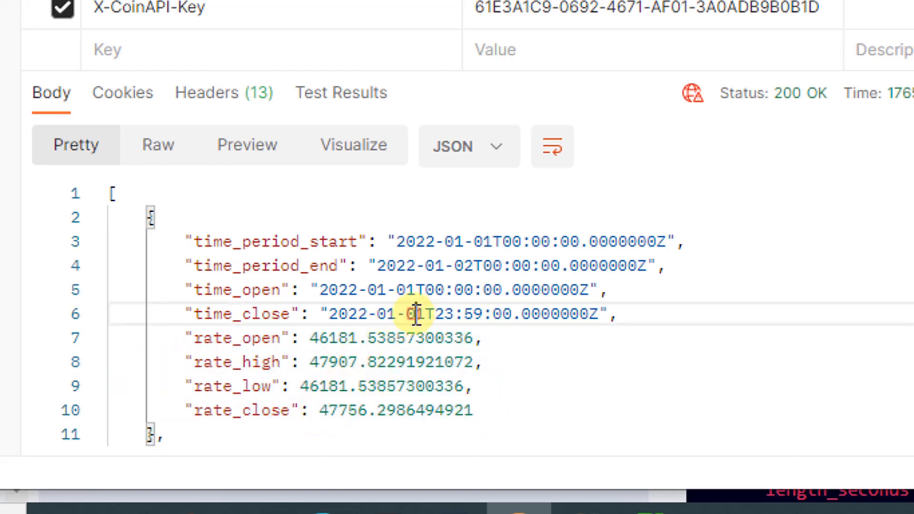
Highlight the first record's time_close and rate_close values, and review the daily records through to the end of the JSON response
double_click(416, 315)
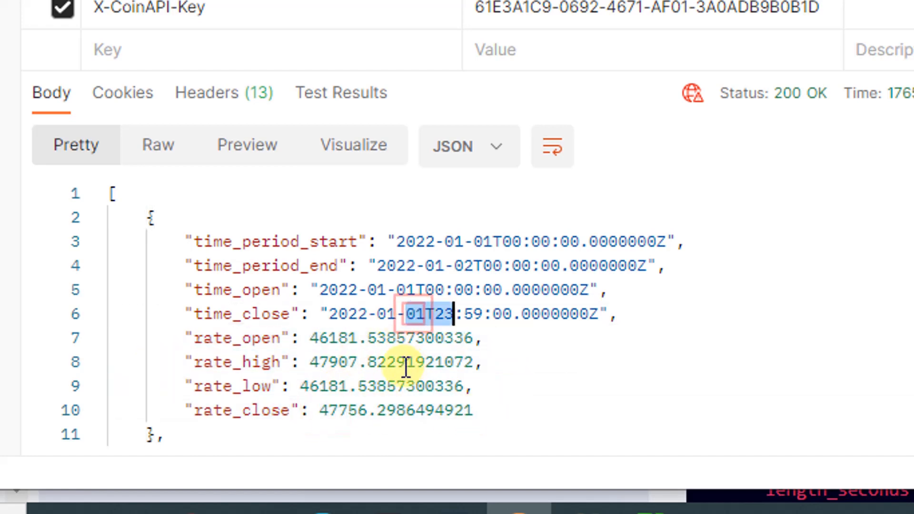
double_click(332, 410)
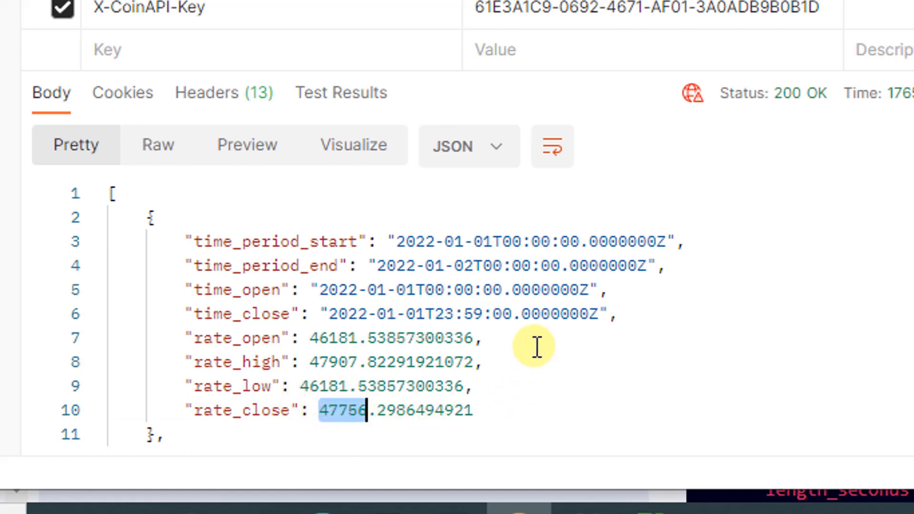
scroll(537, 347, "down", 3)
scroll(530, 348, "down", 2)
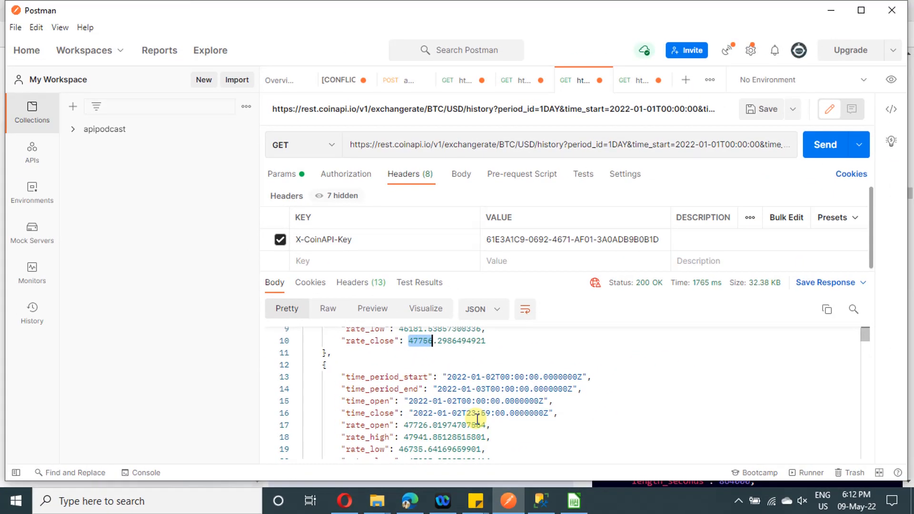
scroll(628, 408, "down", 6)
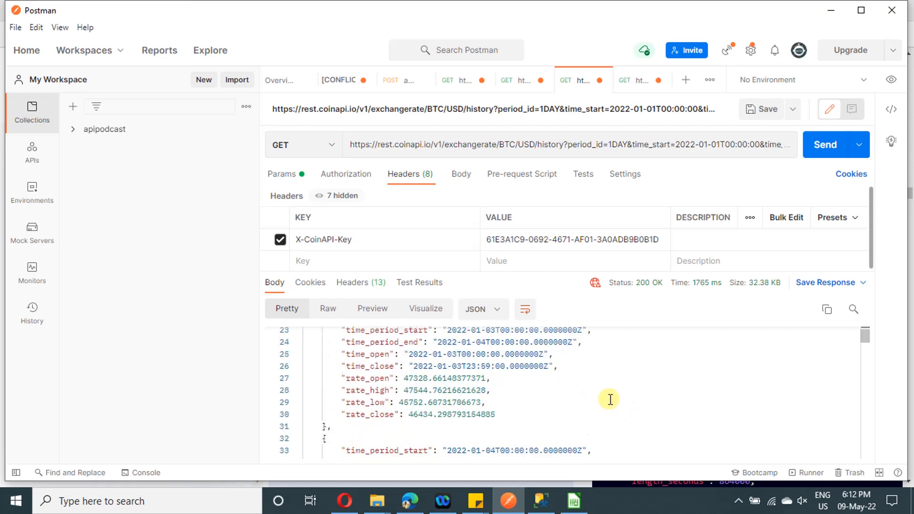
scroll(609, 400, "down", 10)
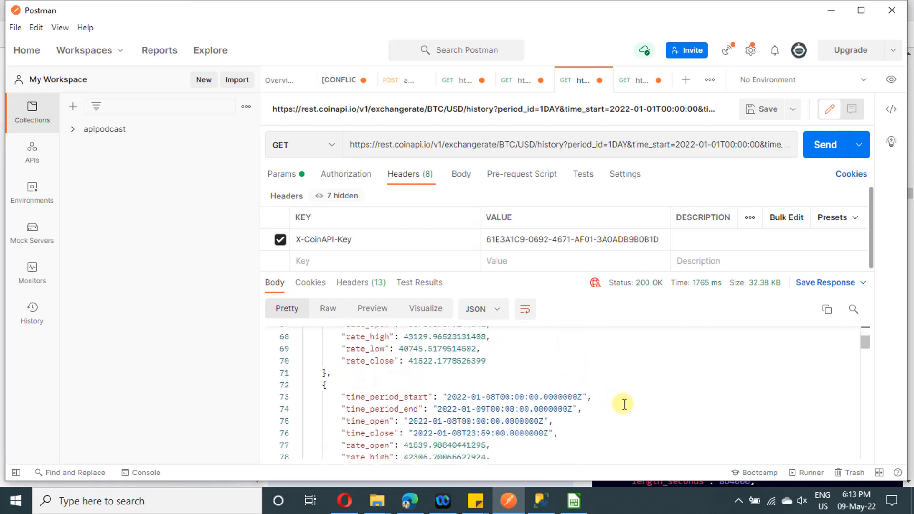
left_click_drag(864, 347, 866, 455)
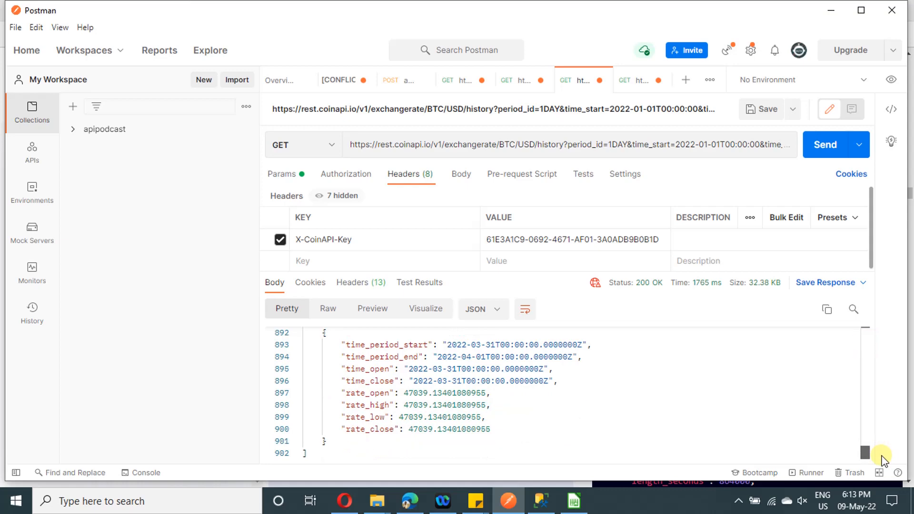
Switch to Bitcoin_UTC.csv in LibreOffice Calc and examine its time_period_end, time_open and time_close columns
mouse_move(587, 507)
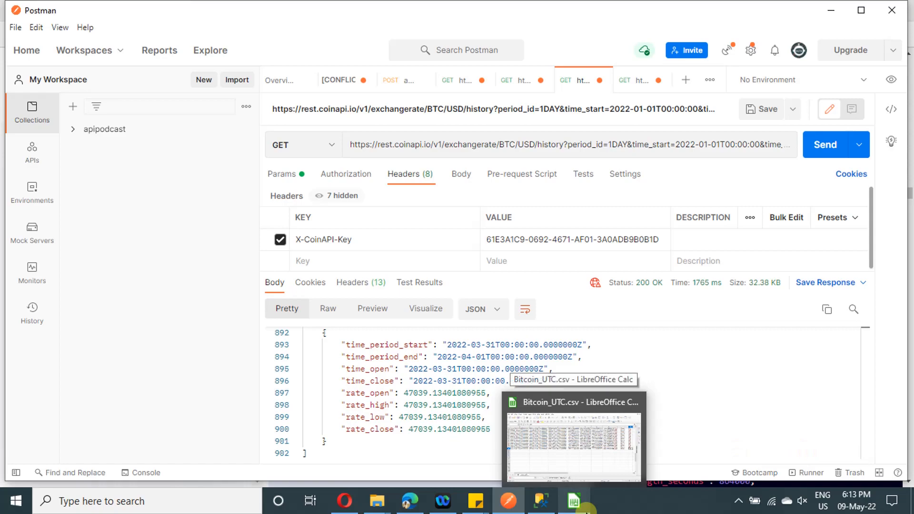
left_click(584, 505)
scroll(177, 262, "up", 20)
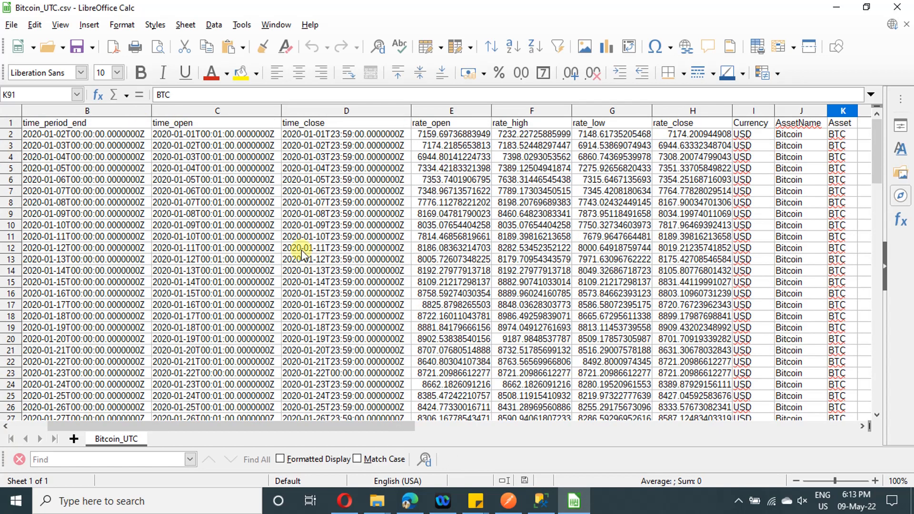
left_click(61, 137)
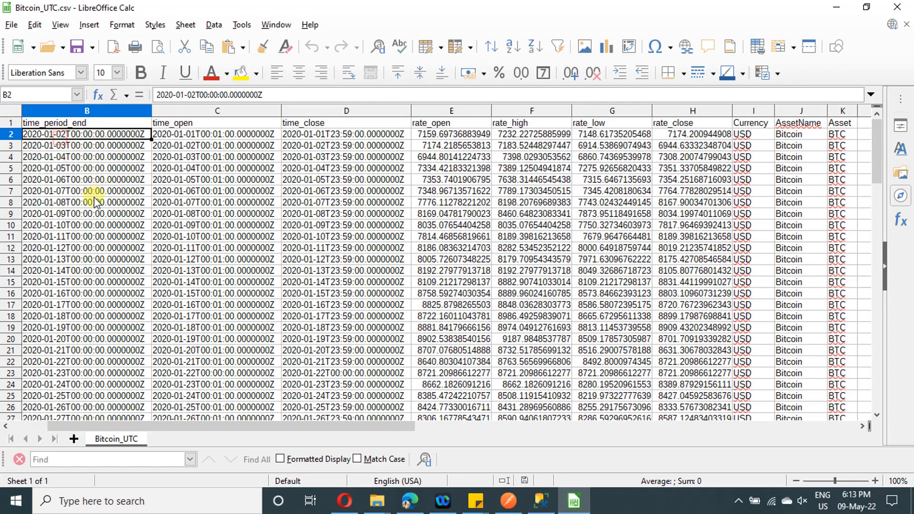
left_click(89, 112)
left_click(181, 113)
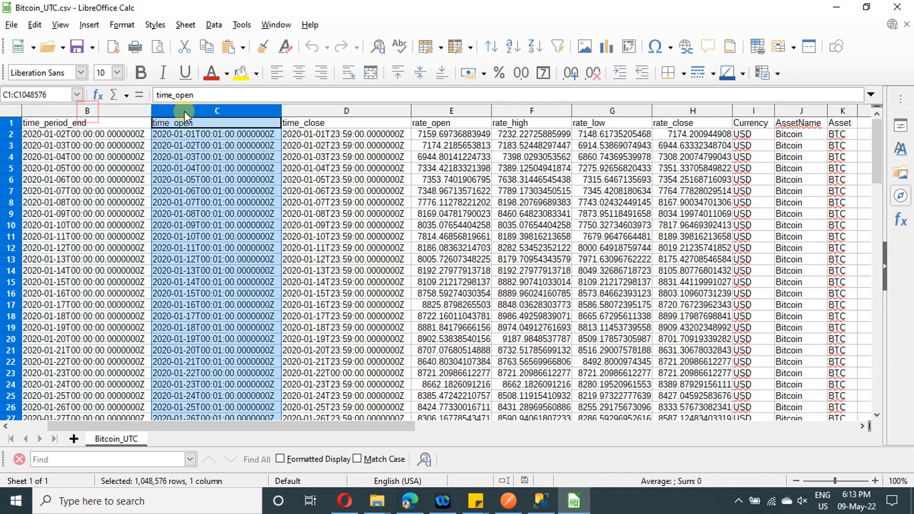
left_click(335, 123)
left_click(346, 111)
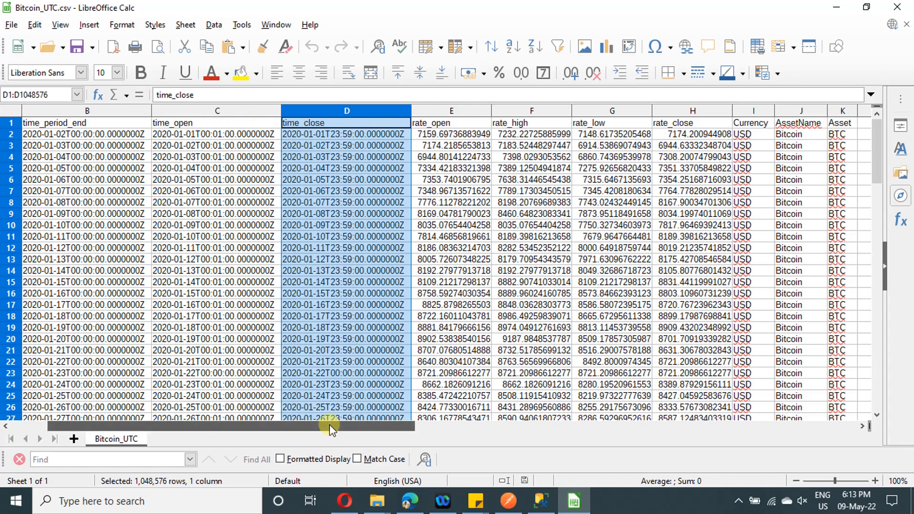
Examine the rate_close, Currency, AssetName and Asset columns of the Bitcoin spreadsheet
left_click_drag(327, 427, 160, 428)
left_click(231, 313)
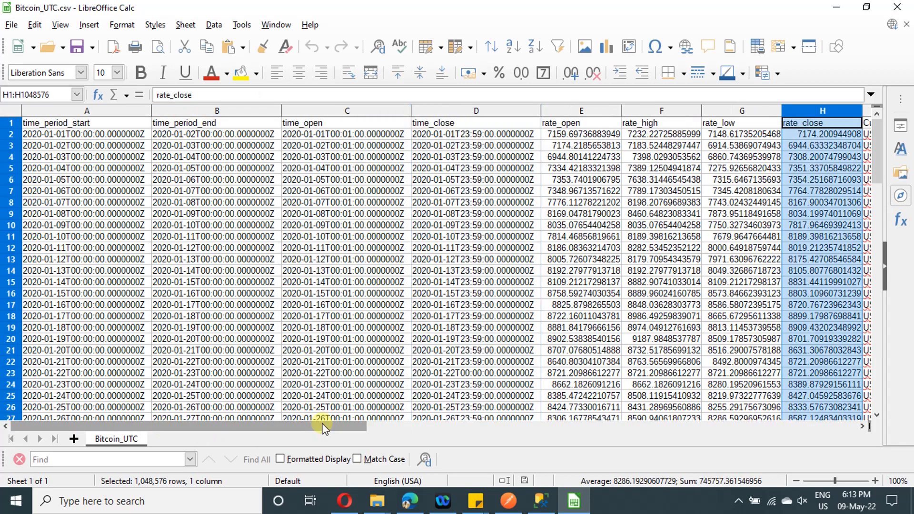
mouse_move(328, 426)
left_mouse_down()
mouse_move(372, 427)
mouse_move(330, 426)
left_mouse_up()
left_click(381, 427)
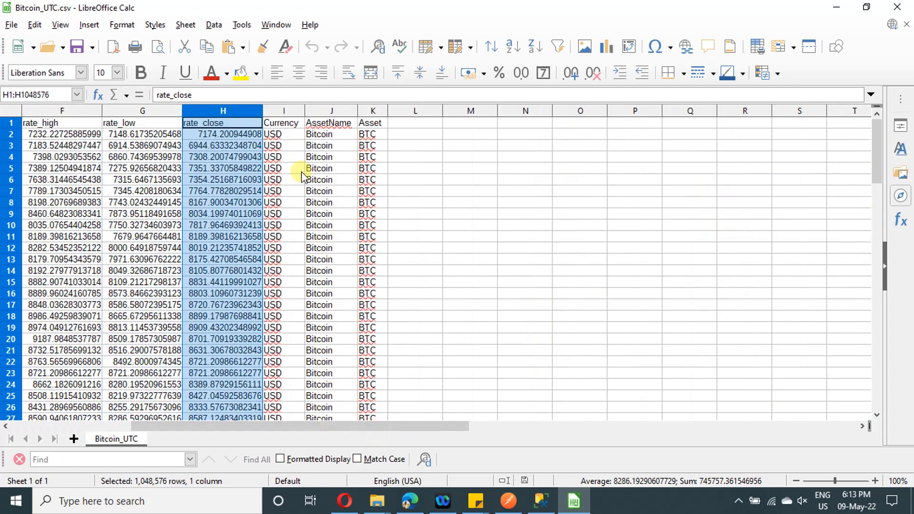
left_click(287, 112)
left_click(332, 112)
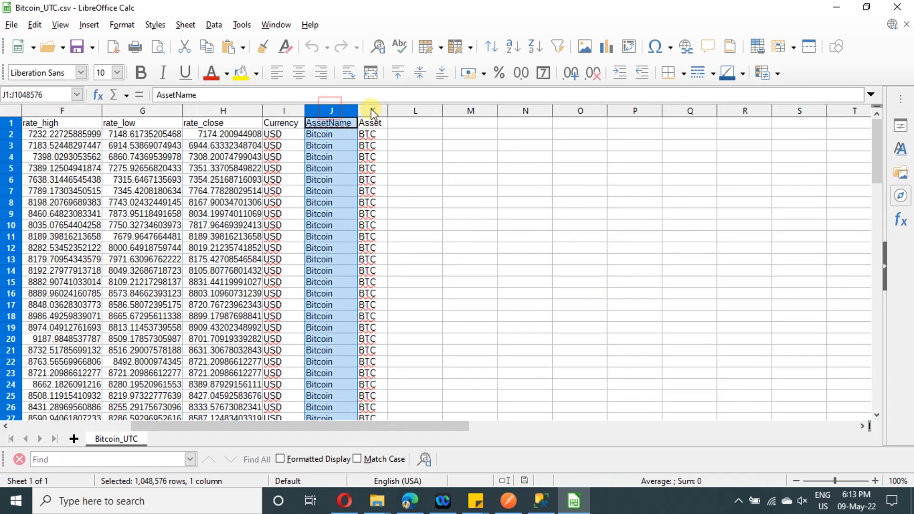
left_click(375, 112)
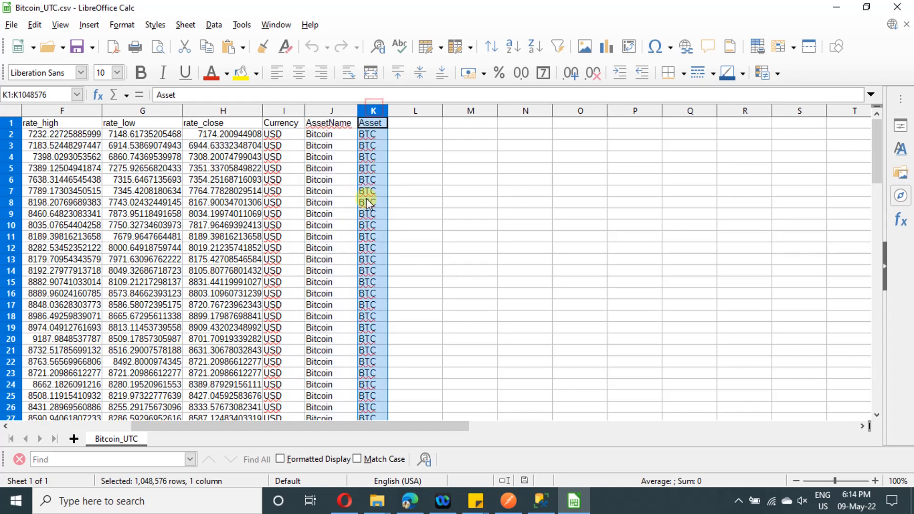
Switch back to Postman and highlight the rate values in the response's last record
left_click(508, 501)
left_click_drag(495, 430, 300, 395)
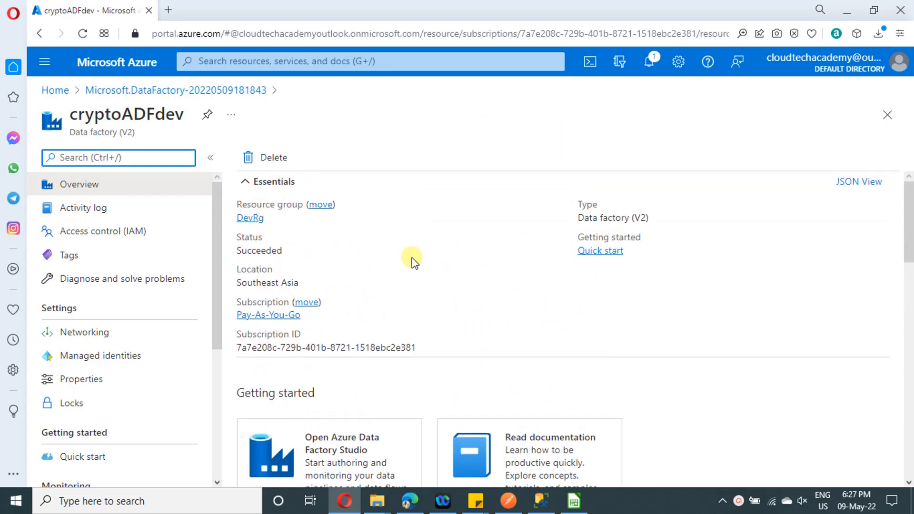
Launch Azure Data Factory Studio for the cryptoADFdev data factory and go to its authoring workspace
scroll(412, 258, "down", 4)
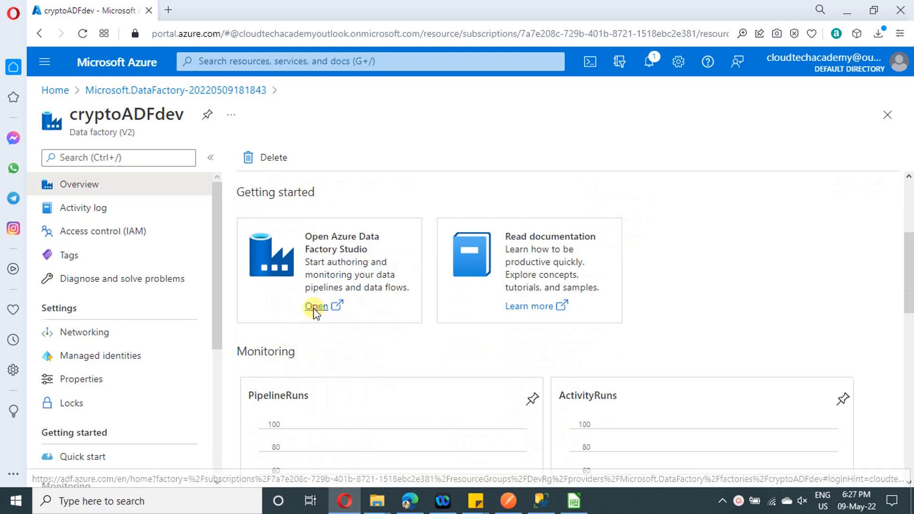
left_click(315, 308)
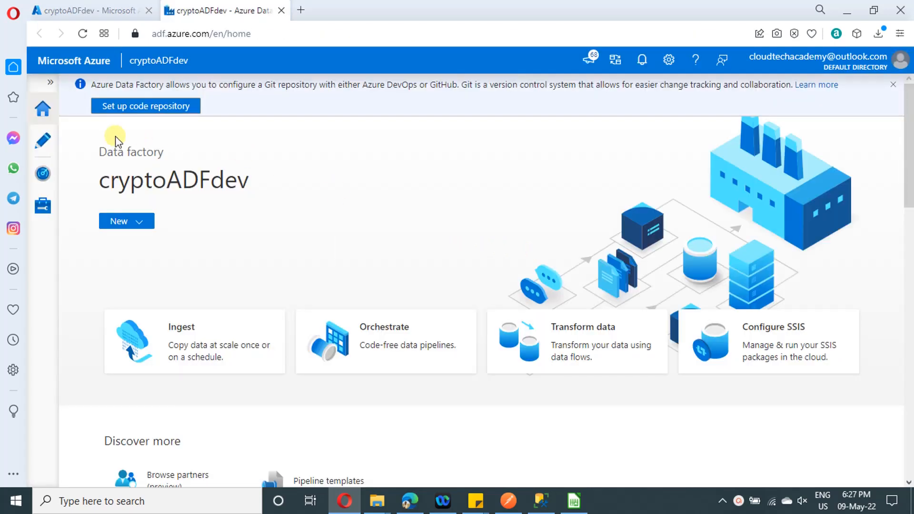
left_click(40, 143)
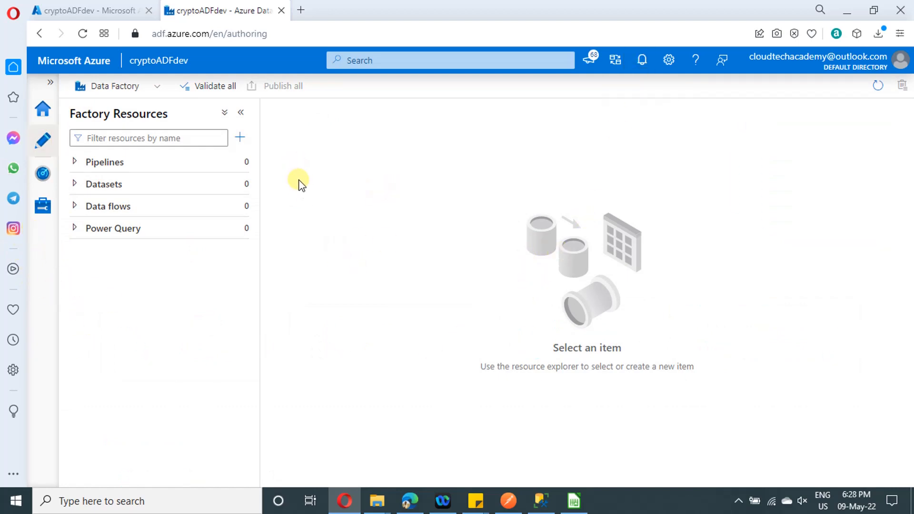
Load portal.azure.com in a new browser tab and open the storage accounts service
left_click(301, 10)
type("portal.azure.com")
key("Return")
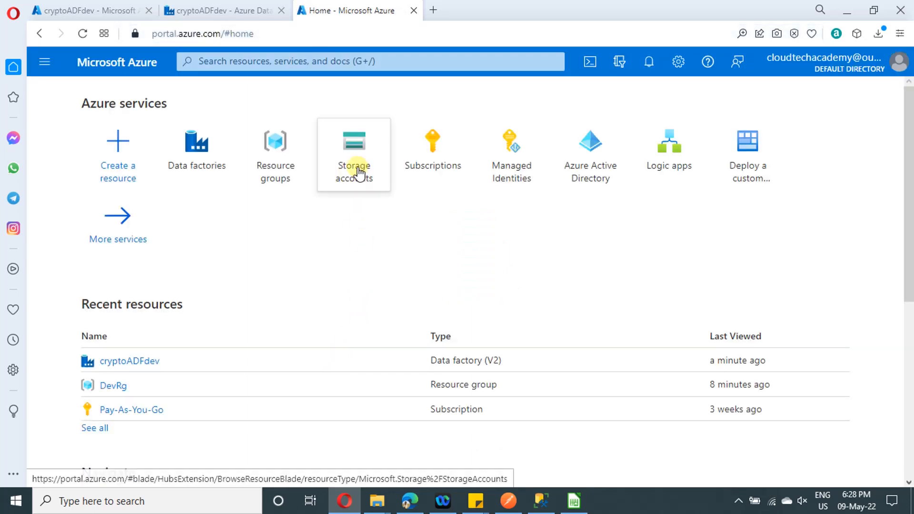
left_click(354, 171)
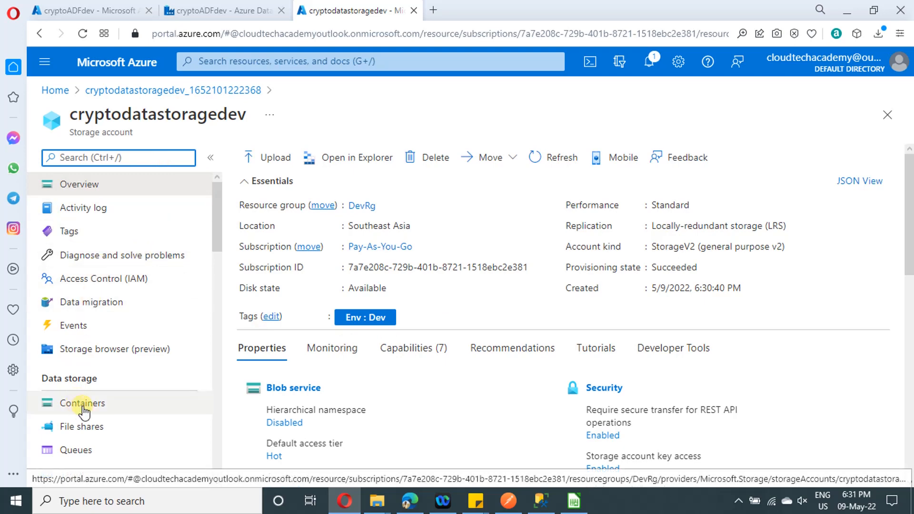
Create a private container named output in the cryptodatastoragedev storage account
left_click(83, 408)
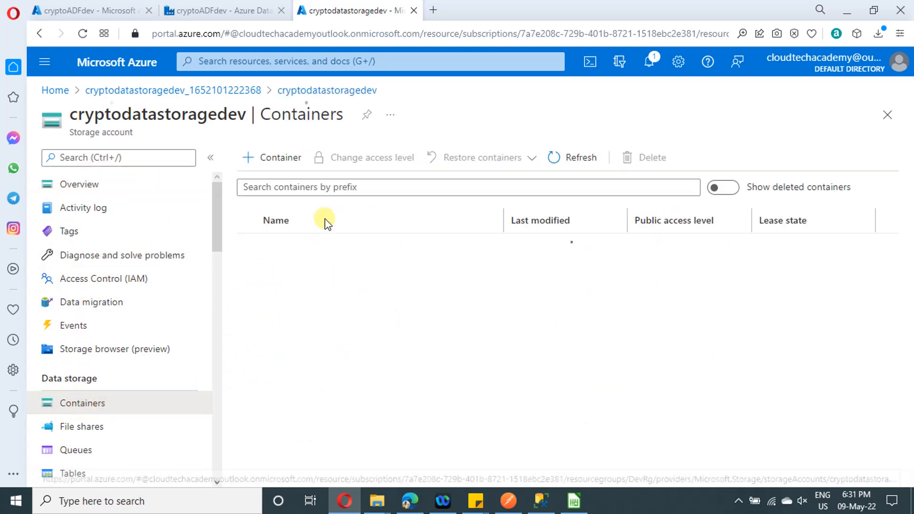
left_click(281, 166)
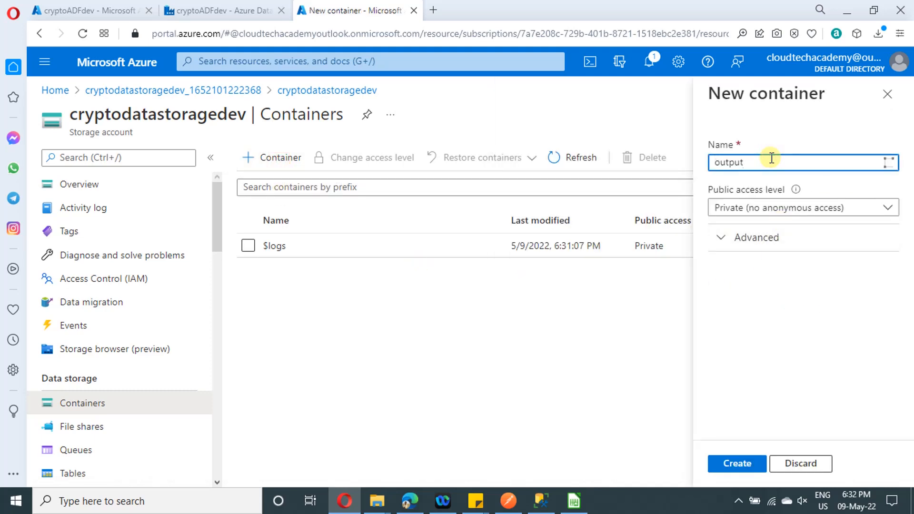
left_click(737, 464)
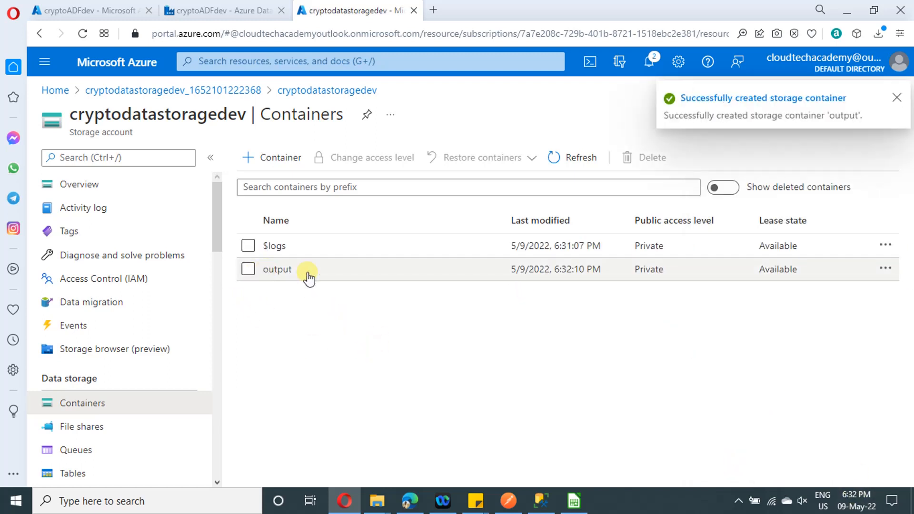
Return to the cryptoADFdev Data Factory Studio and start a new linked service of type Azure Blob Storage
left_click(230, 12)
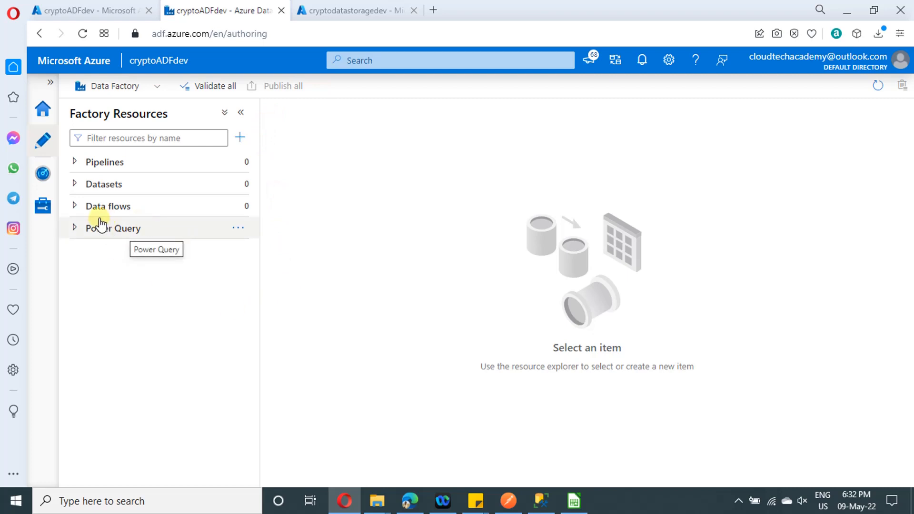
left_click(43, 205)
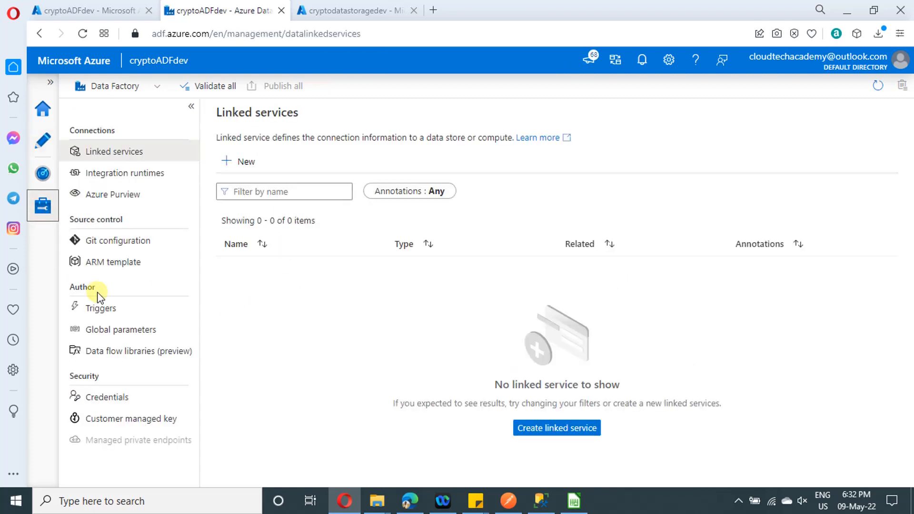
left_click(534, 431)
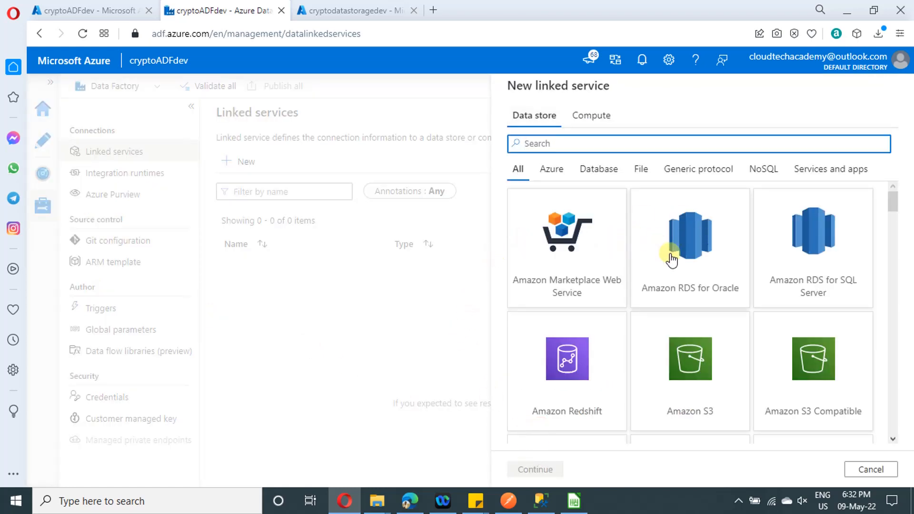
scroll(690, 259, "down", 3)
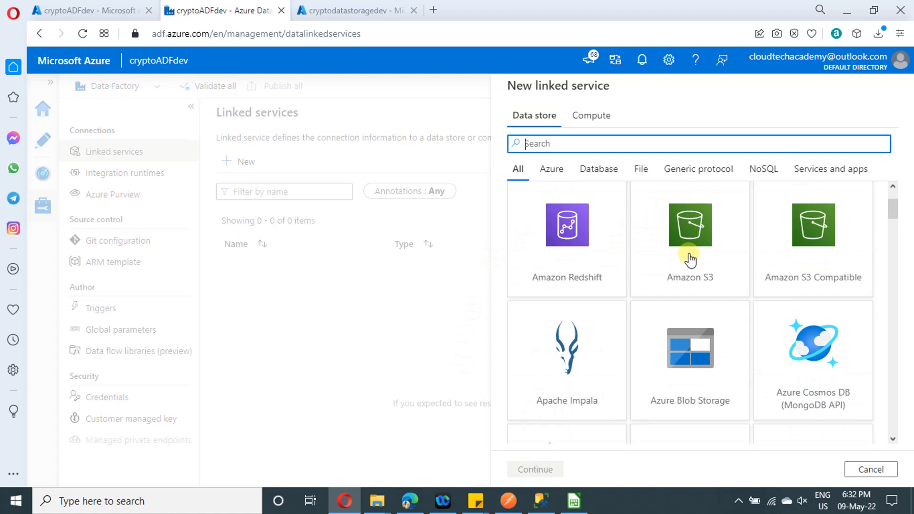
left_click(687, 377)
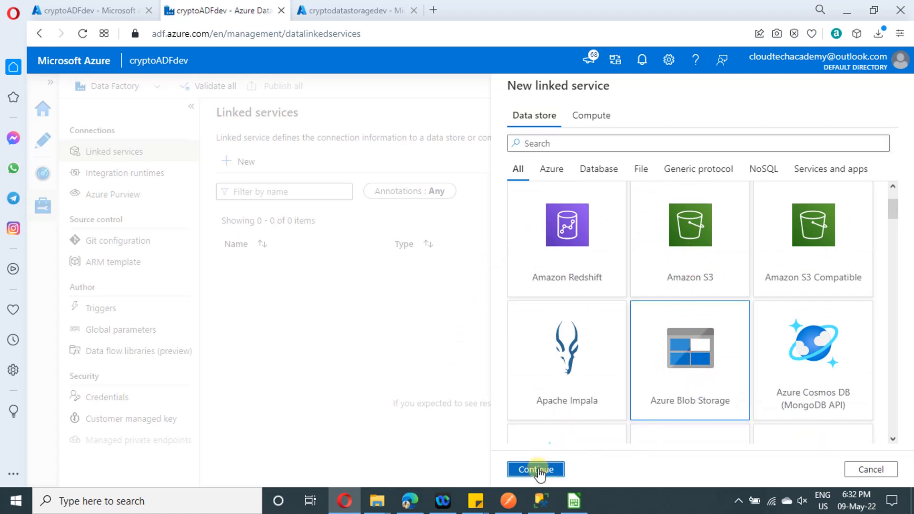
left_click(536, 470)
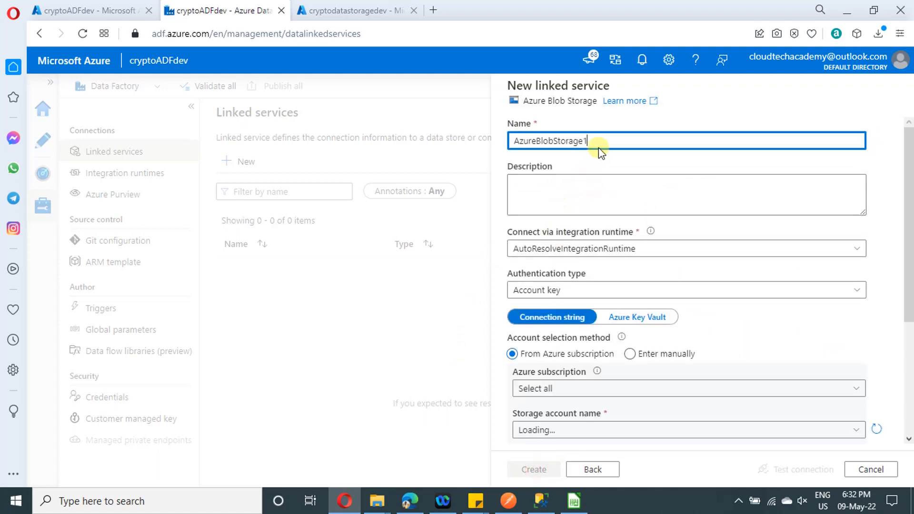
Name the new Azure Blob Storage linked service Bloblink
left_click_drag(598, 143, 475, 138)
type("Bloblink")
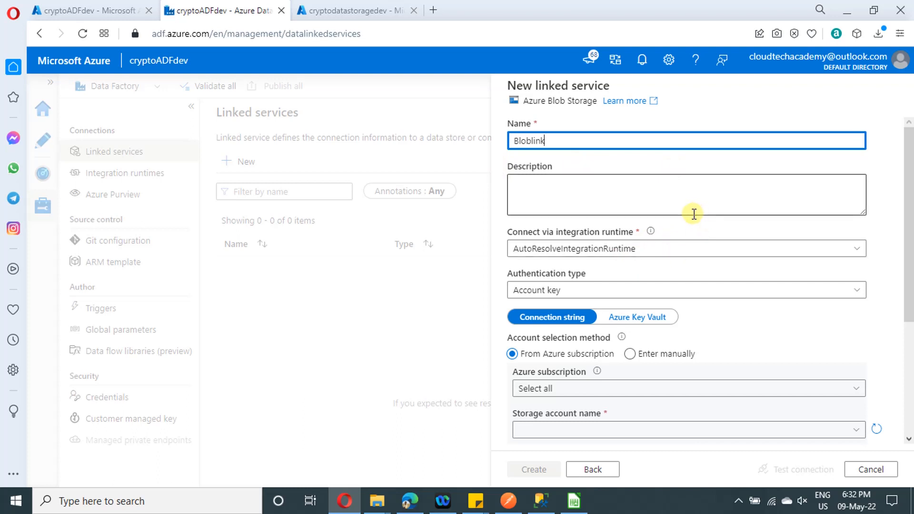
left_click(672, 205)
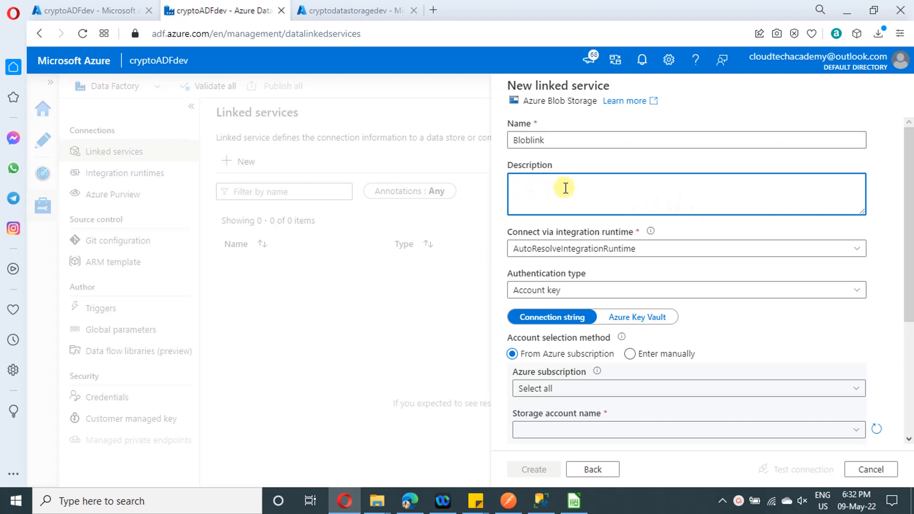
Review the integration runtime and authentication type choices for the linked service, and look over its connection settings
left_click(639, 248)
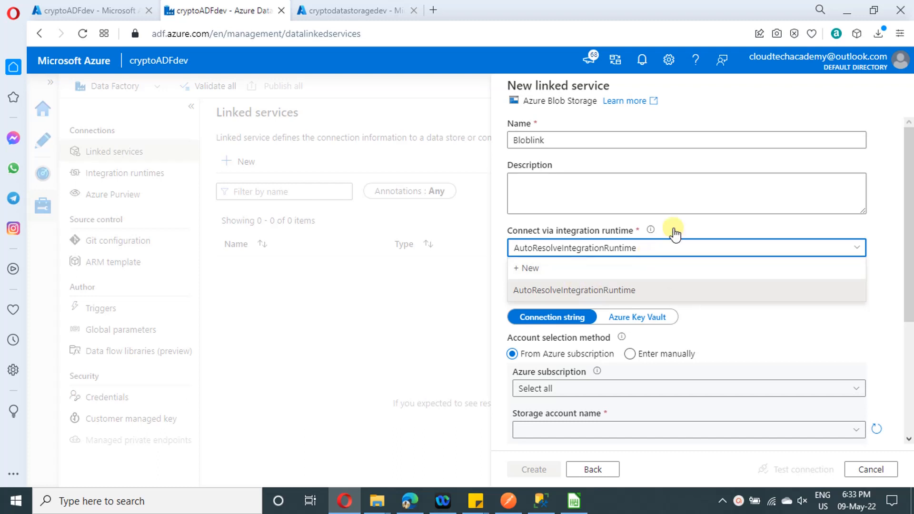
left_click(741, 66)
left_click(762, 206)
left_click(787, 291)
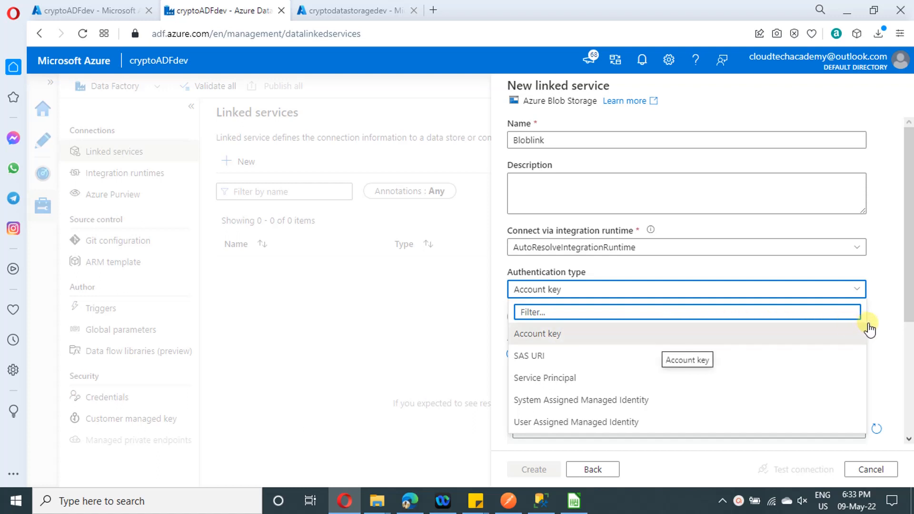
left_click(891, 339)
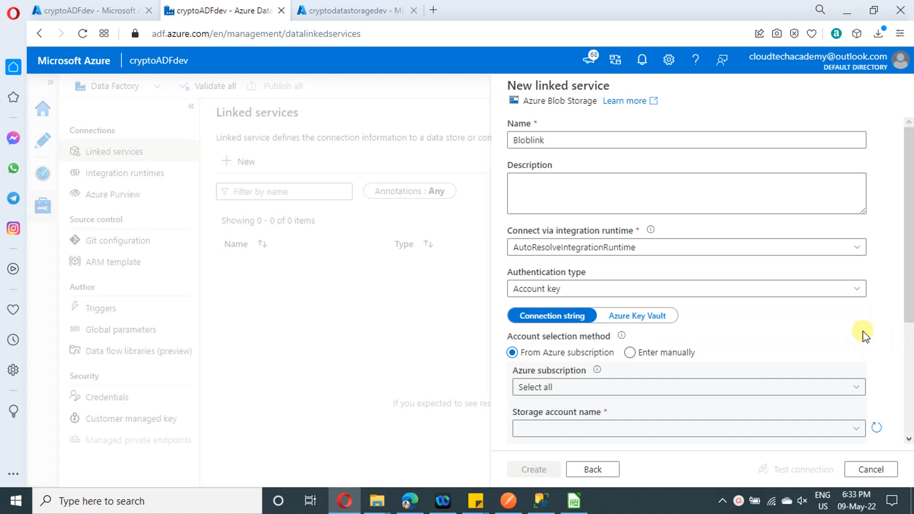
scroll(852, 328, "down", 2)
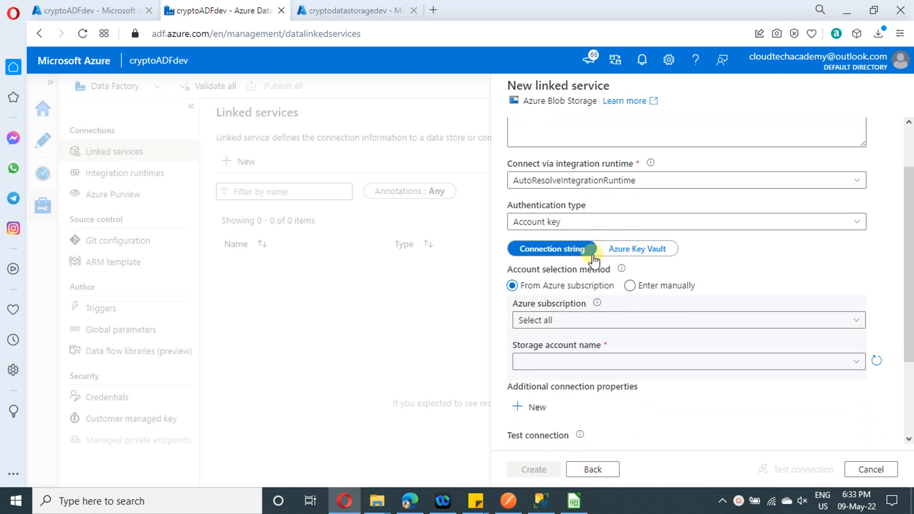
Choose cryptodatastoragedev as the storage account for the Blob Storage linked service, test the connection and create the service
left_click(589, 363)
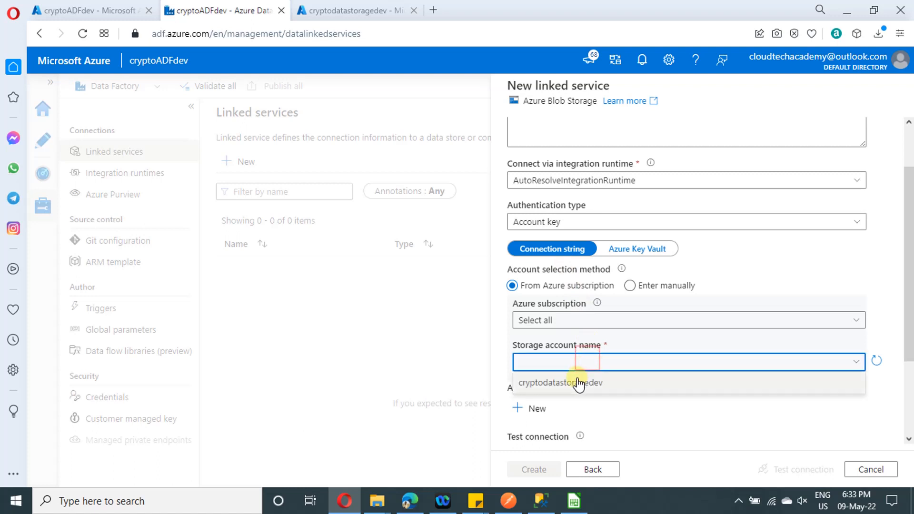
left_click(576, 379)
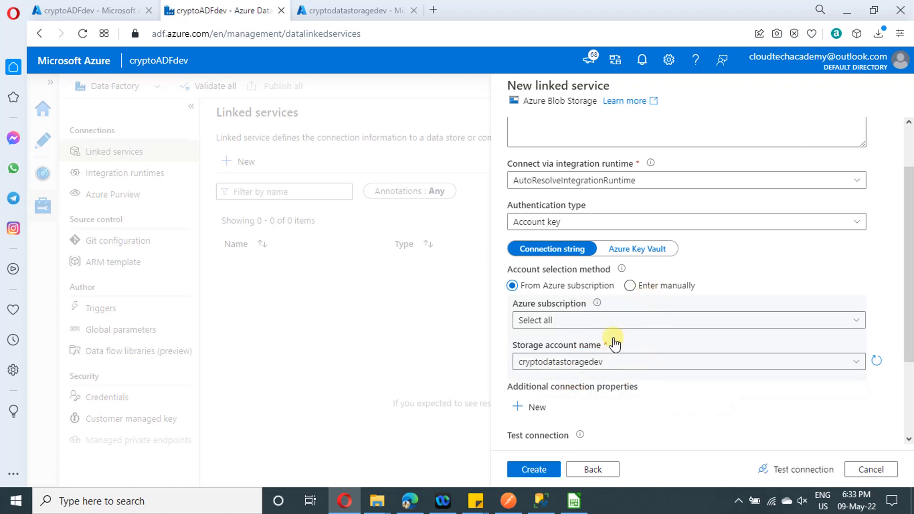
left_click(790, 476)
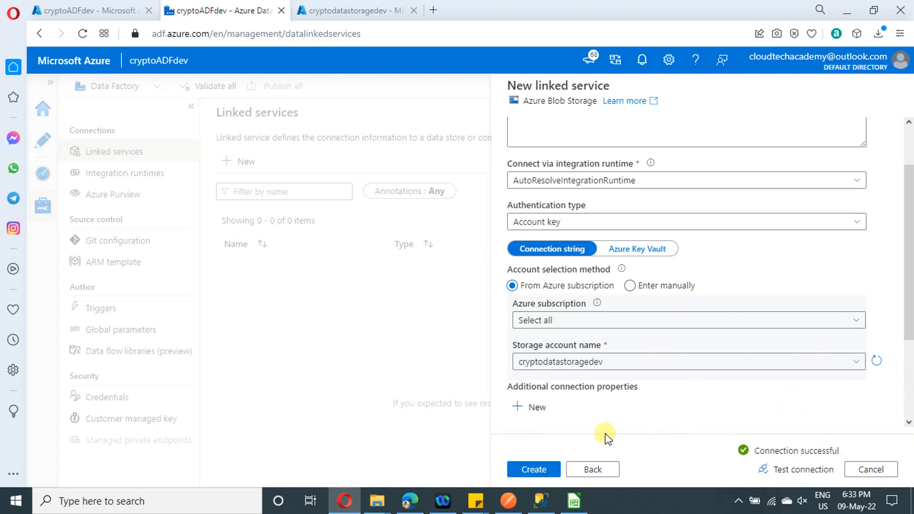
left_click(531, 470)
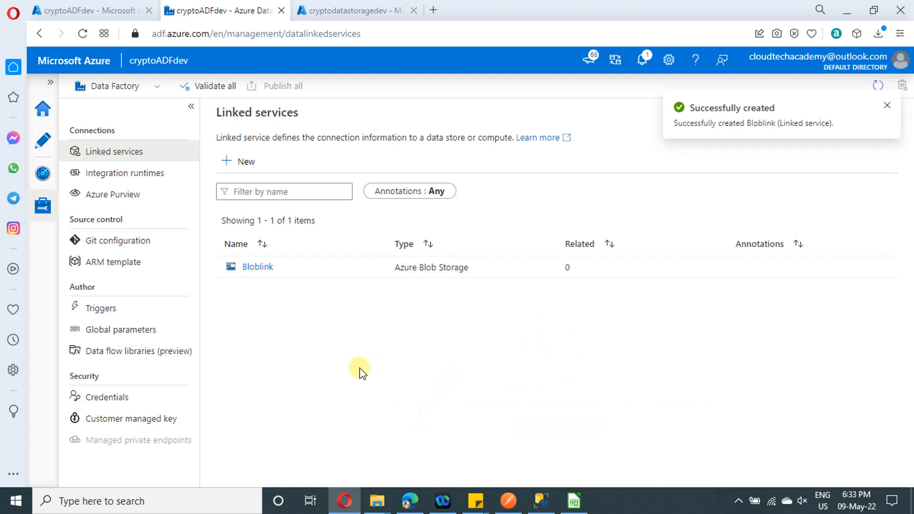
Start another new linked service, searching the data stores for rest and choosing the REST type
left_click(242, 164)
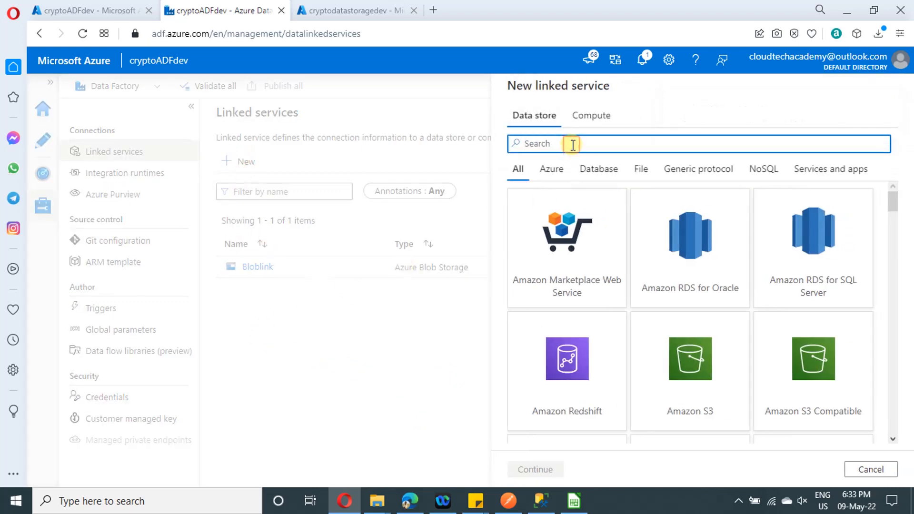
type("rest")
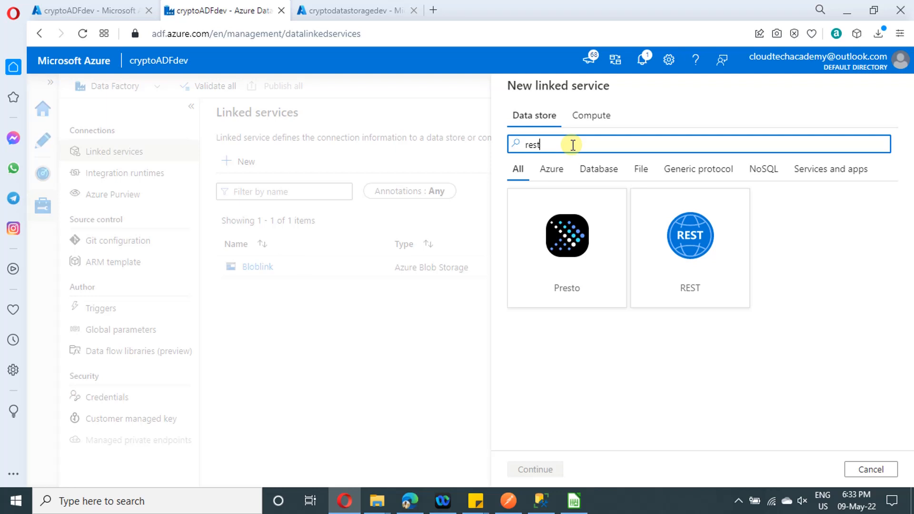
left_click(667, 235)
left_click(534, 470)
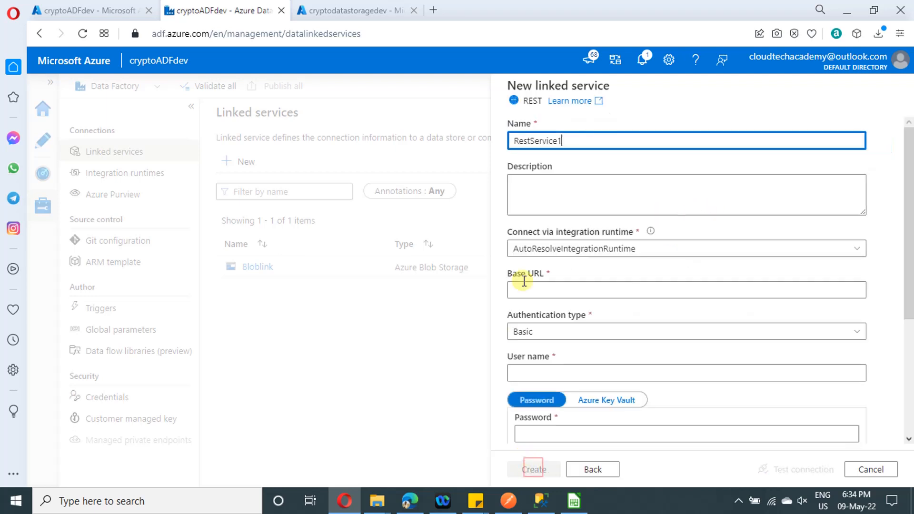
Name the new REST linked service Rest API link
left_click_drag(570, 141, 516, 141)
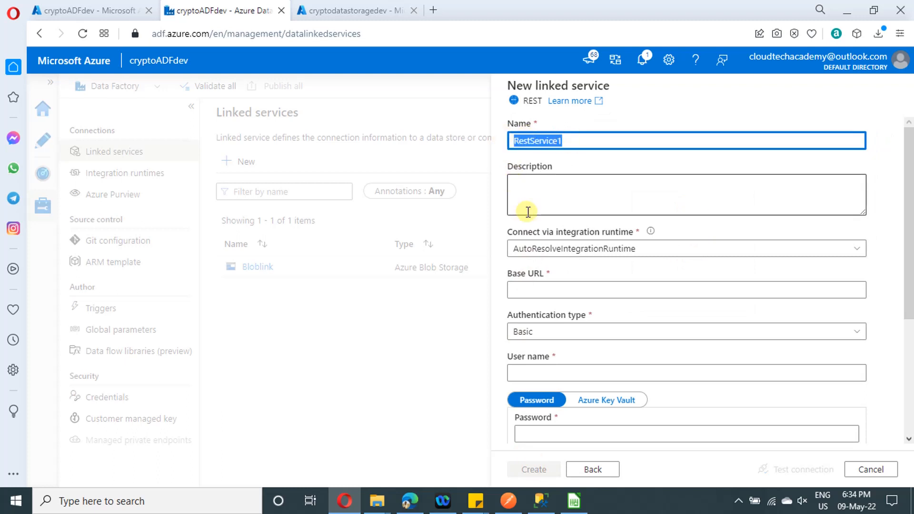
key("Right")
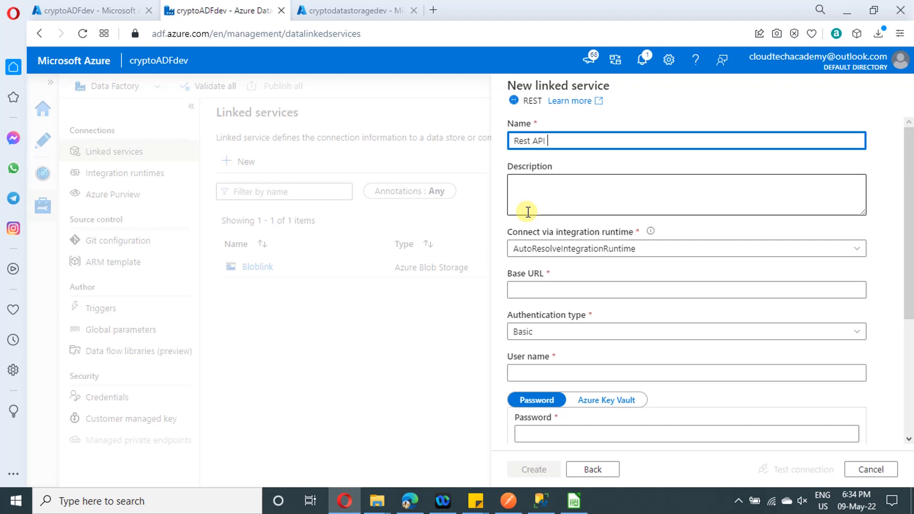
key("BackSpace")
left_click(552, 205)
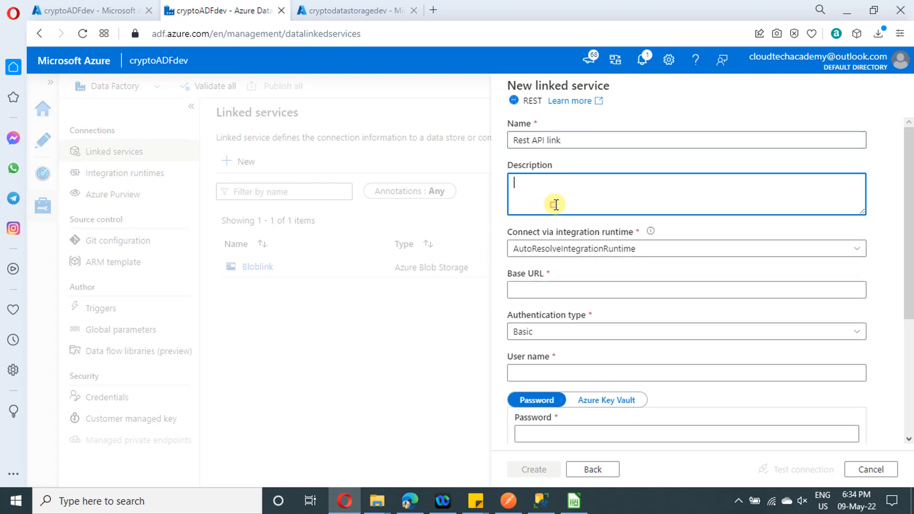
left_click(611, 289)
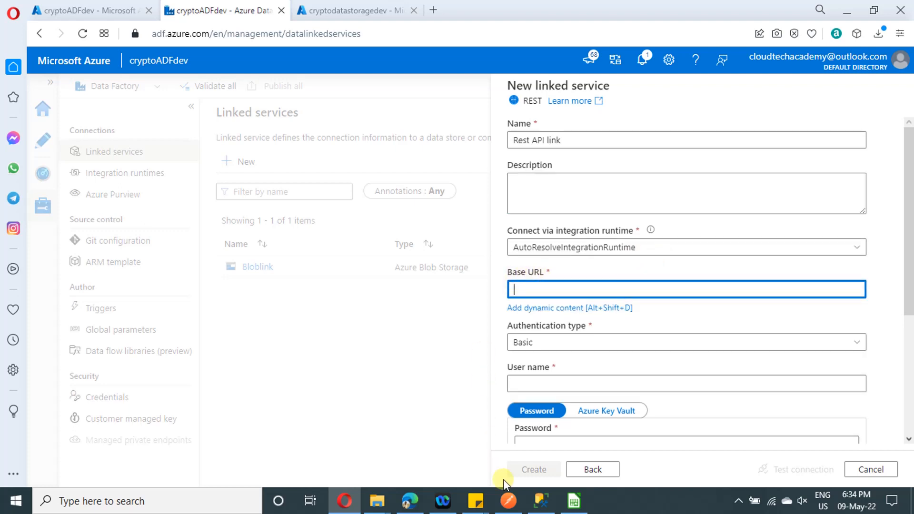
left_click(508, 502)
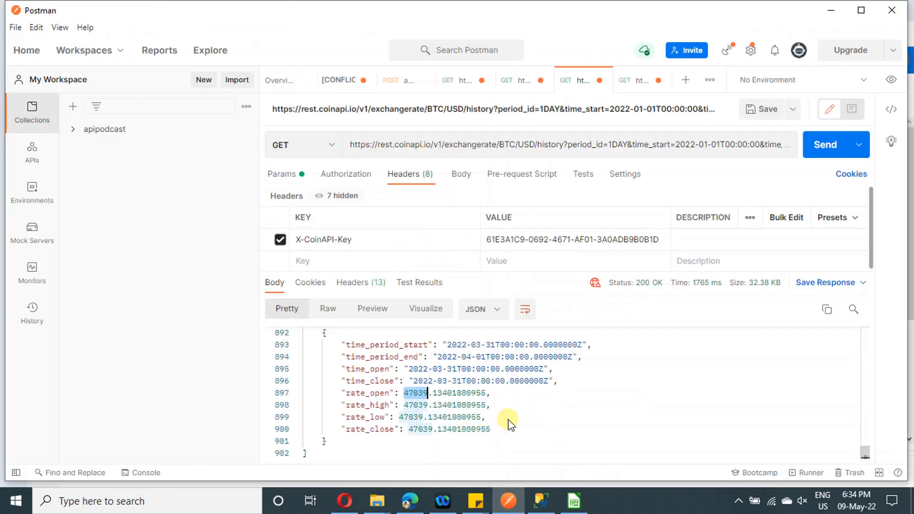
left_click(559, 145)
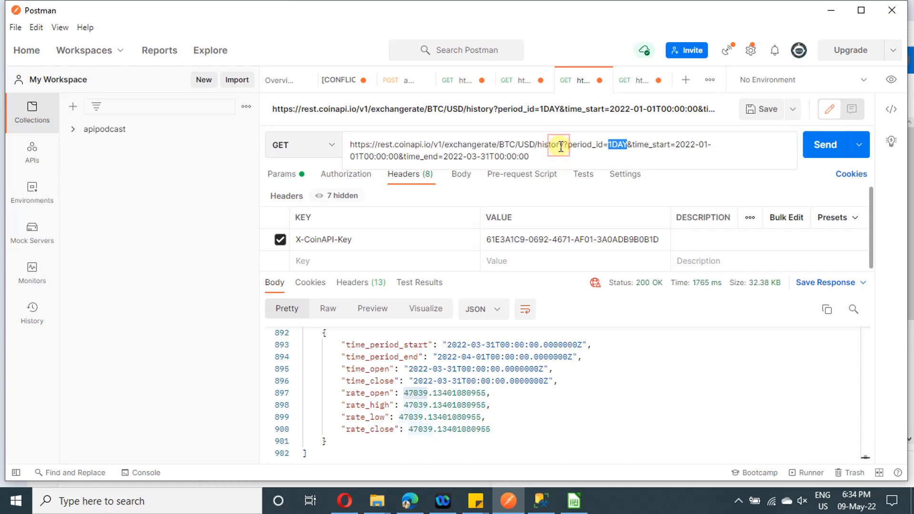
mouse_move(559, 146)
left_mouse_down()
mouse_move(517, 146)
mouse_move(569, 146)
left_mouse_up()
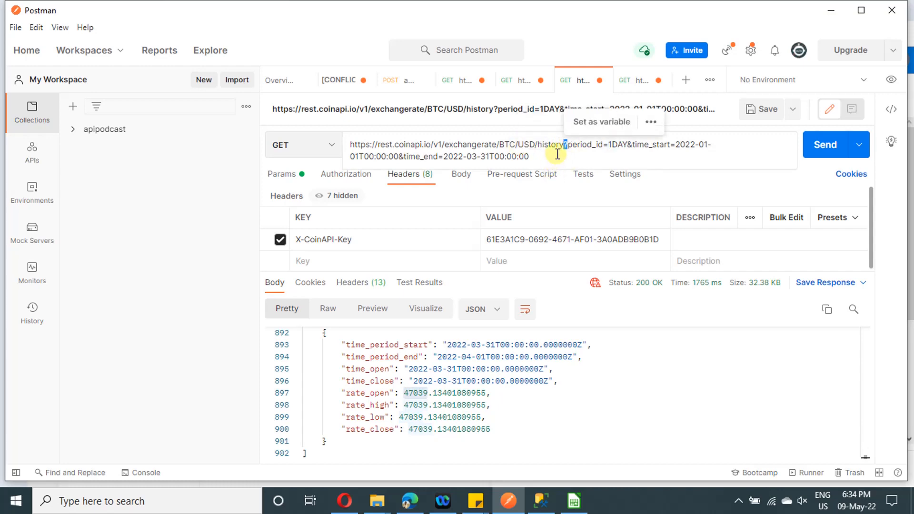
left_click(560, 153)
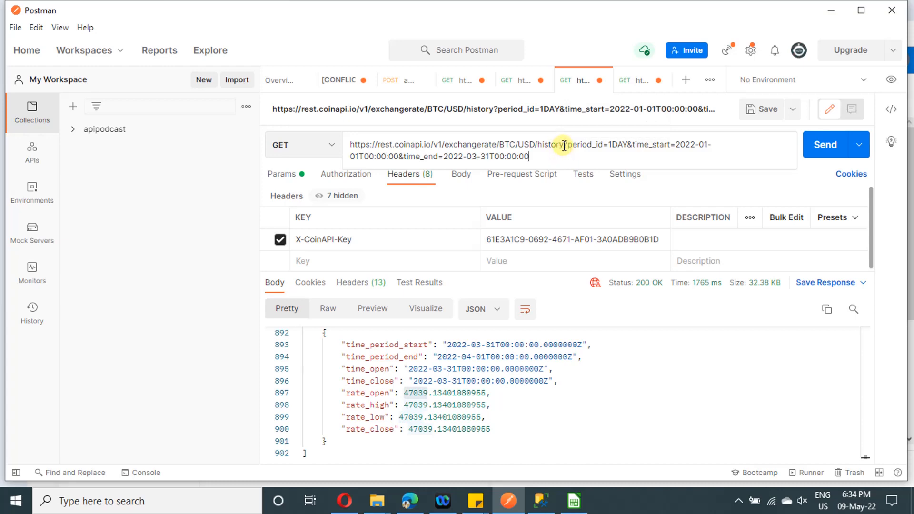
left_click_drag(564, 146, 364, 143)
key("ctrl+c")
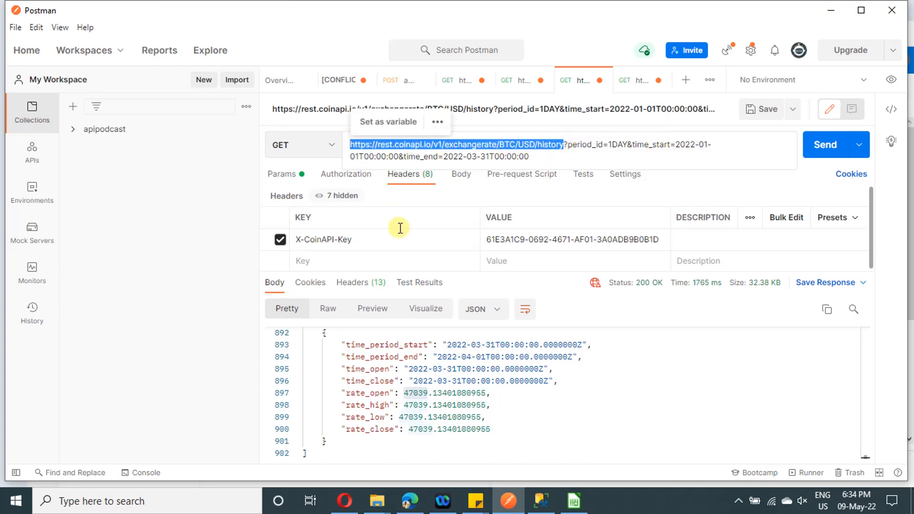
left_click(345, 501)
left_click(597, 288)
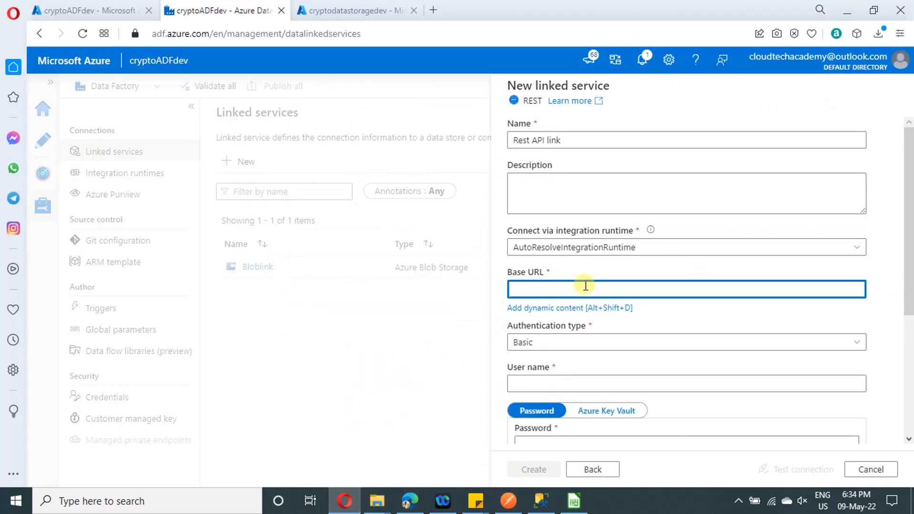
right_click(585, 286)
left_click(621, 180)
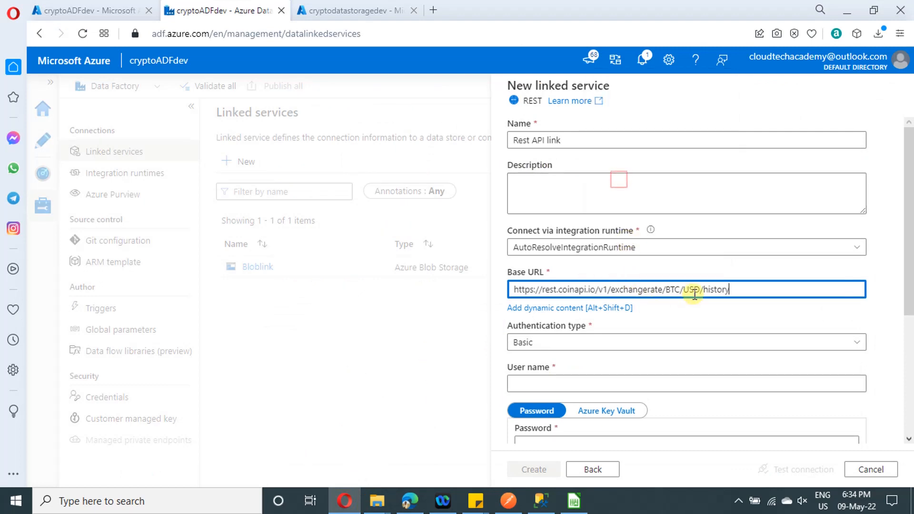
Review the authentication types for the REST linked service and choose Anonymous
left_click(609, 346)
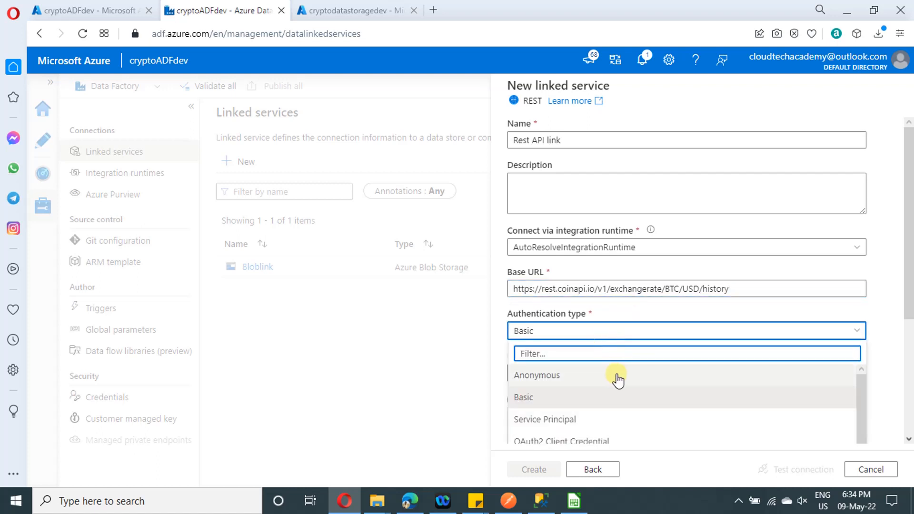
scroll(571, 423, "down", 1)
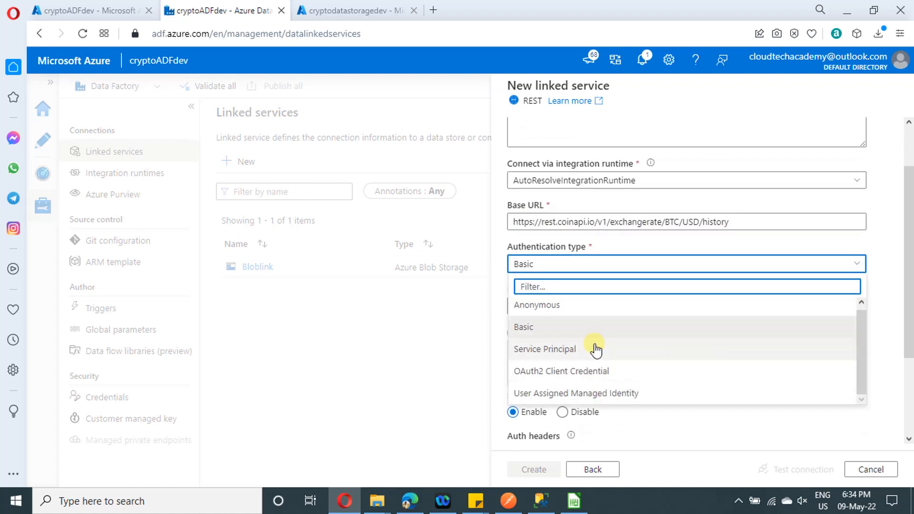
left_click(593, 327)
left_click(607, 266)
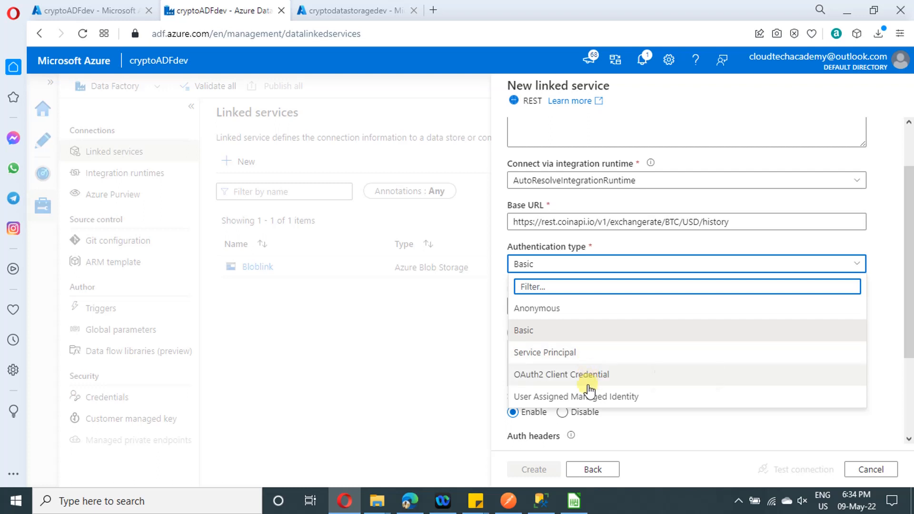
left_click(562, 309)
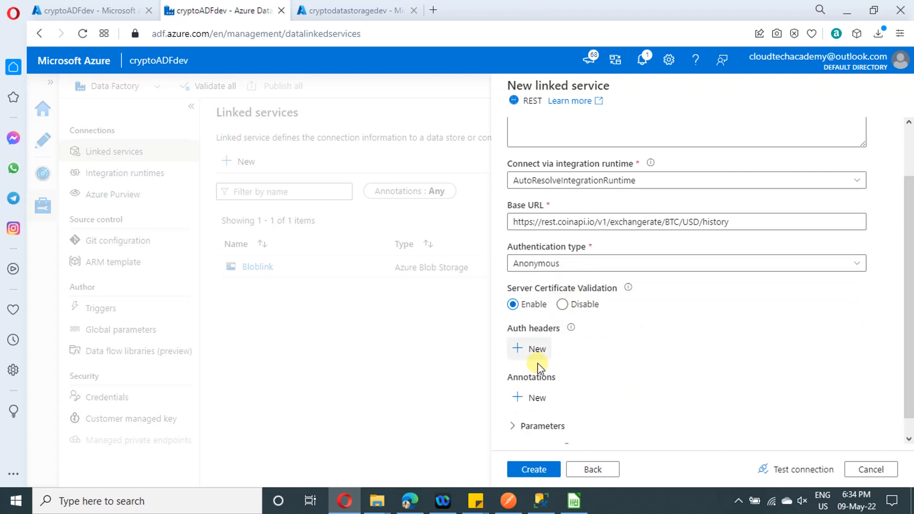
Switch to Postman to check the X-CoinAPI-Key request header, and return to the linked service form
left_click(509, 501)
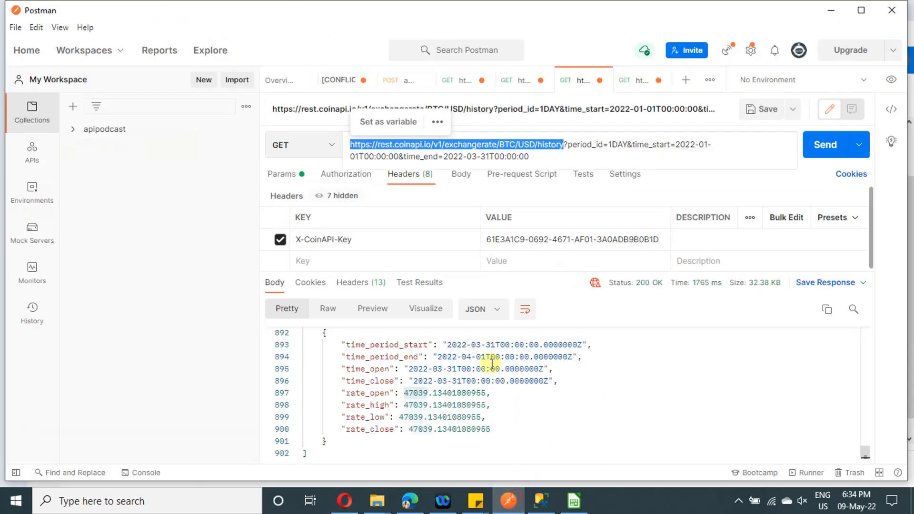
left_click(354, 241)
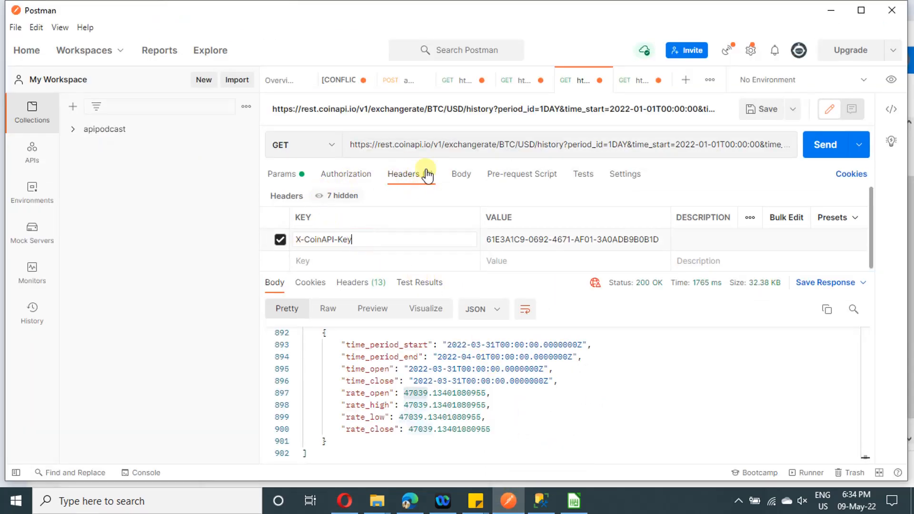
left_click(408, 174)
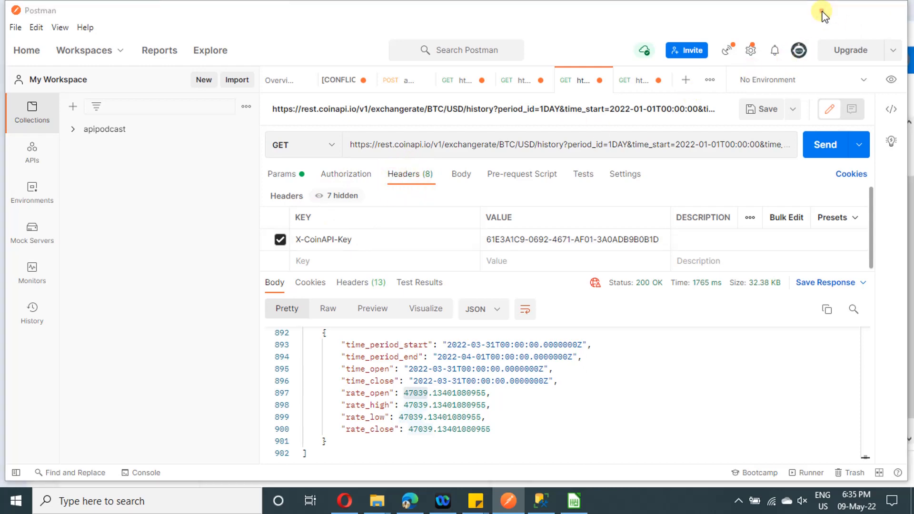
left_click(824, 14)
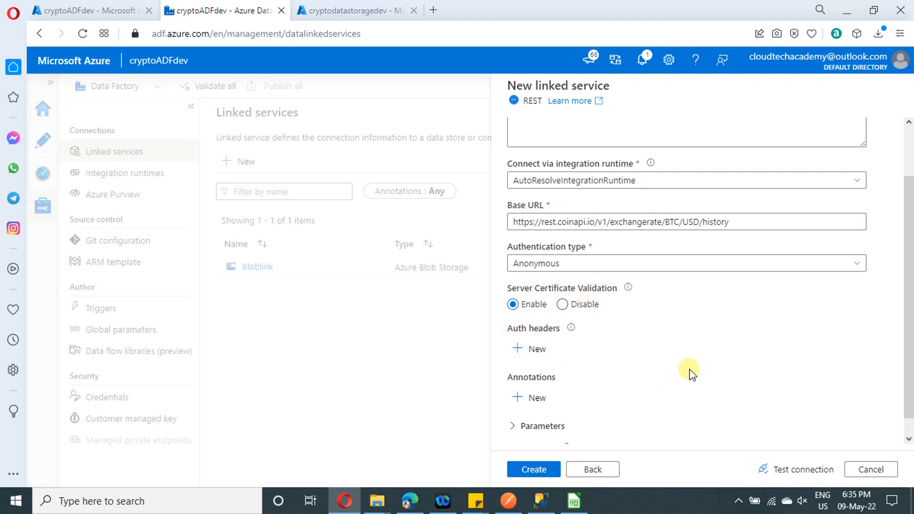
Add an auth header to the REST linked service and name it X-CoinAPI-Key, copying the name from Postman
scroll(691, 374, "down", 1)
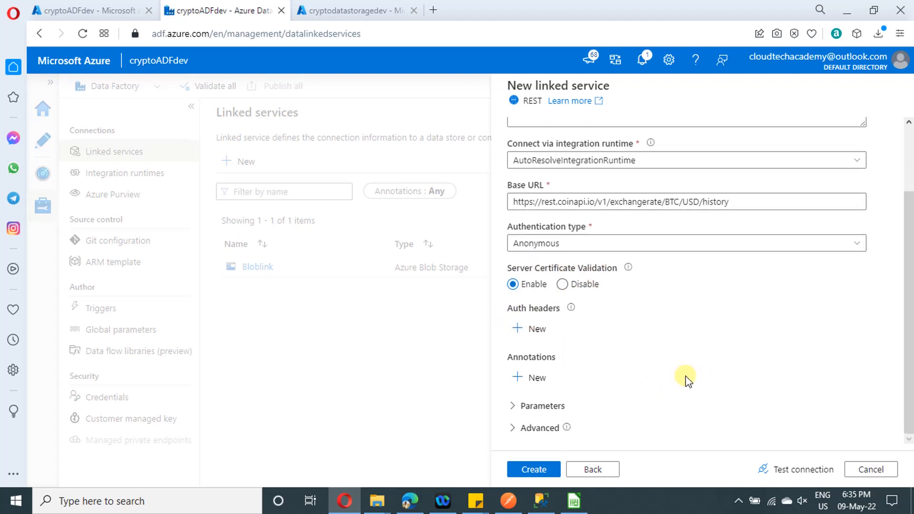
left_click(537, 329)
left_click(577, 374)
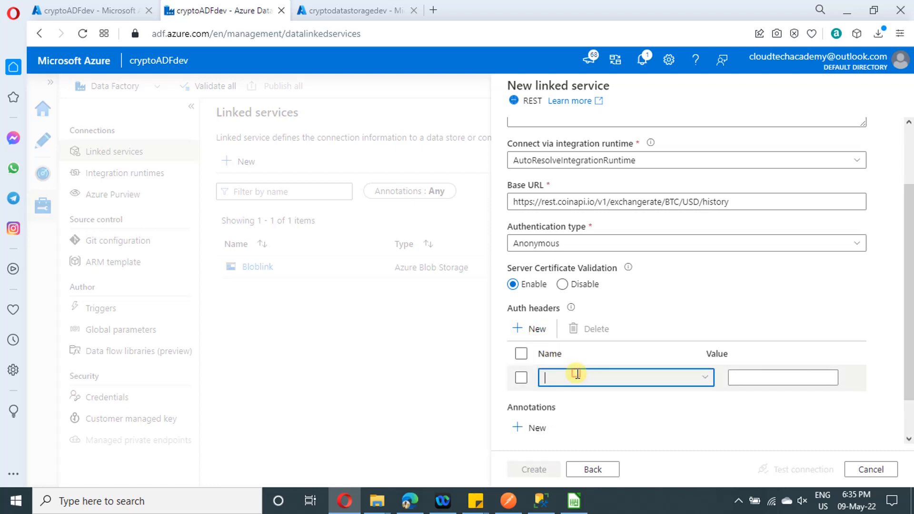
left_click(514, 502)
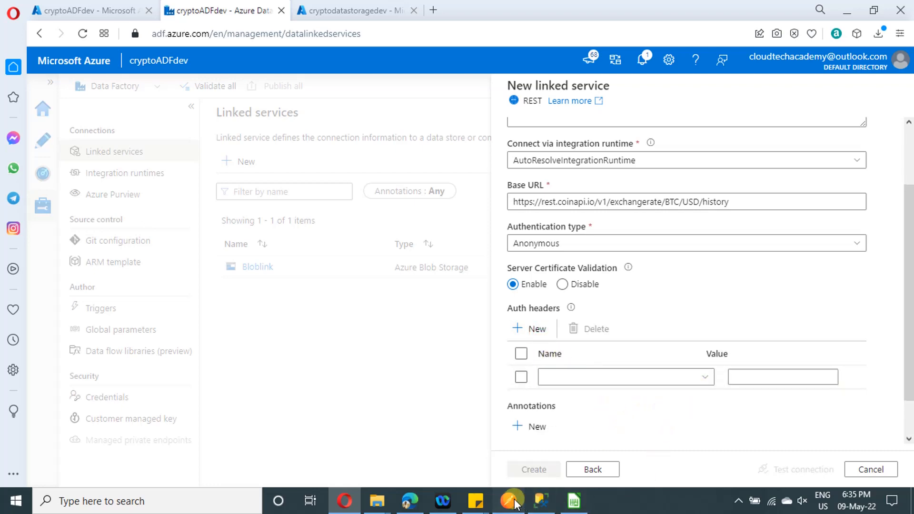
left_click(362, 237)
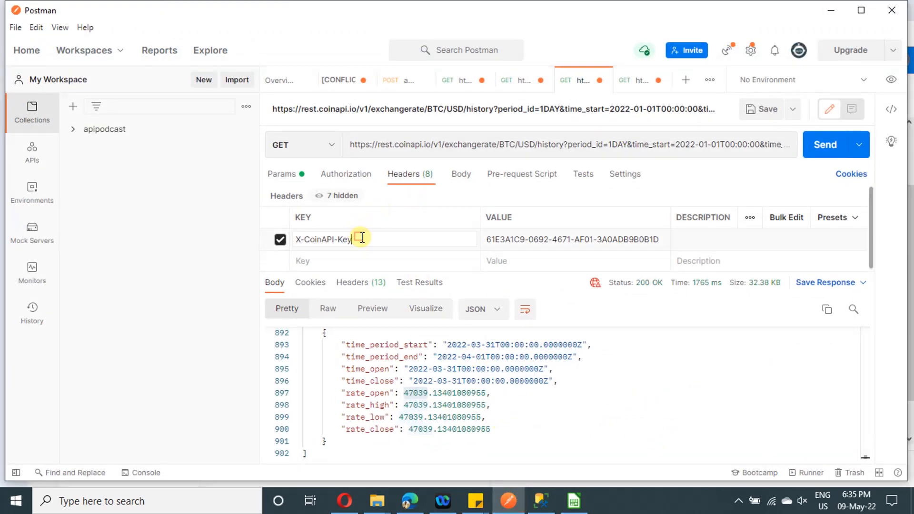
left_click_drag(362, 237, 295, 239)
key("ctrl+c")
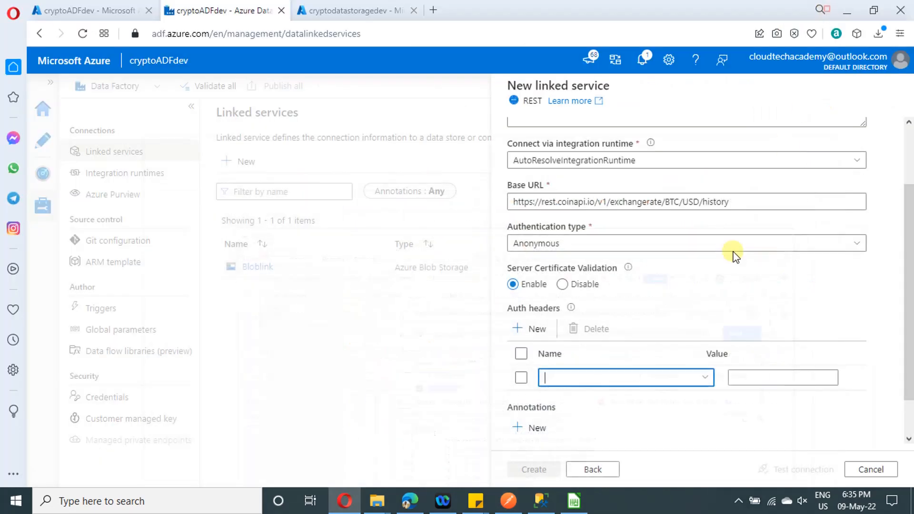
left_click(830, 10)
key("ctrl+v")
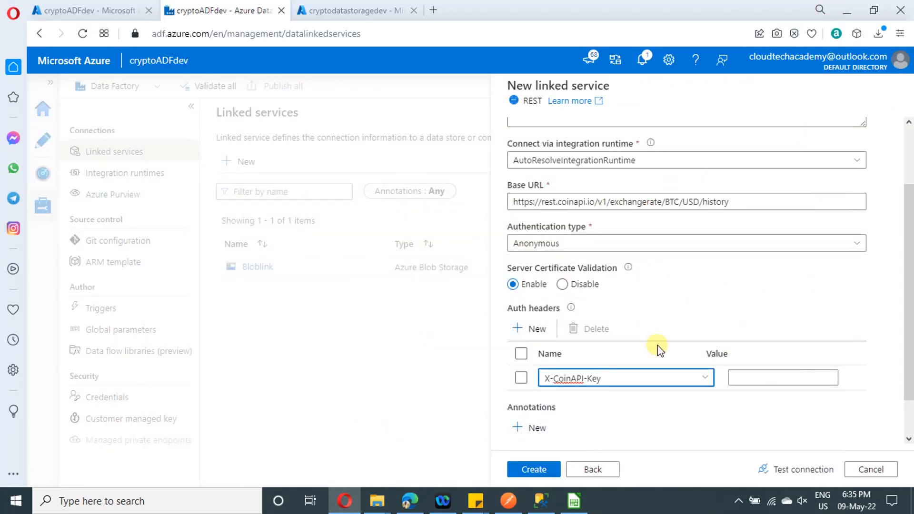
Copy the API key from the Postman header and paste it as the X-CoinAPI-Key auth header's value
left_click(505, 502)
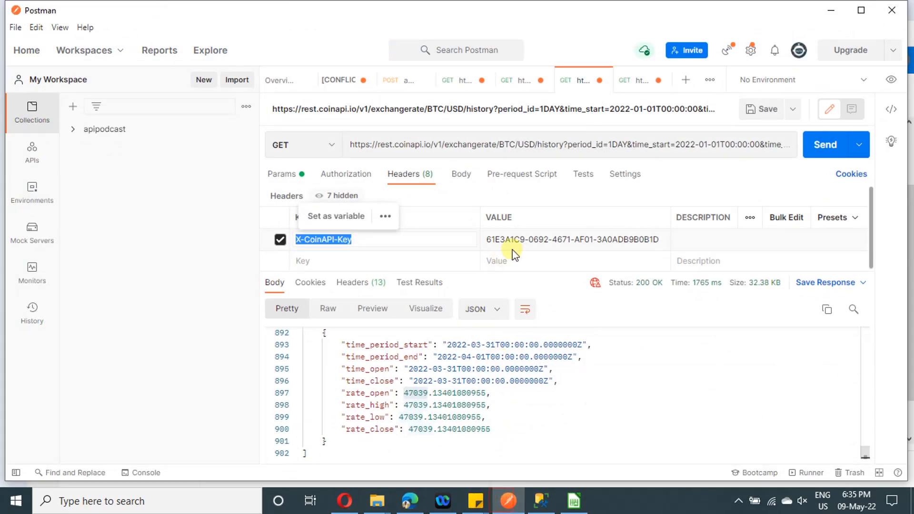
left_click_drag(487, 241, 518, 245)
key("ctrl+a")
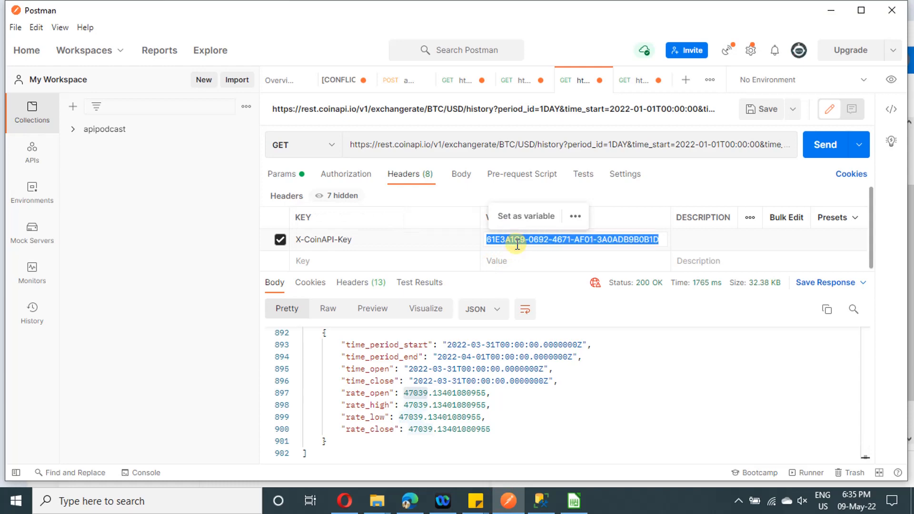
left_click(830, 10)
left_click(733, 377)
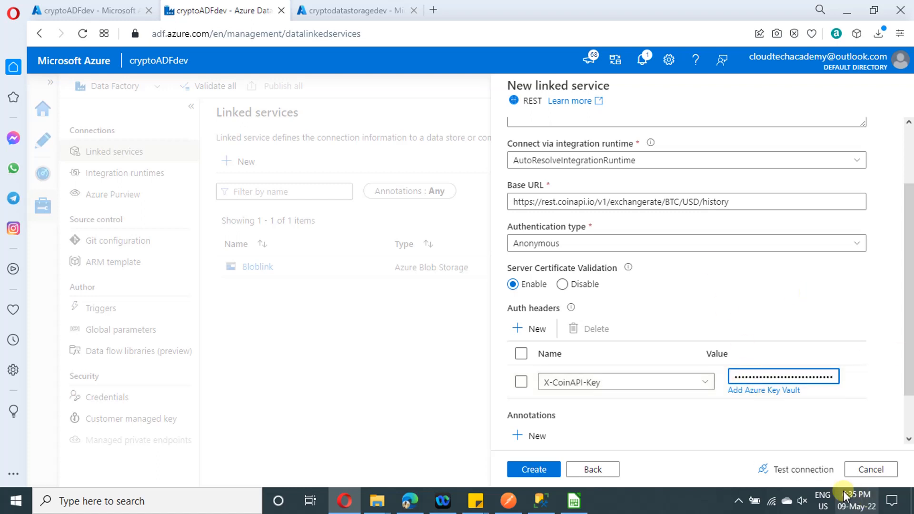
Test the REST linked service's connection and create the linked service
left_click(811, 470)
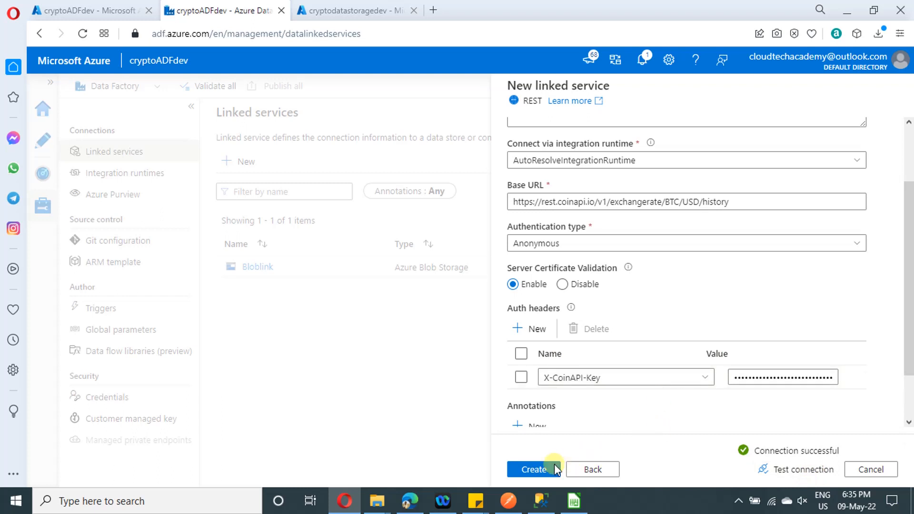
left_click(530, 470)
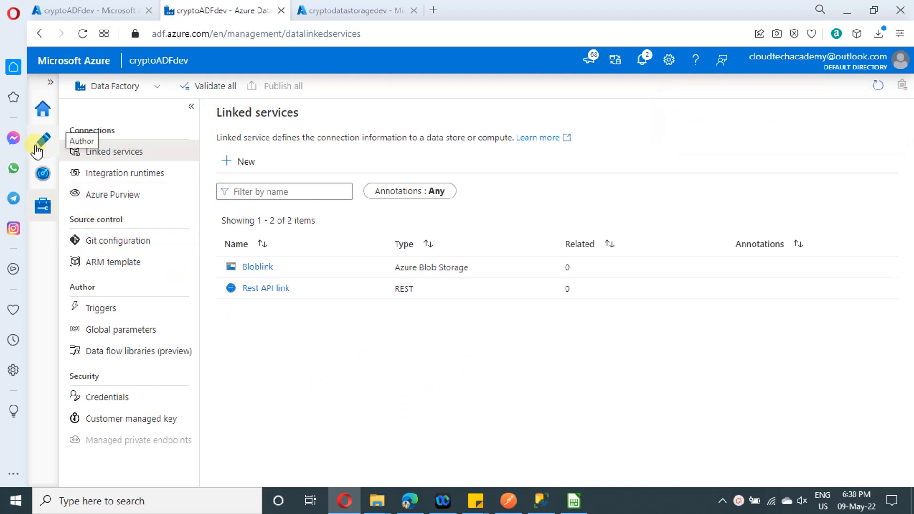
Start a new dataset in the factory's authoring area with REST as its data store
left_click(38, 151)
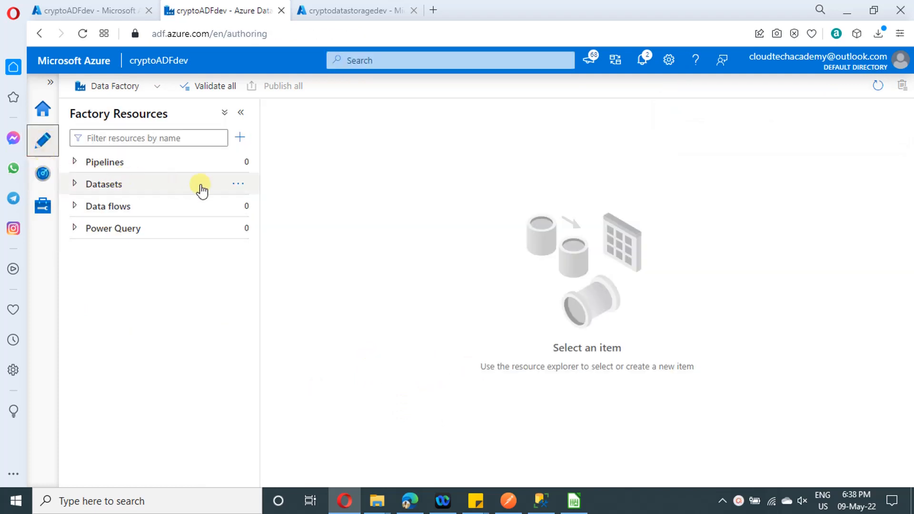
left_click(240, 186)
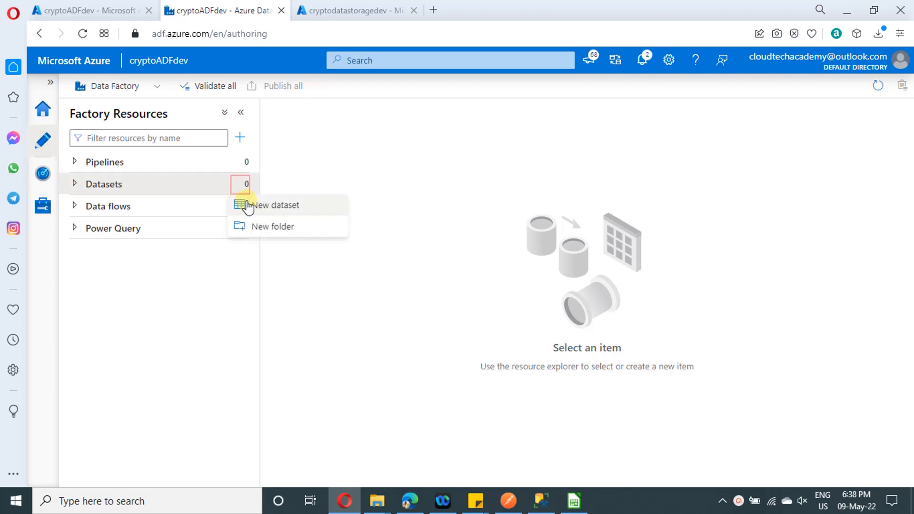
left_click(251, 205)
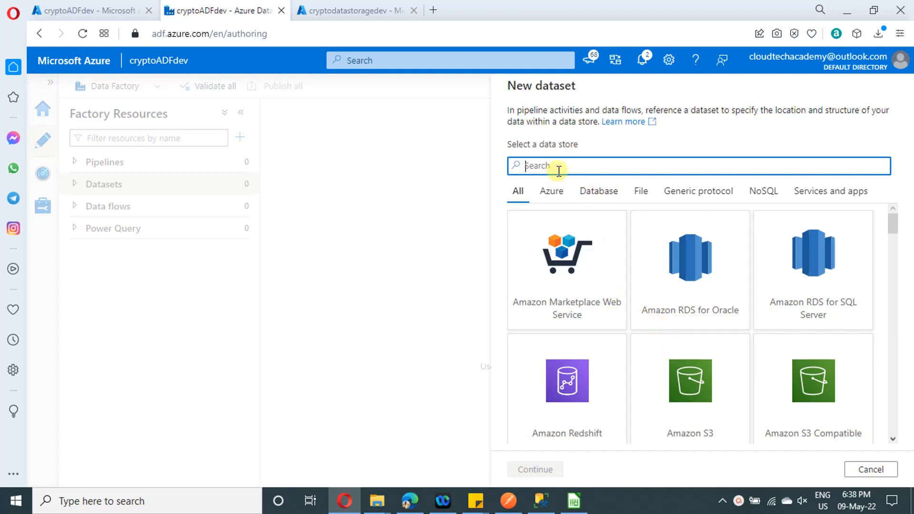
type("resr")
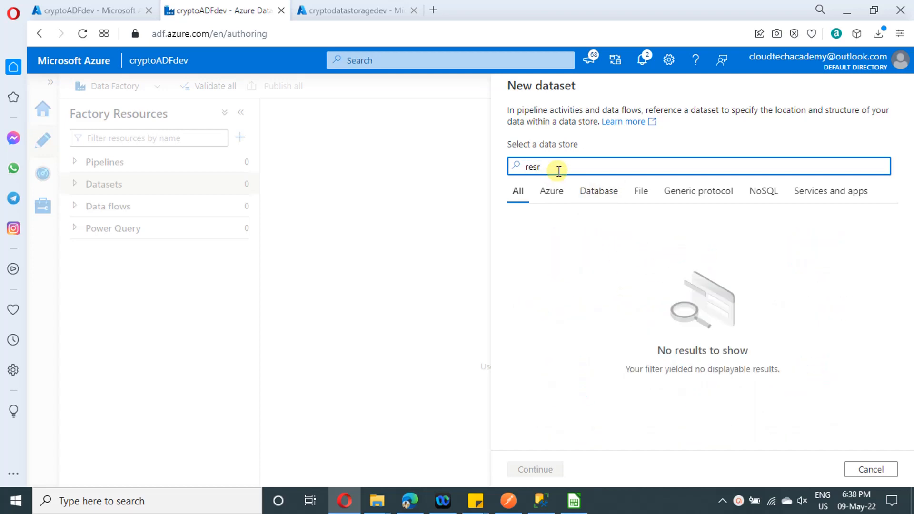
key("BackSpace")
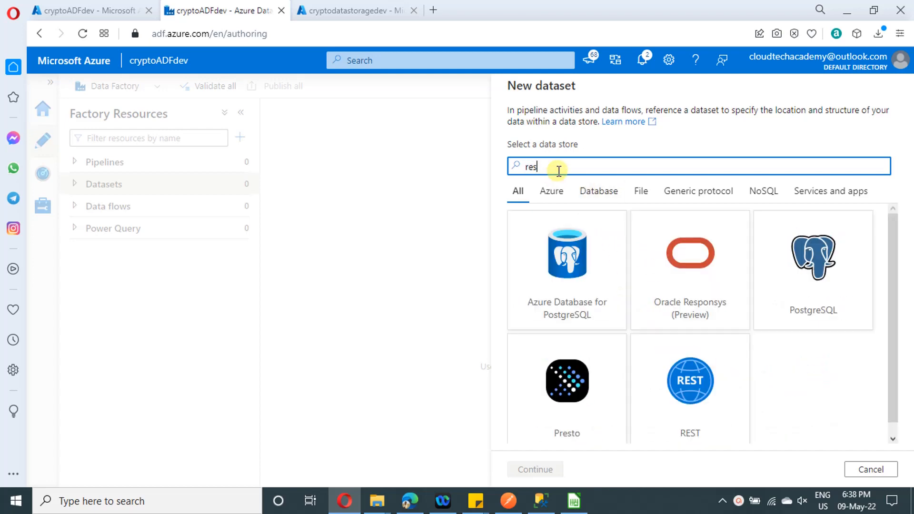
left_click(708, 404)
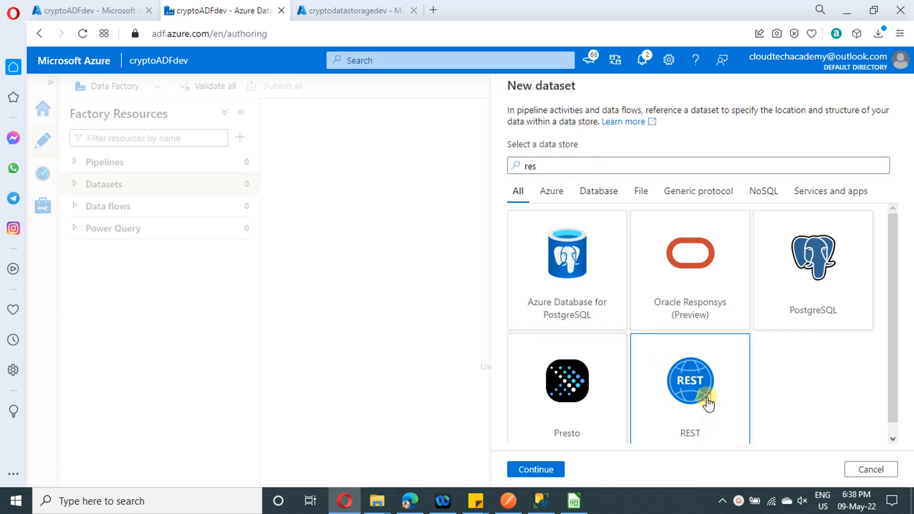
left_click(534, 471)
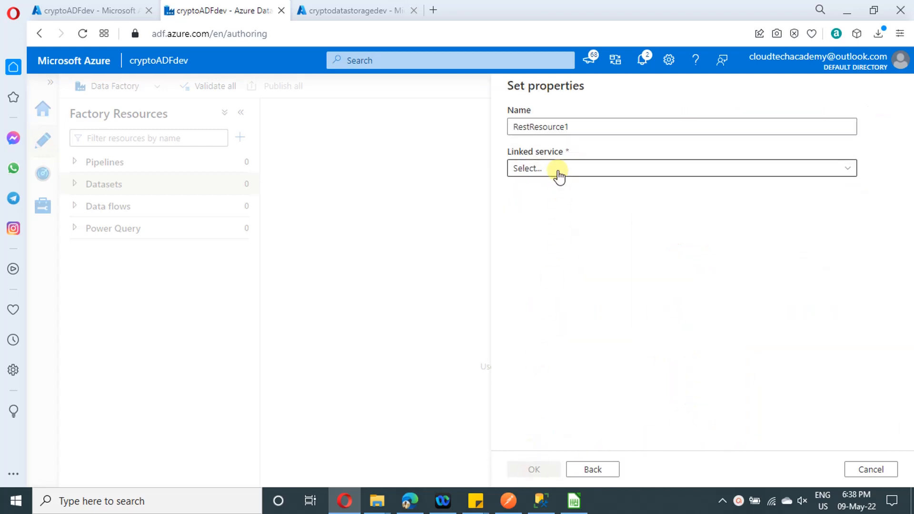
Name the REST dataset RestAPIdataset, assign the Rest API link linked service, and create it
left_click_drag(573, 127, 510, 126)
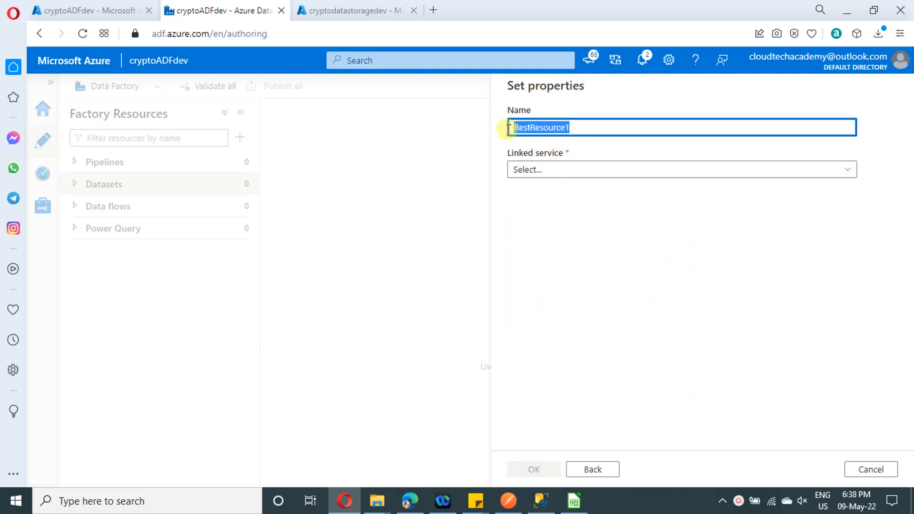
type("Rest AP")
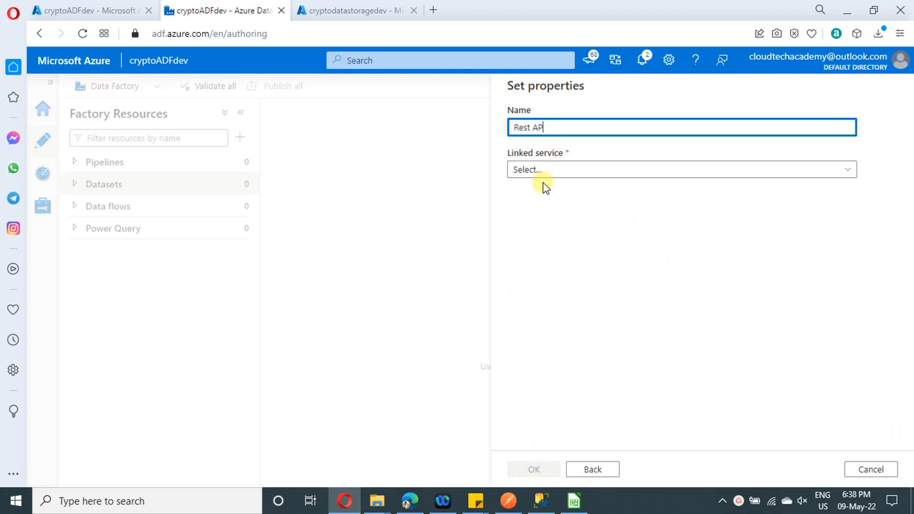
type("Idataset")
key("Left")
key("Left")
key("Left")
key("Left")
key("Left")
key("Left")
key("Left")
key("Left")
key("Left")
key("Left")
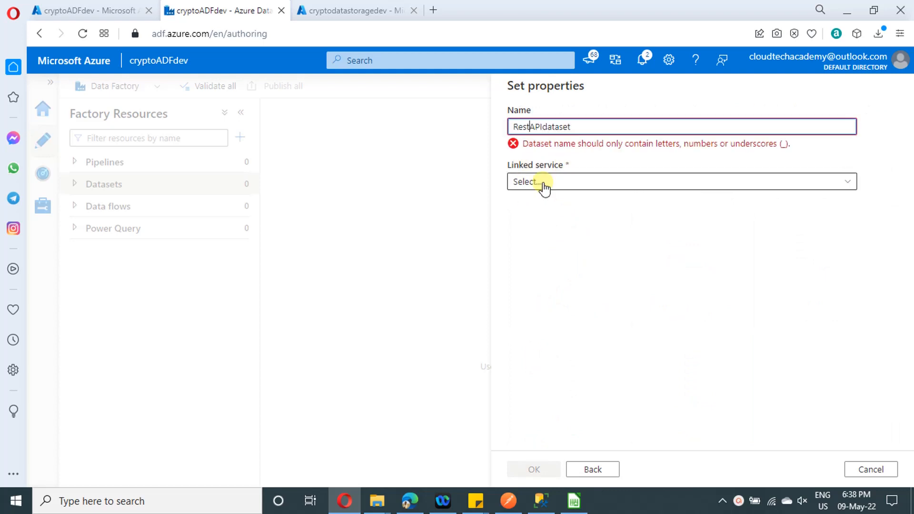
key("BackSpace")
left_click(553, 173)
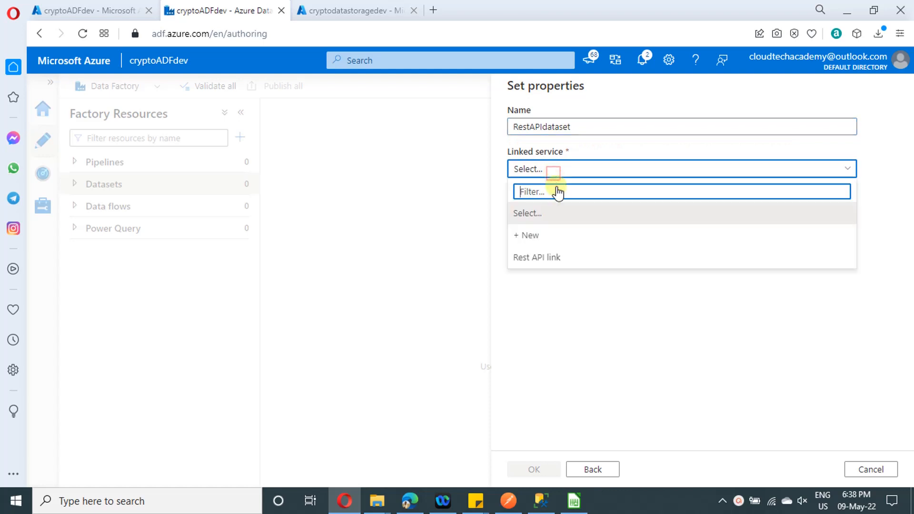
left_click(558, 259)
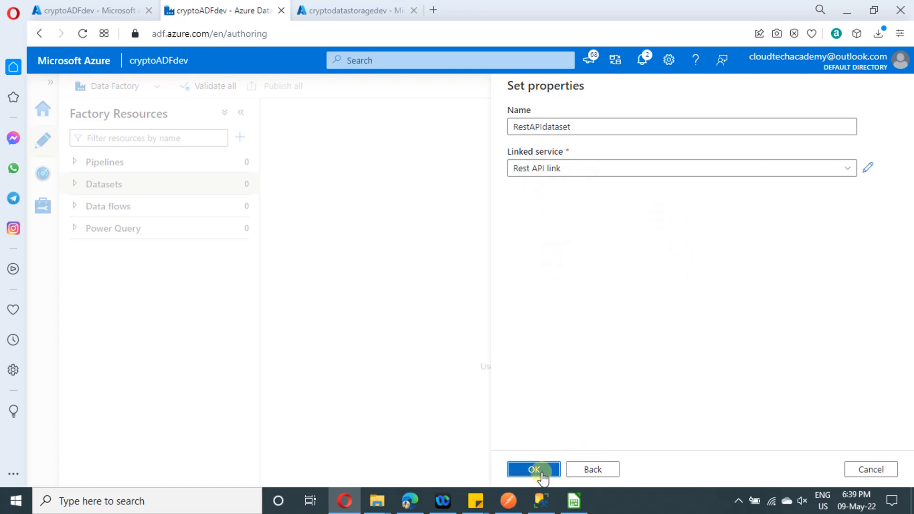
left_click(534, 469)
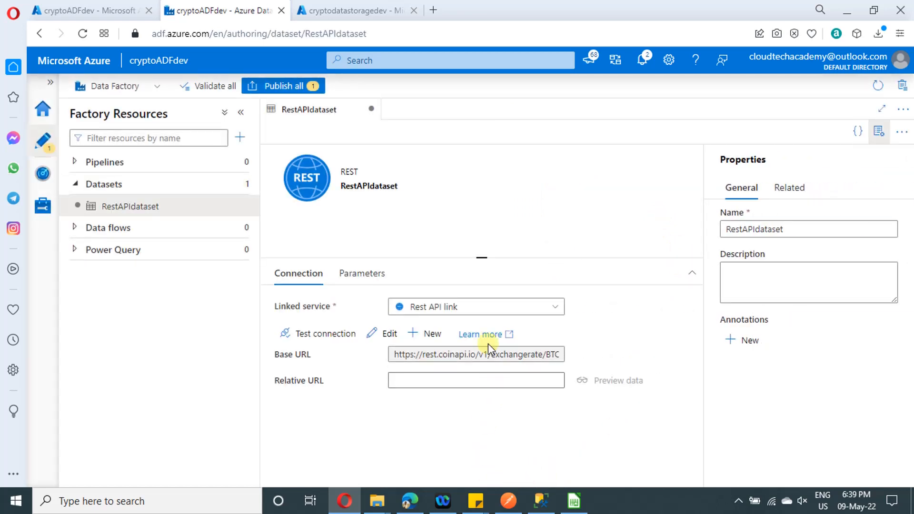
Copy the query string ?period_id=1DAY&time_start=2022-01-01T00:00:00&time_end=2022-03-31T00:00:00 from Postman's request URL into RestAPIdataset's relative URL, and hide the dataset's properties
left_click(440, 379)
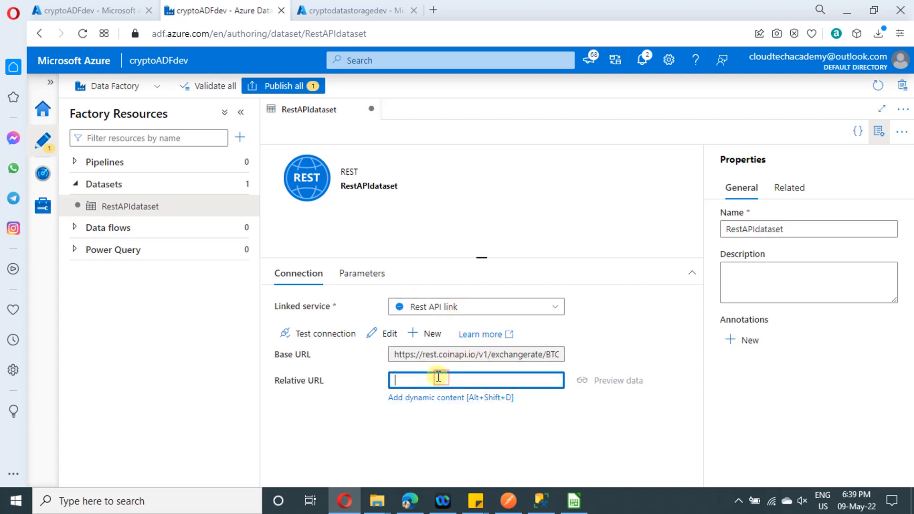
left_click(509, 499)
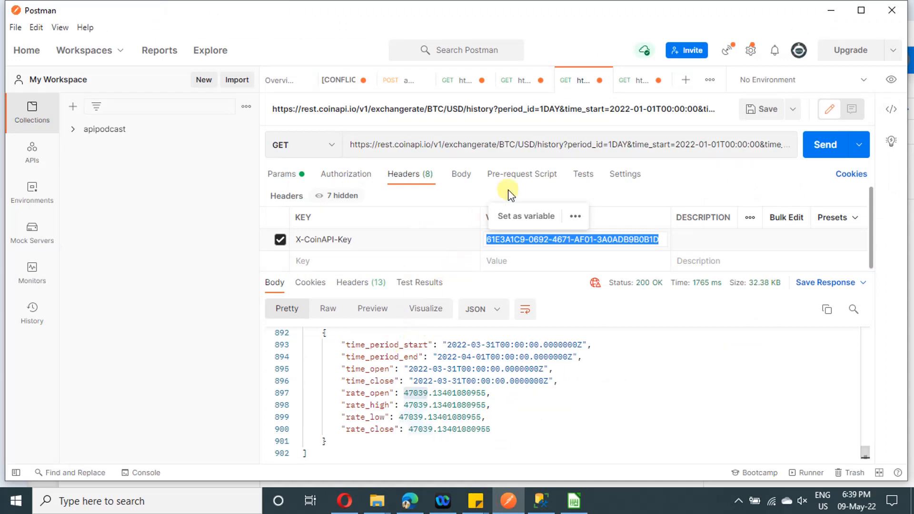
double_click(589, 148)
left_click(536, 158)
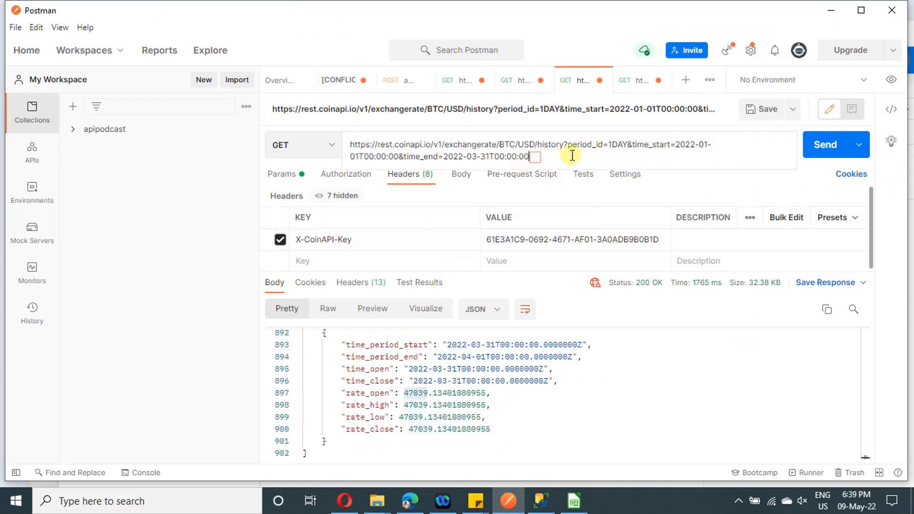
left_click_drag(566, 144, 585, 204)
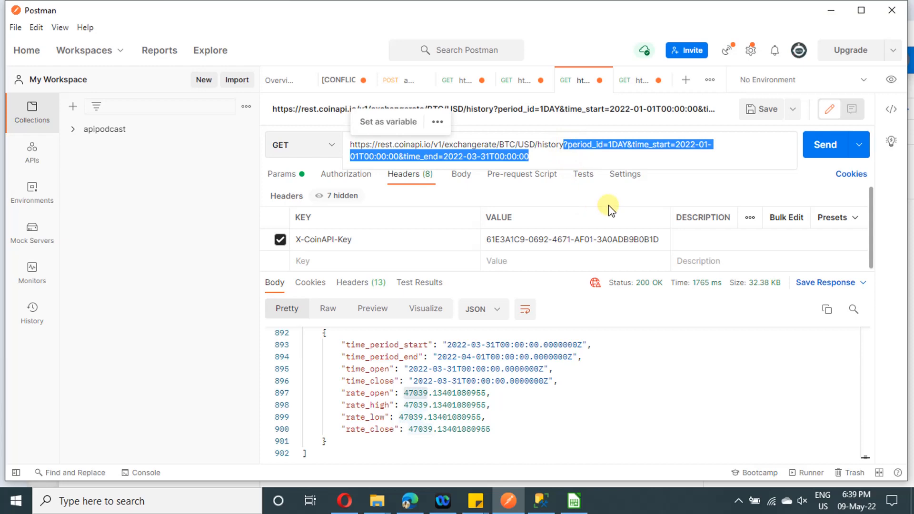
left_click(344, 501)
left_click(436, 381)
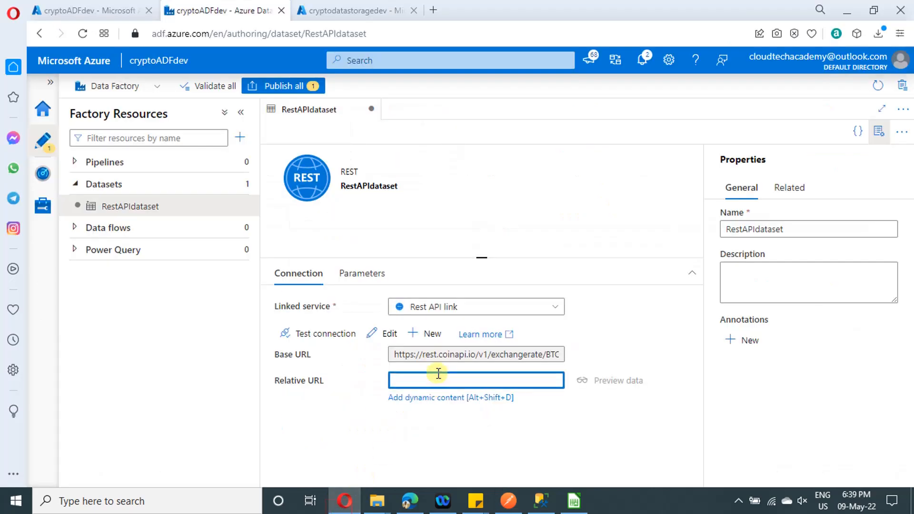
key("ctrl+v")
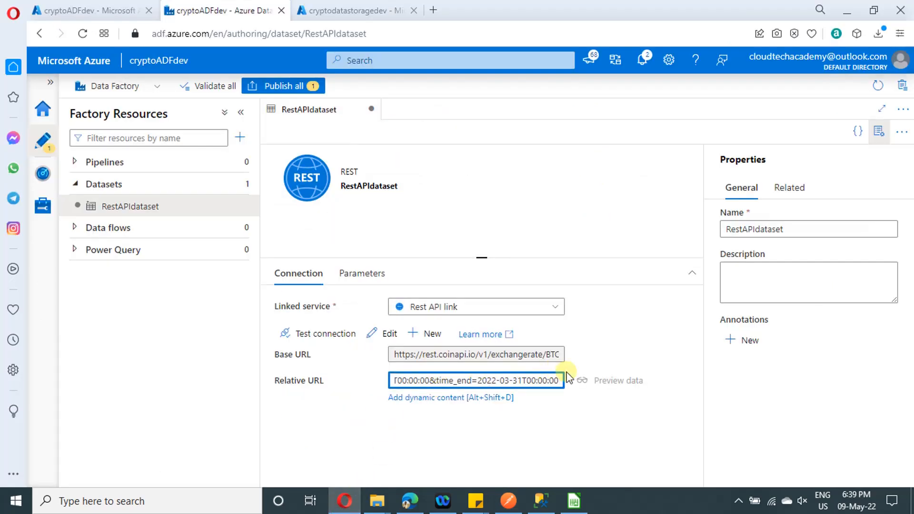
left_click(613, 424)
left_click(879, 134)
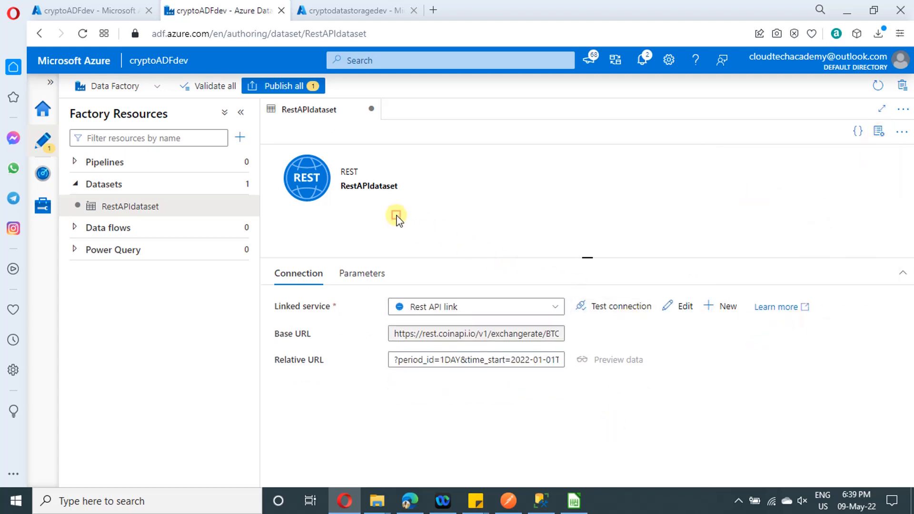
Start another new dataset with Azure Blob Storage as its data store and DelimitedText as its format
left_click(237, 184)
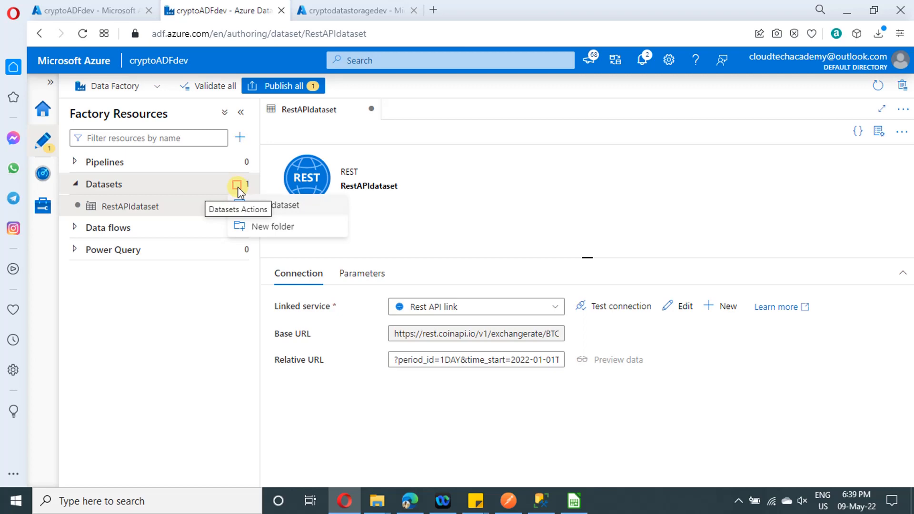
left_click(276, 209)
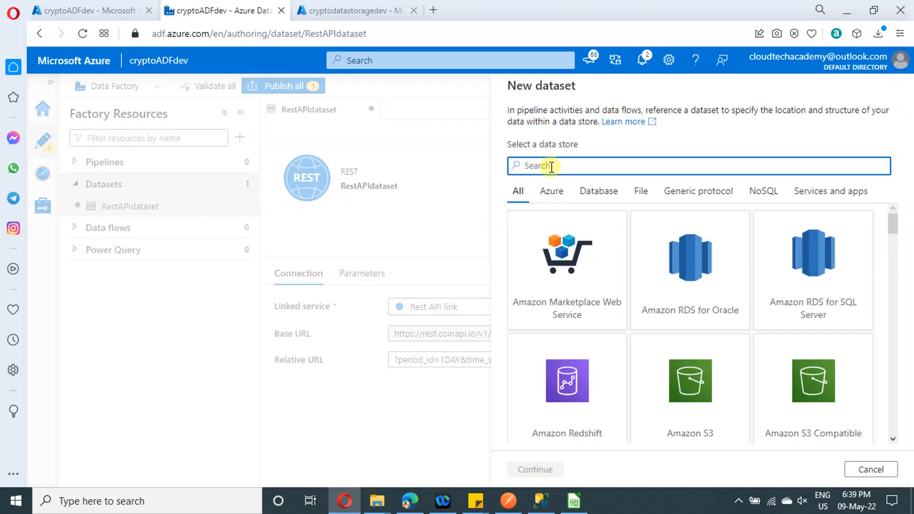
type("blo")
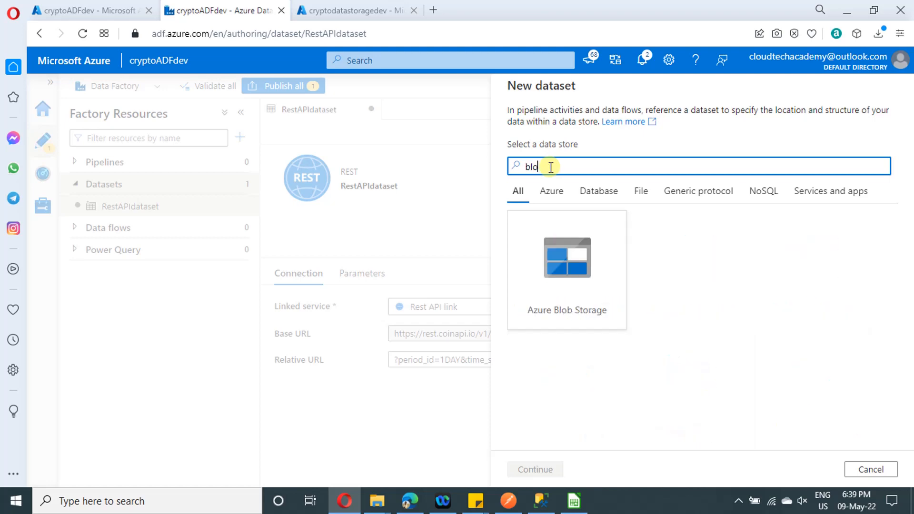
left_click(569, 288)
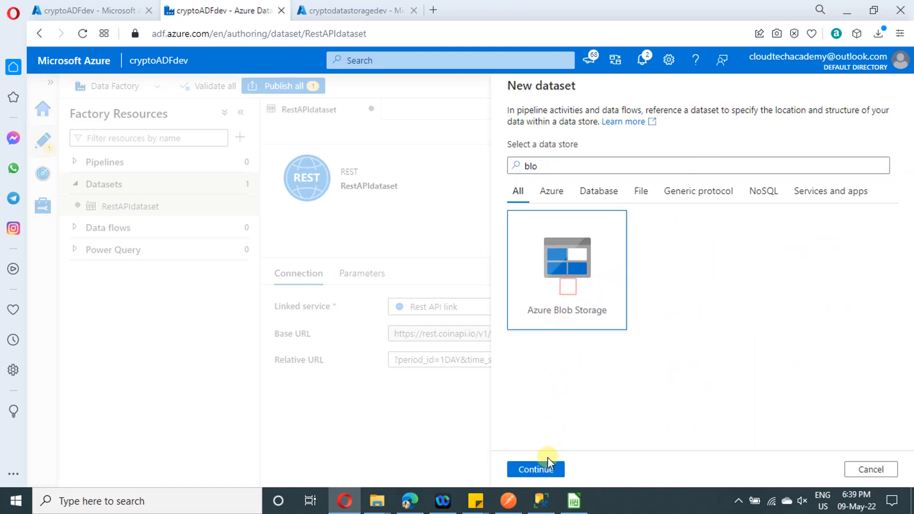
left_click(536, 468)
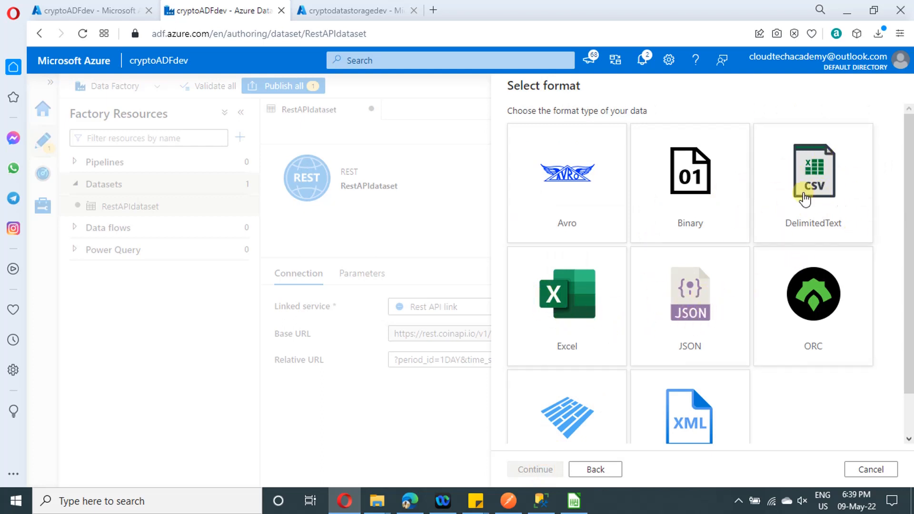
left_click(822, 200)
left_click(532, 469)
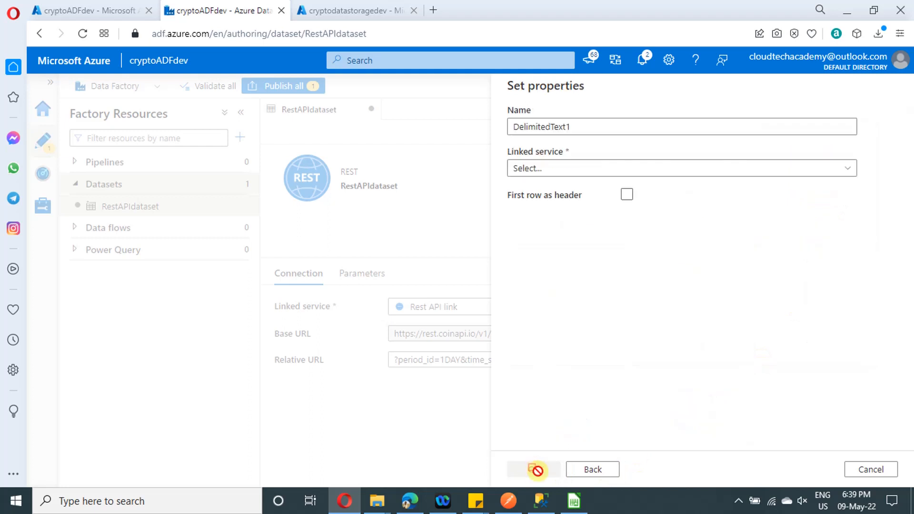
Name the delimited text dataset BlobDataset and assign the Bloblink linked service
left_click_drag(577, 126, 509, 128)
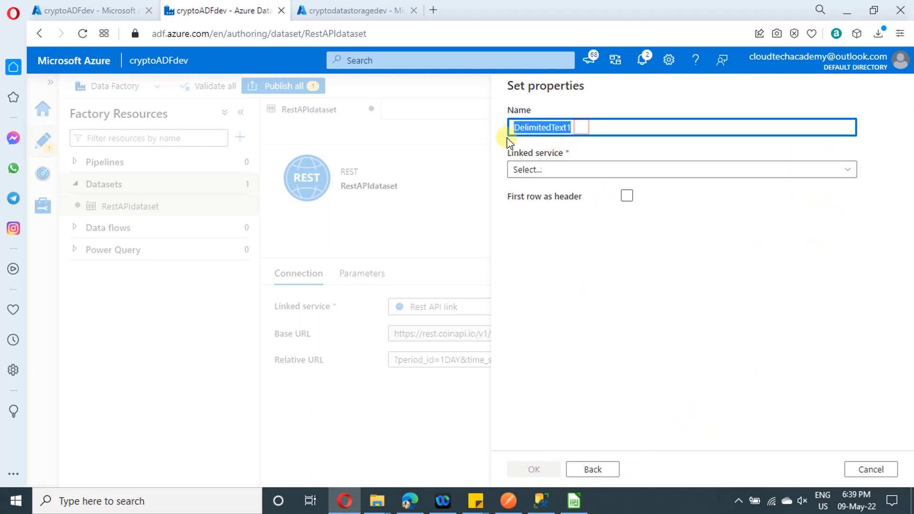
type("BlobDataset")
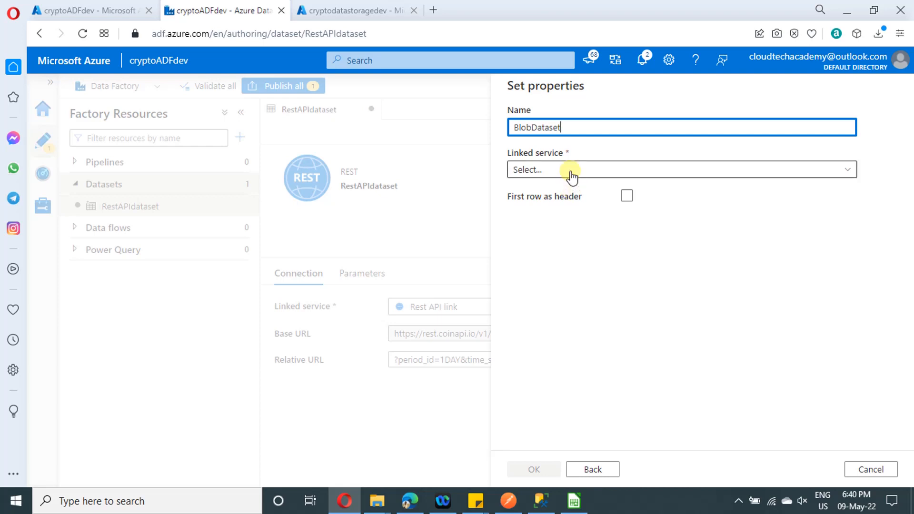
left_click(571, 170)
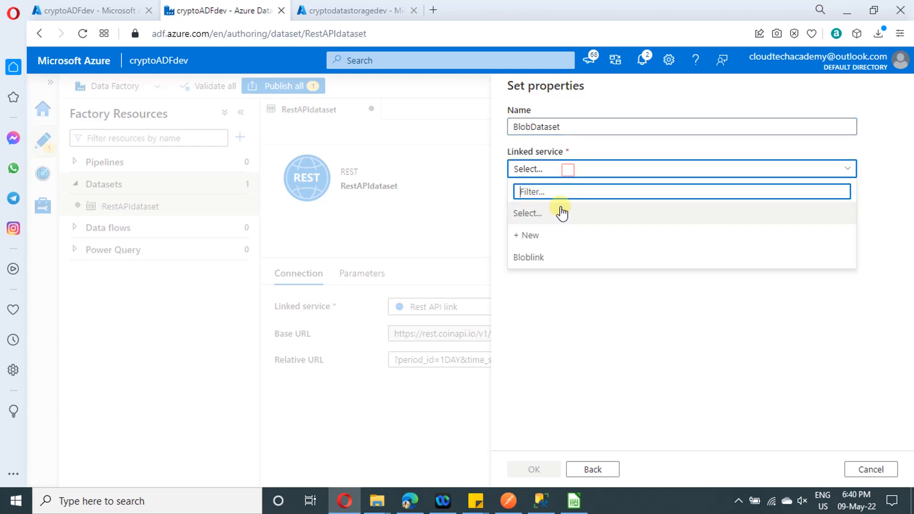
left_click(543, 260)
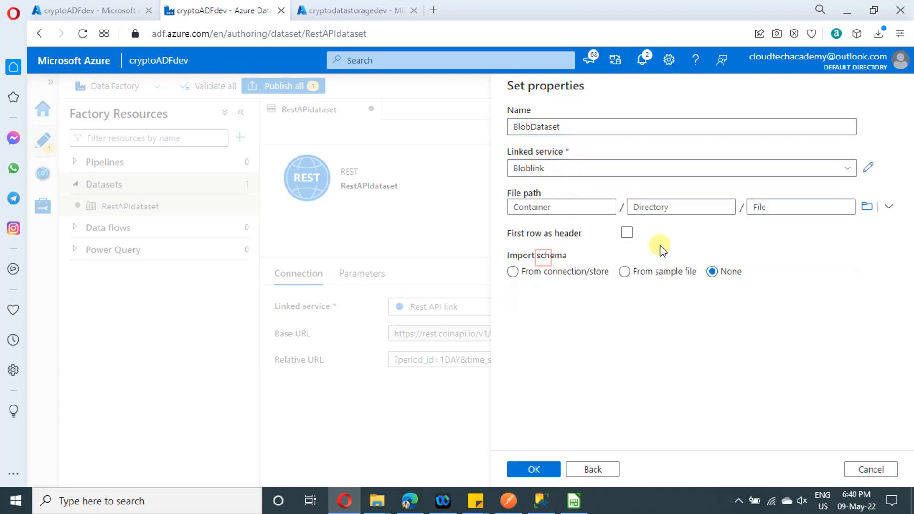
Set BlobDataset's file path to the output container and enable First row as header
left_click(867, 215)
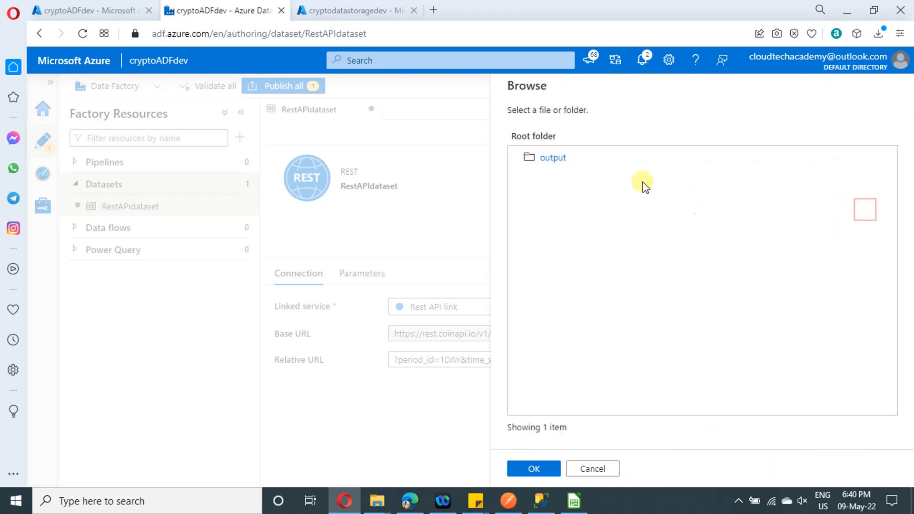
left_click(552, 159)
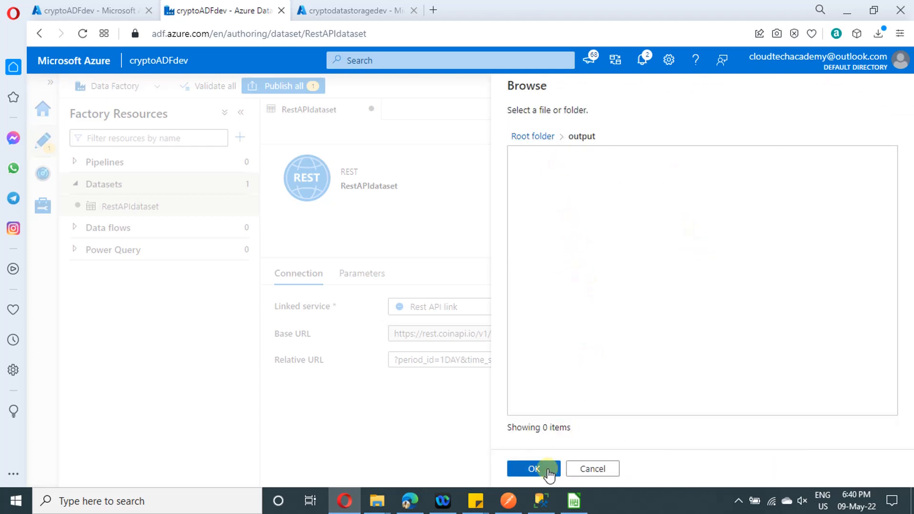
left_click(534, 468)
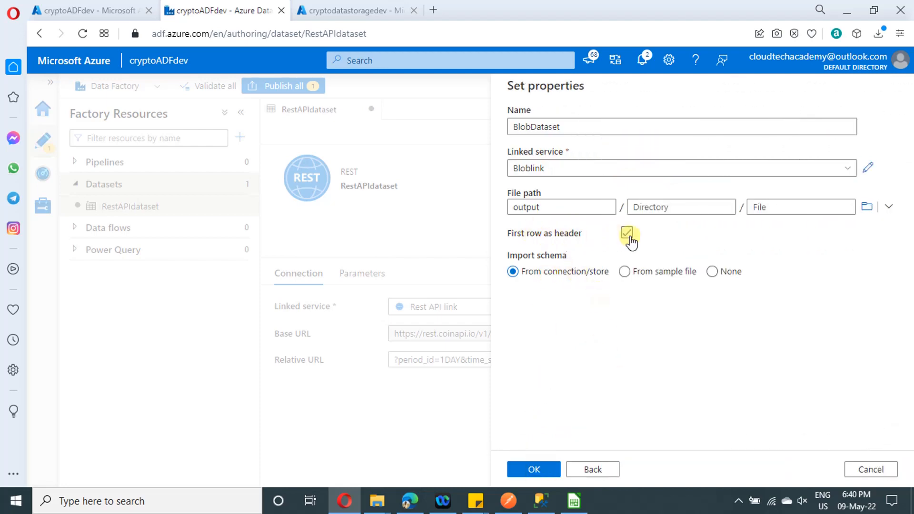
Check the header row of Bitcoin_UTC.csv in LibreOffice Calc, from the Currency column back to the first column, and return to the dataset properties
left_click(575, 502)
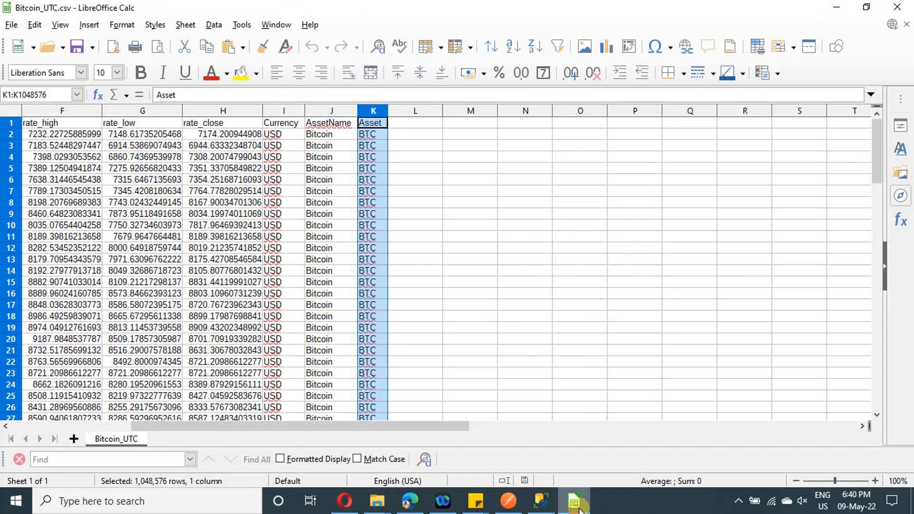
left_click(289, 125)
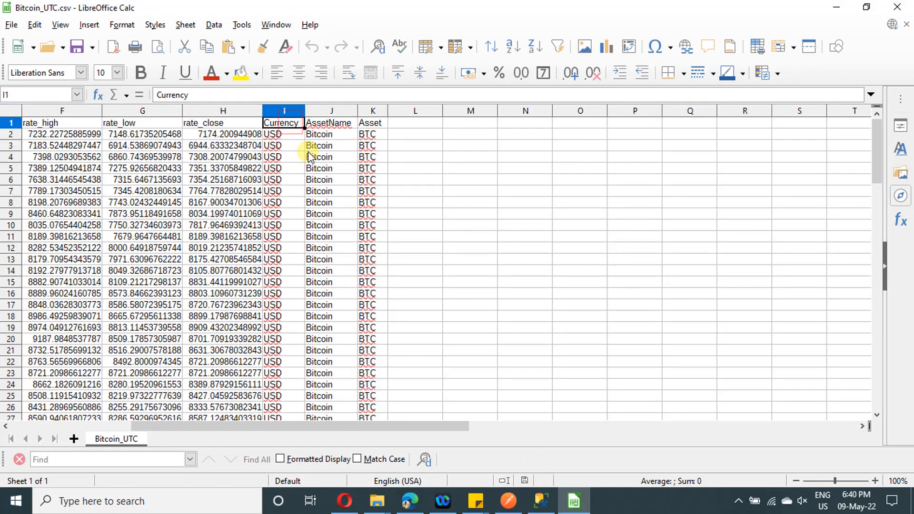
key("ctrl+Home")
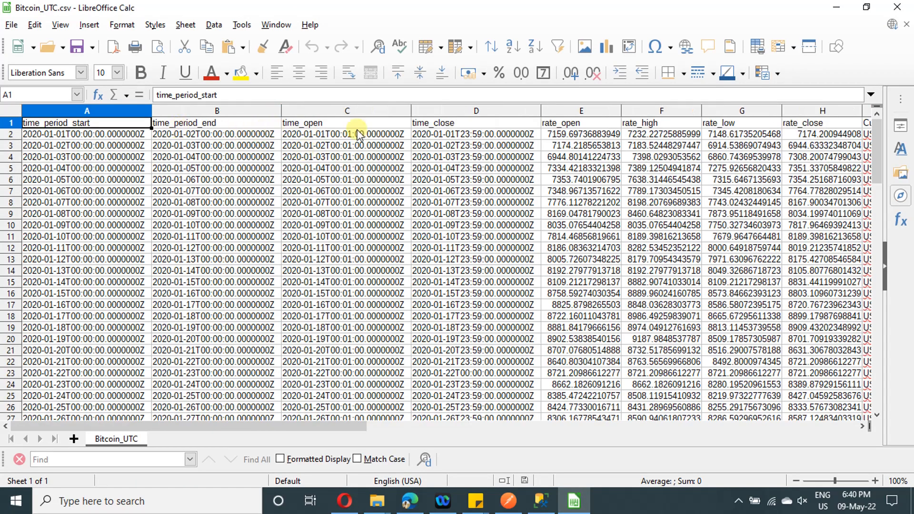
left_click(837, 7)
Set BlobDataset's schema import to None, keeping First row as header enabled, and create the dataset
left_click(627, 232)
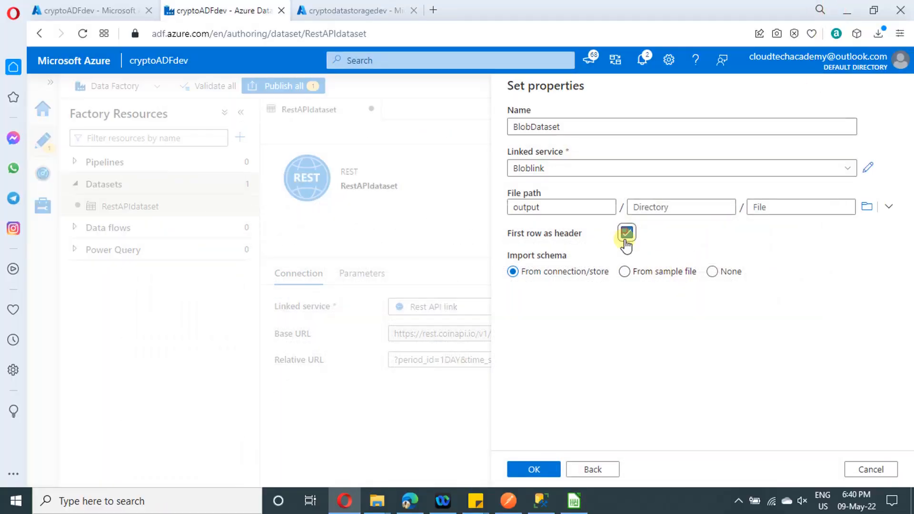
left_click(692, 276)
left_click(711, 273)
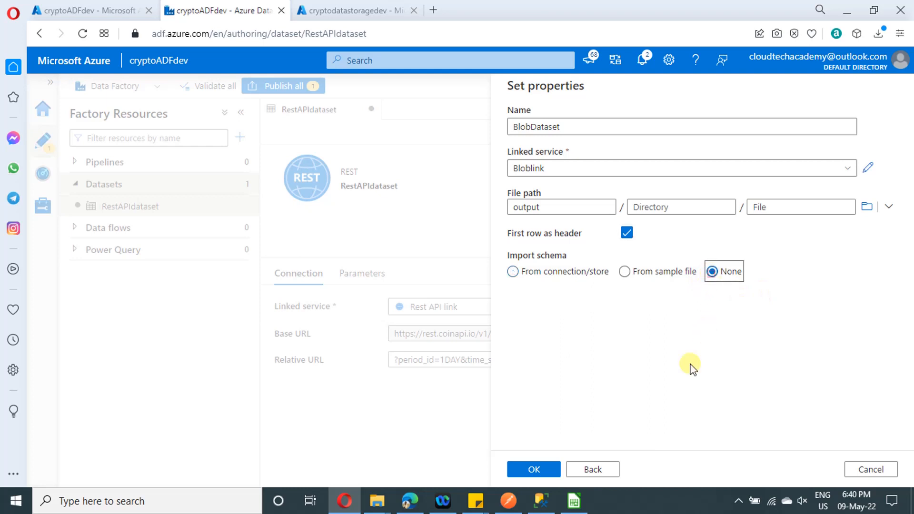
left_click(534, 470)
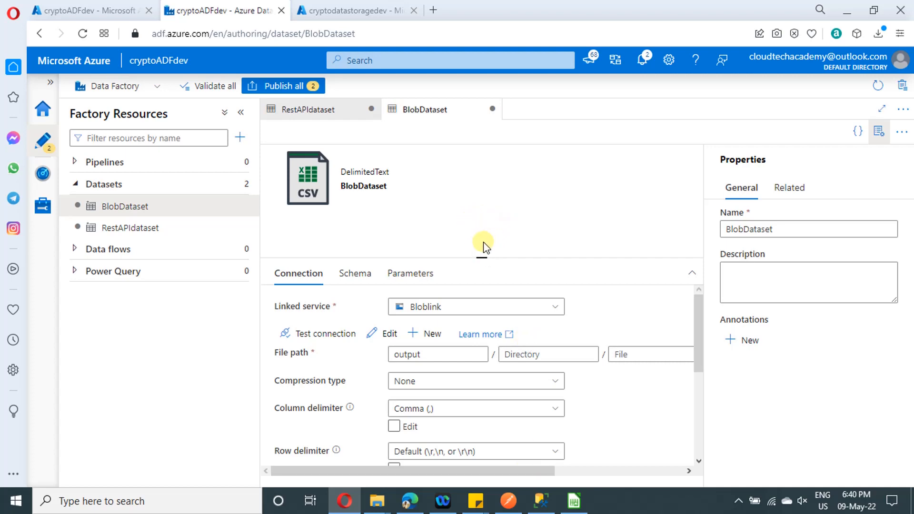
Set BlobDataset's file name to Crypto.csv with its properties hidden, and publish the pending RestAPIdataset and BlobDataset
left_click(627, 357)
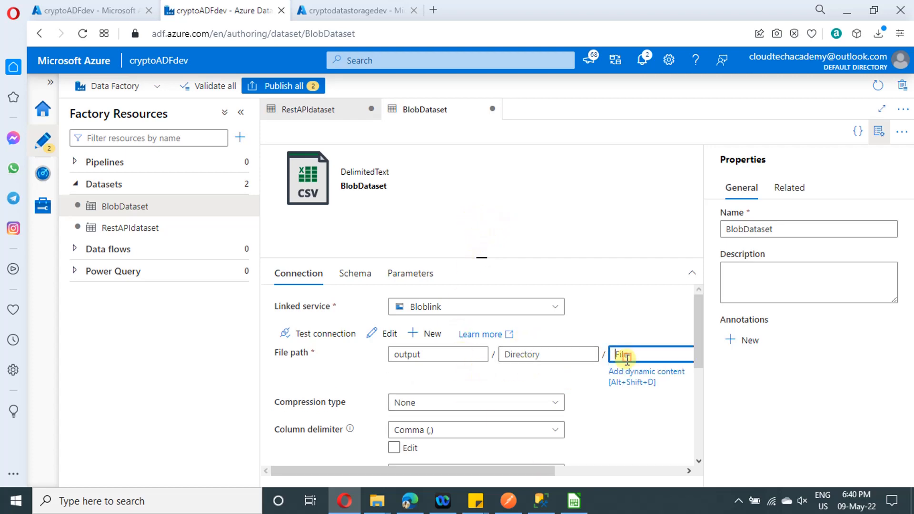
left_click(879, 134)
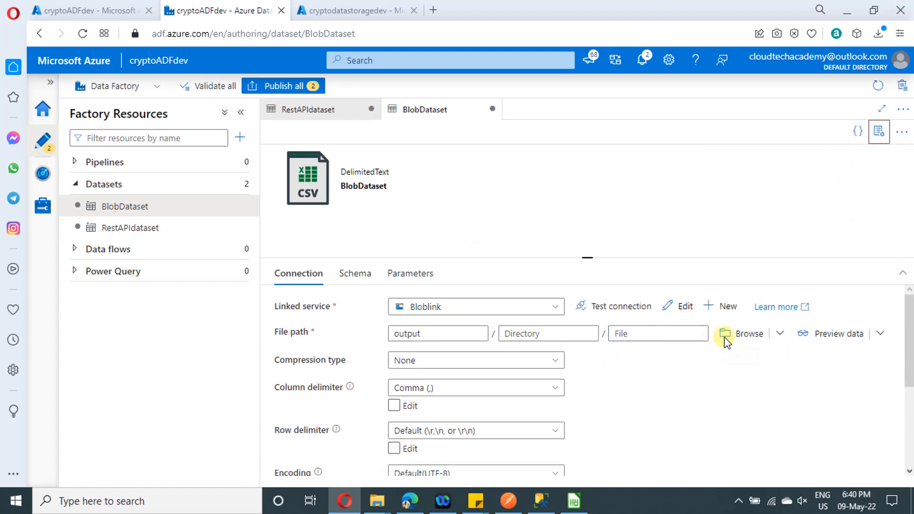
left_click(633, 334)
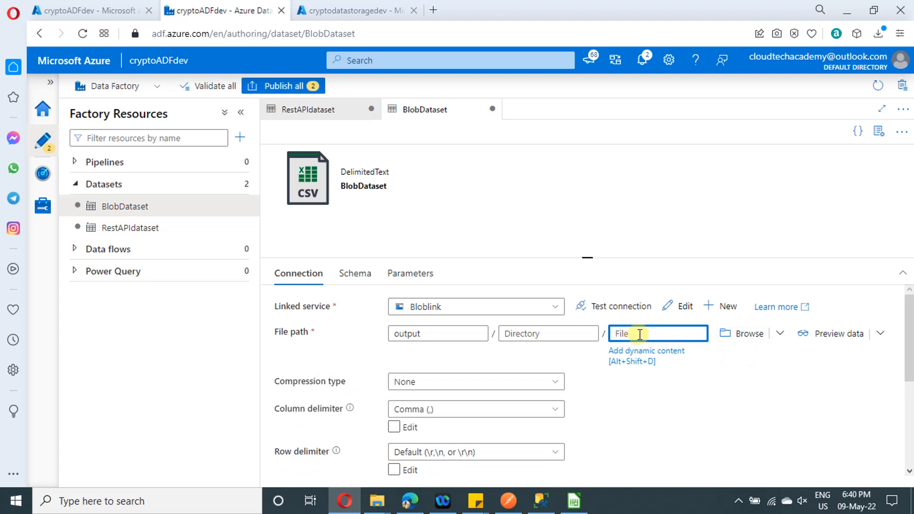
type("Crypto.csv")
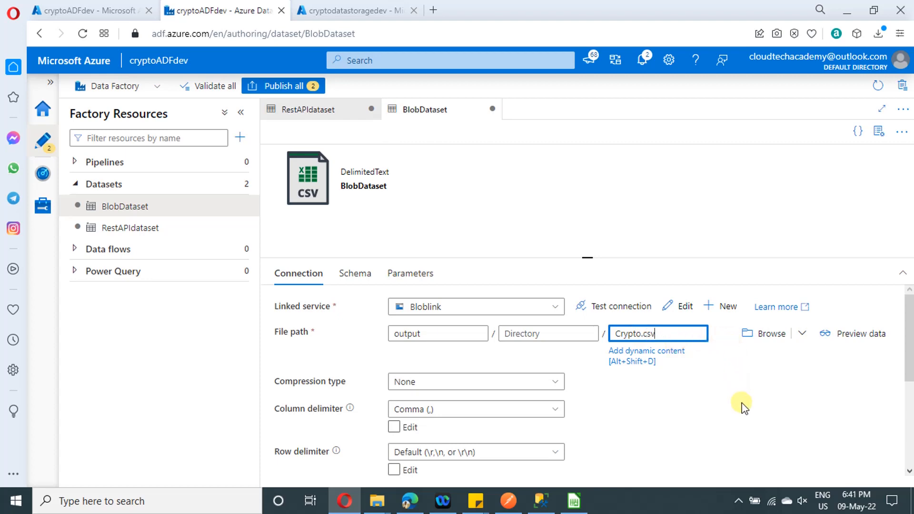
left_click(741, 402)
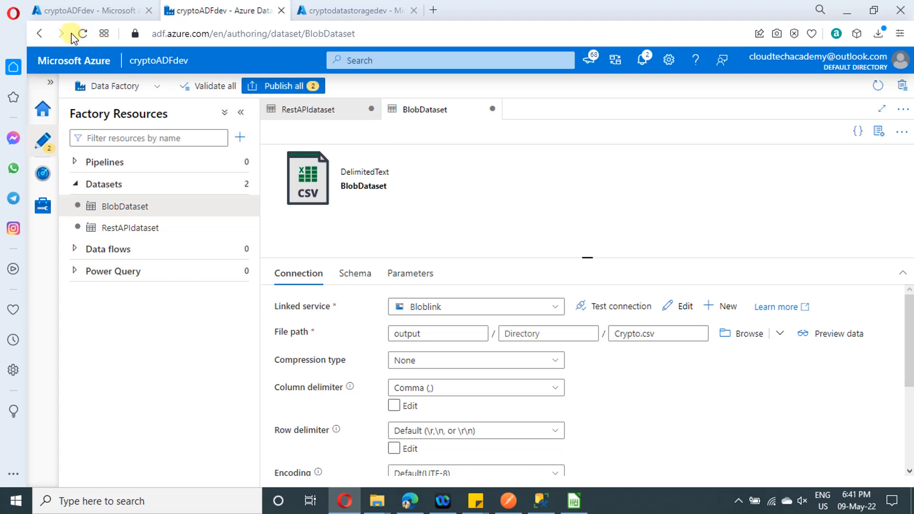
left_click(278, 86)
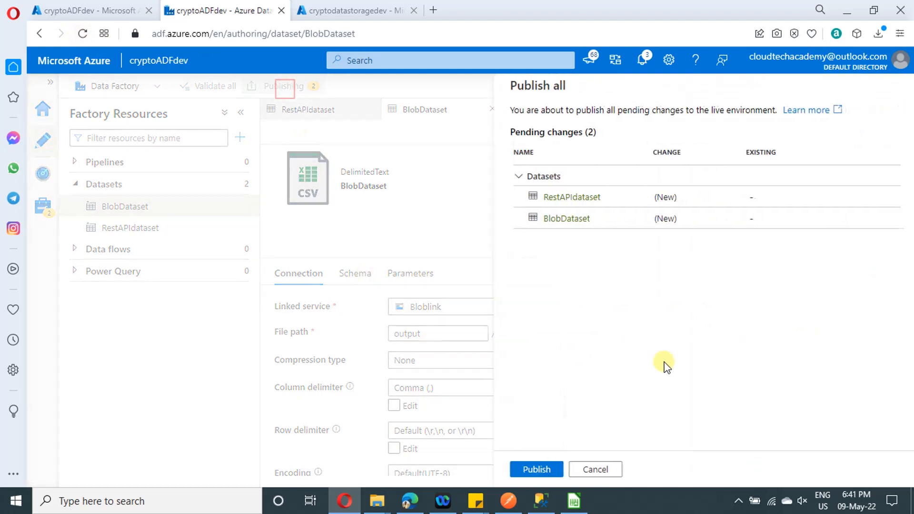
left_click(536, 469)
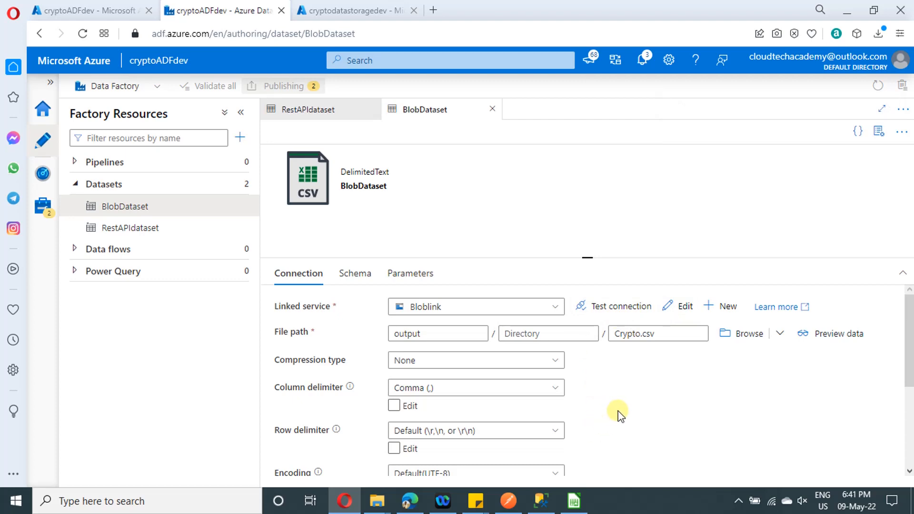
Create a new pipeline named CopyAPItoBlob and hide its properties
left_click(242, 162)
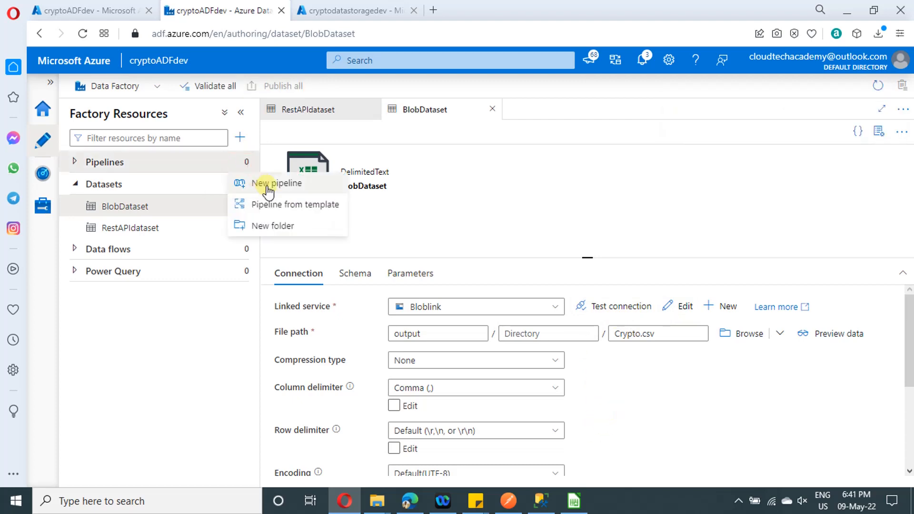
left_click(269, 183)
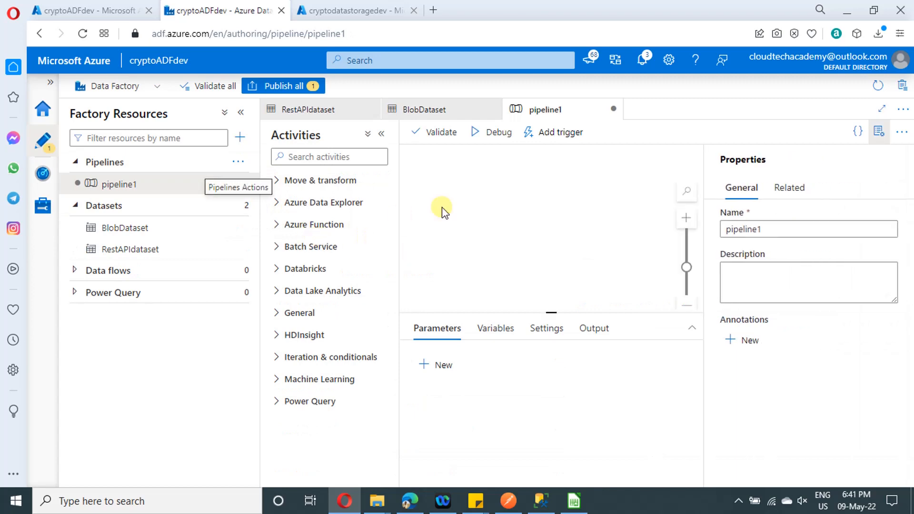
left_click_drag(774, 231, 702, 229)
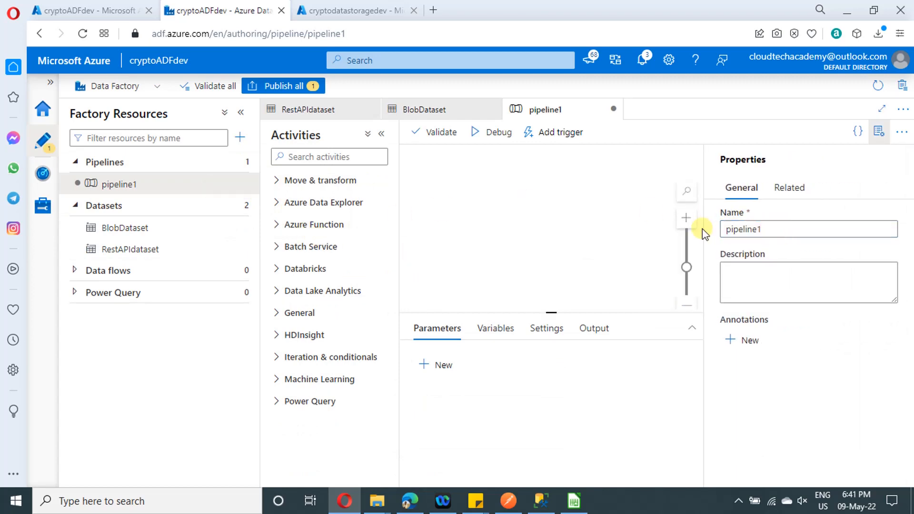
scroll(701, 229, "up", 3)
double_click(744, 230)
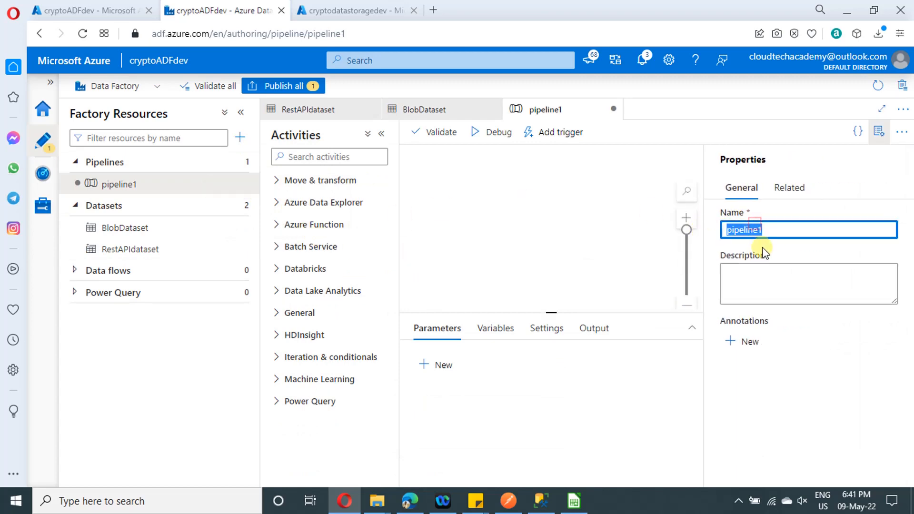
type("CopyAPItoBlob")
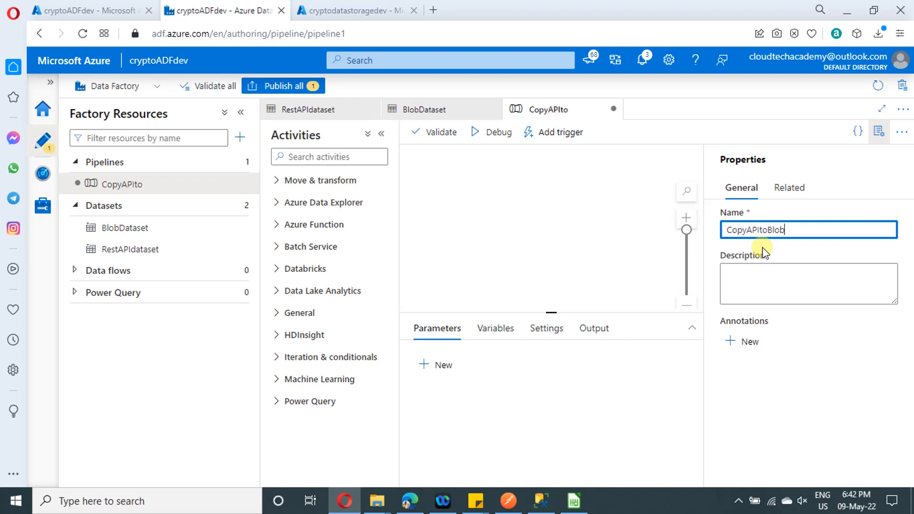
left_click(878, 132)
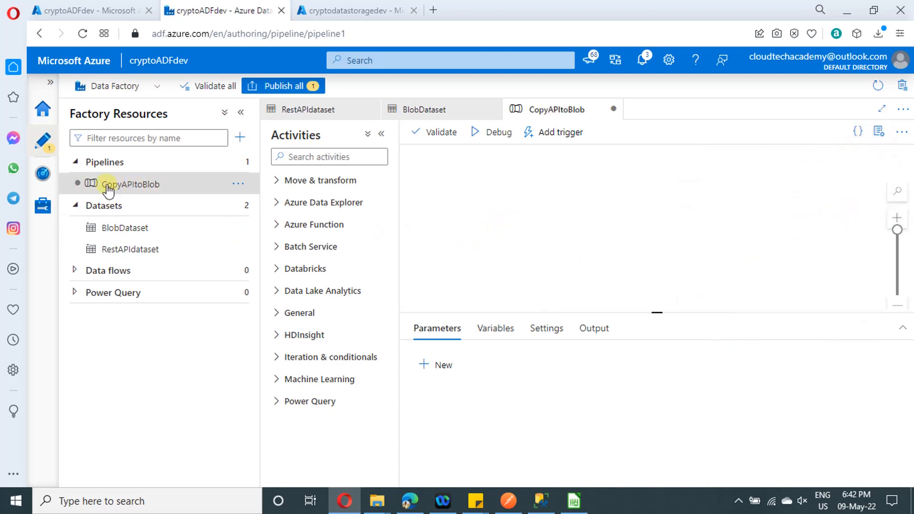
Add a Copy data activity to the CopyAPItoBlob canvas and review its general timeout, retry and security settings
left_click(276, 181)
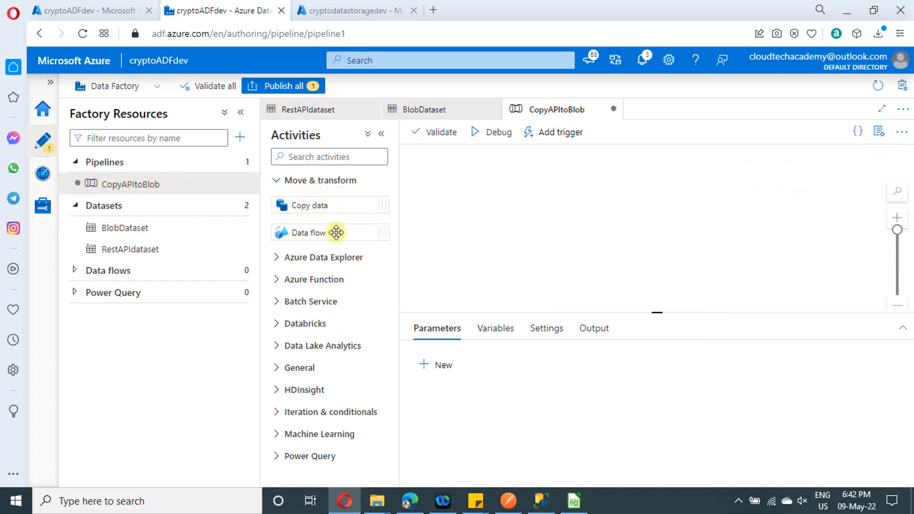
left_click_drag(309, 206, 547, 191)
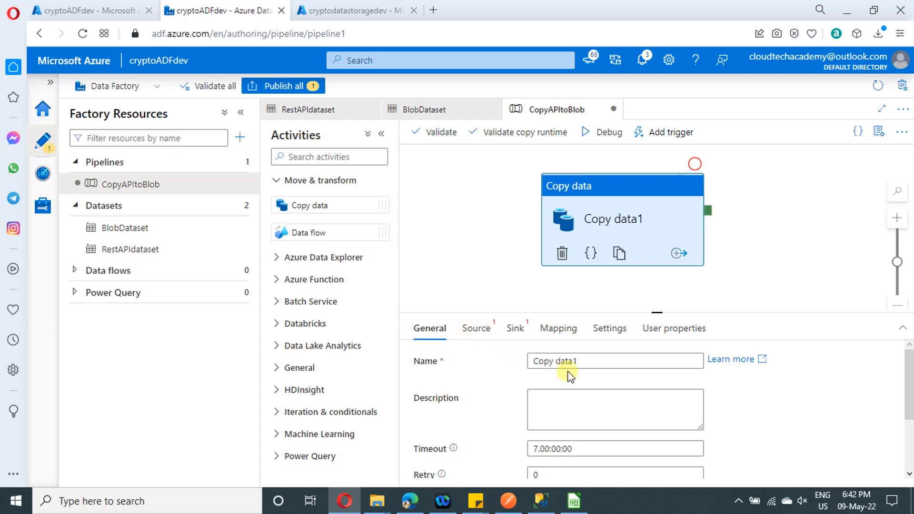
left_click(565, 406)
scroll(599, 400, "down", 2)
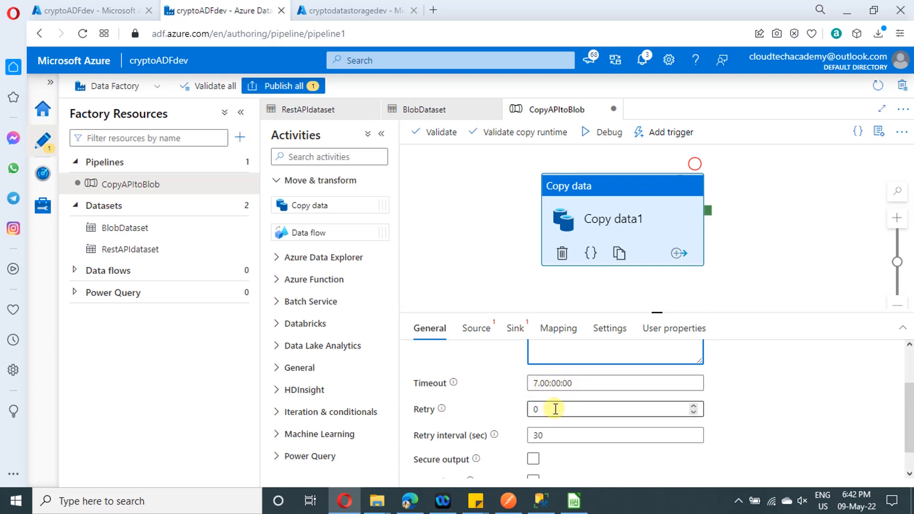
scroll(568, 408, "down", 1)
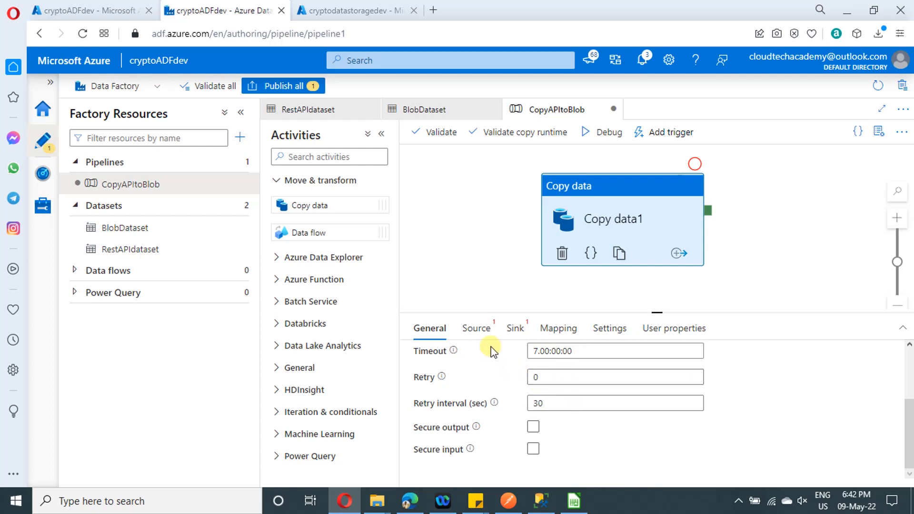
Assign RestAPIdataset as the copy activity's source dataset
left_click(480, 329)
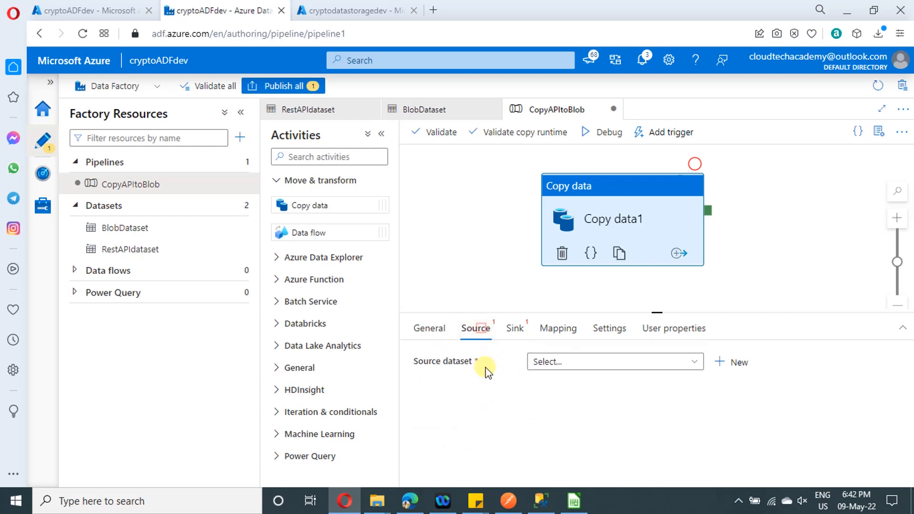
left_click(546, 363)
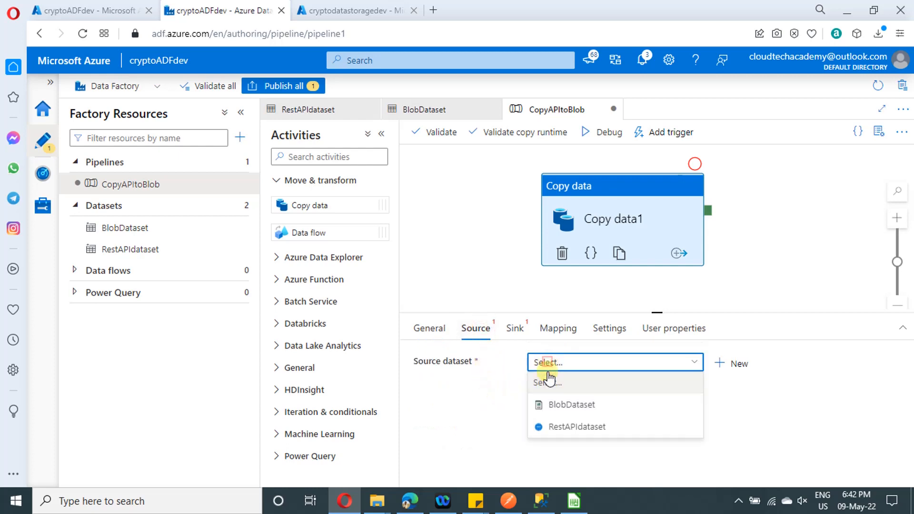
left_click(587, 431)
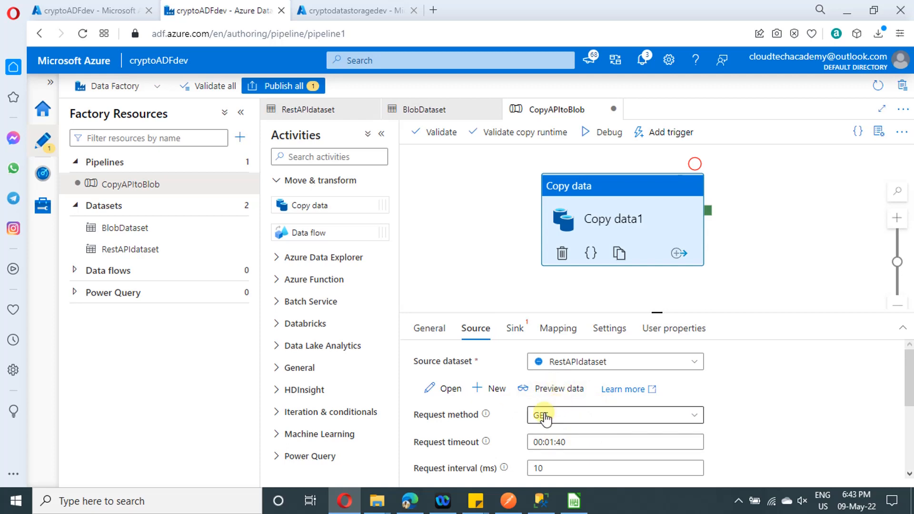
Preview the data returned by RestAPIdataset and review the source's request, additional header, pagination and additional column settings
left_click(551, 387)
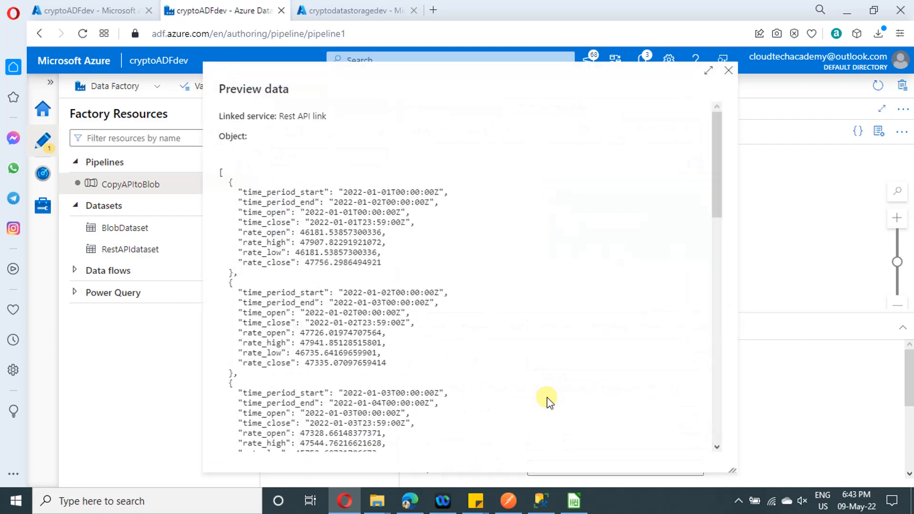
scroll(336, 204, "down", 9)
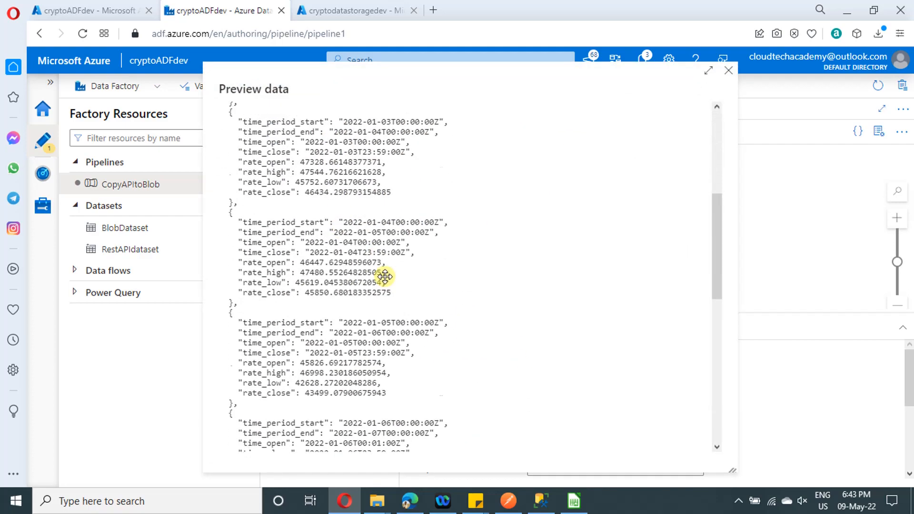
scroll(421, 306, "up", 9)
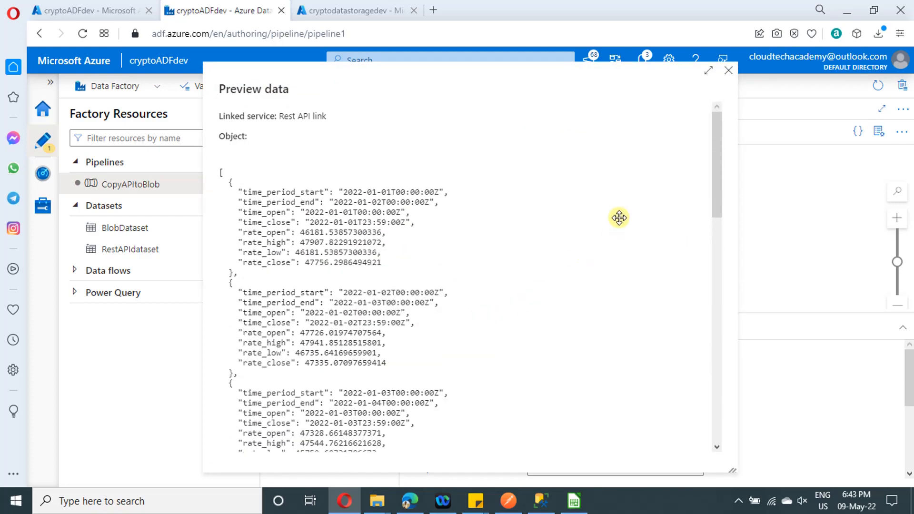
left_click(729, 71)
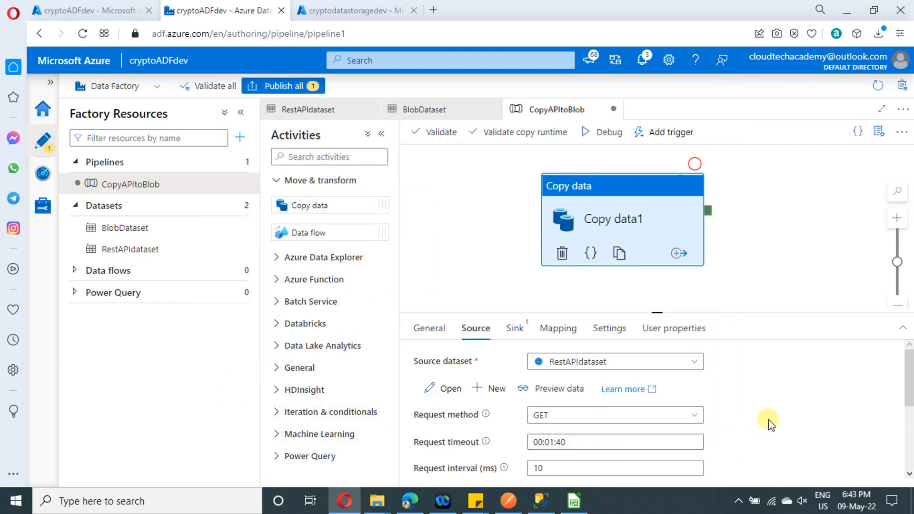
scroll(768, 419, "down", 2)
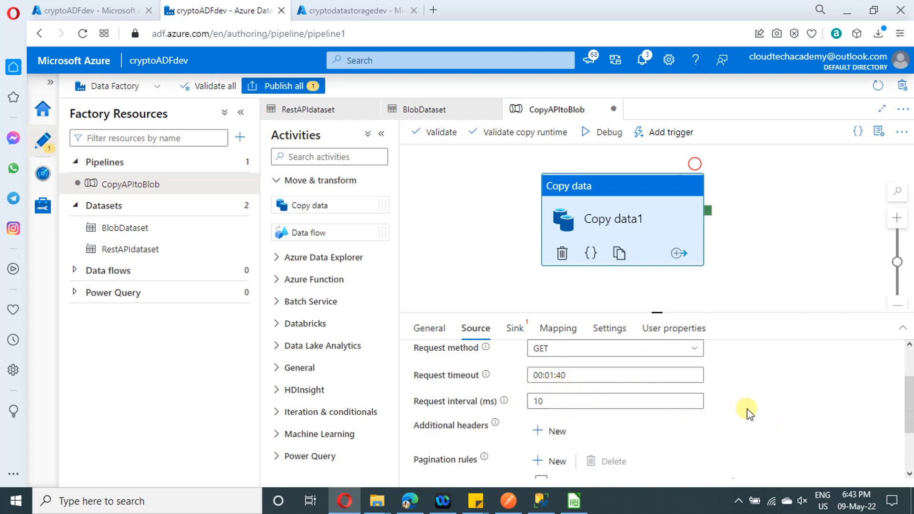
scroll(747, 408, "down", 2)
scroll(547, 419, "up", 2)
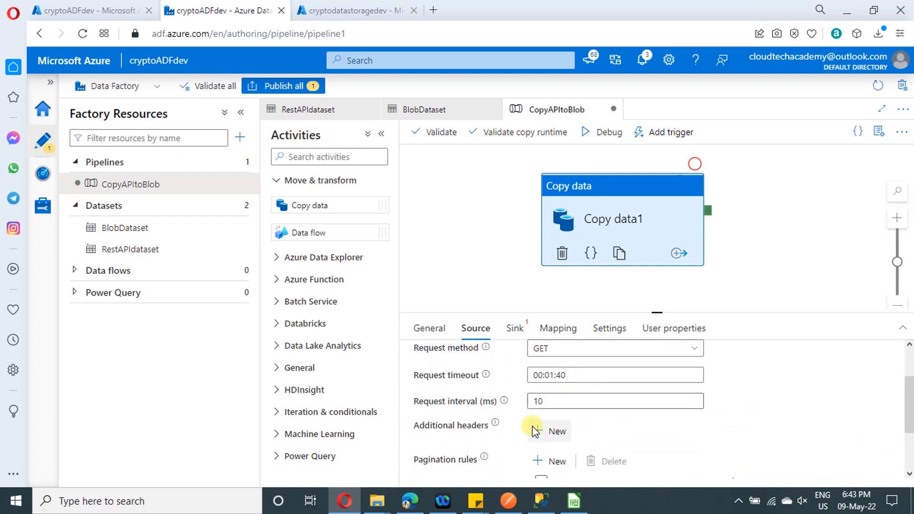
mouse_move(495, 430)
scroll(604, 429, "down", 3)
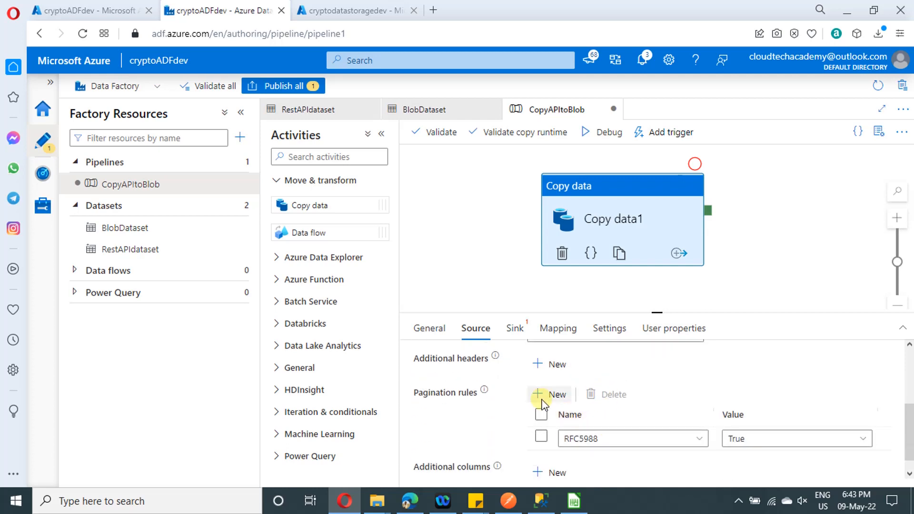
scroll(637, 395, "down", 1)
scroll(637, 394, "up", 3)
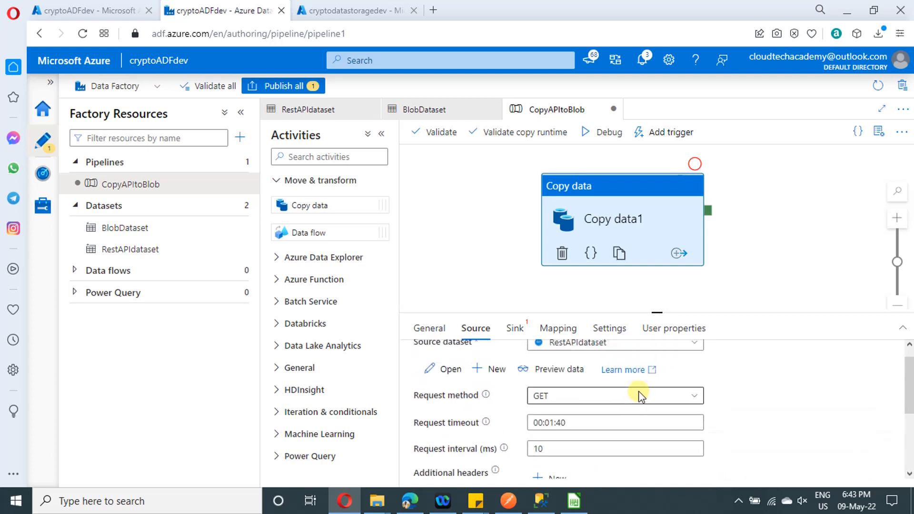
Assign BlobDataset as the copy activity's sink dataset and review its copy behavior and remaining sink settings
left_click(514, 328)
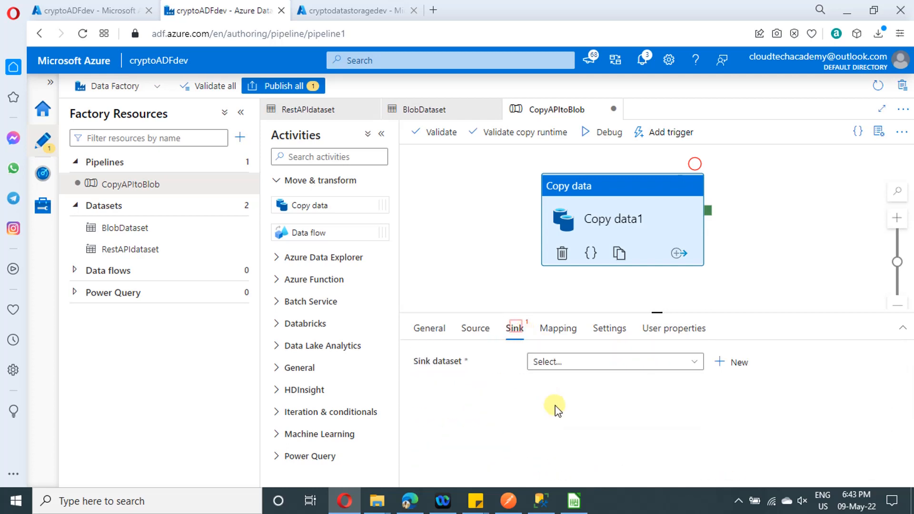
left_click(576, 363)
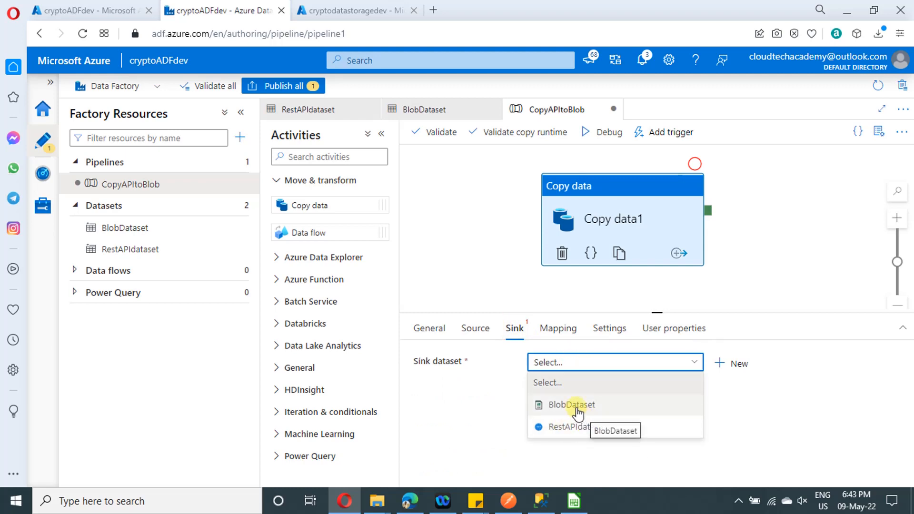
left_click(577, 406)
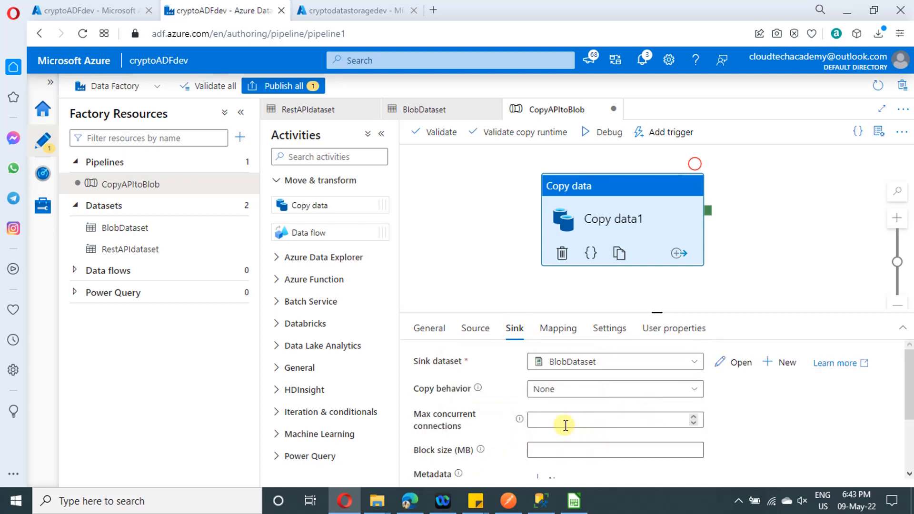
left_click(686, 390)
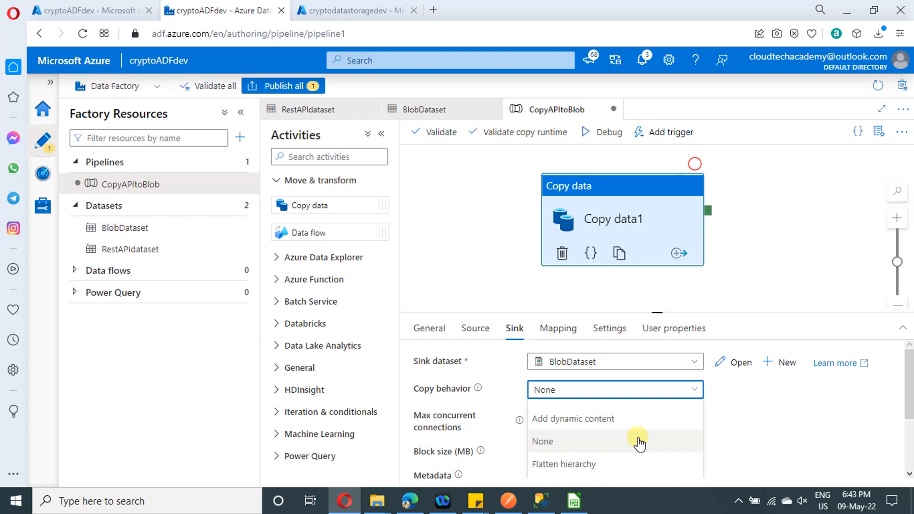
scroll(638, 440, "down", 3)
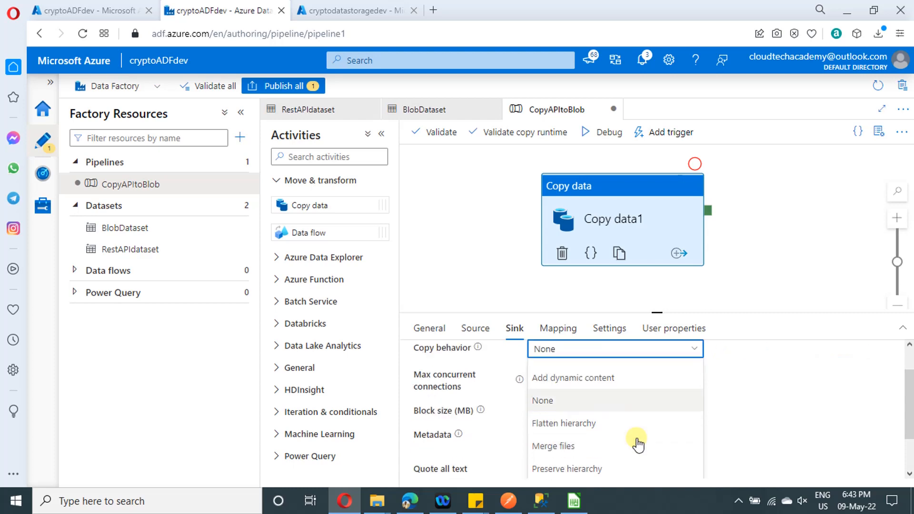
left_click(791, 401)
scroll(753, 431, "down", 1)
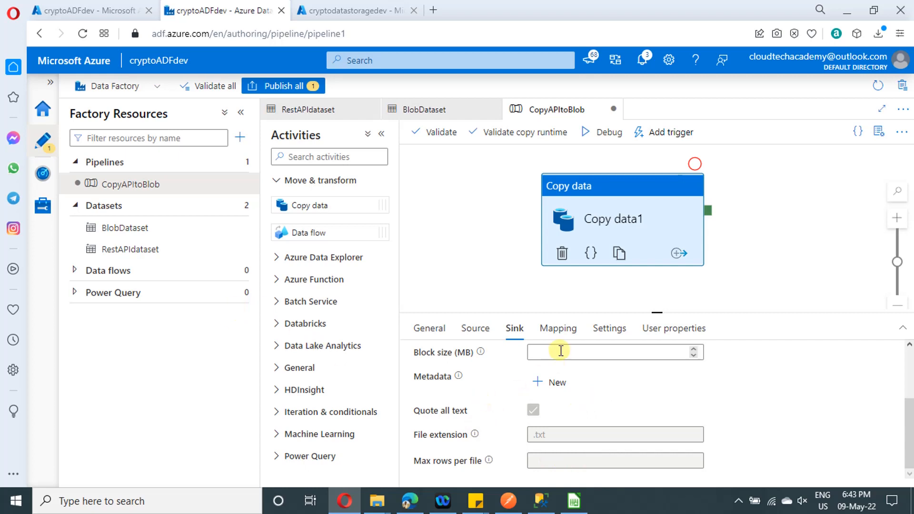
Import the schemas into the copy activity's mapping and review the mapped source columns
left_click(562, 333)
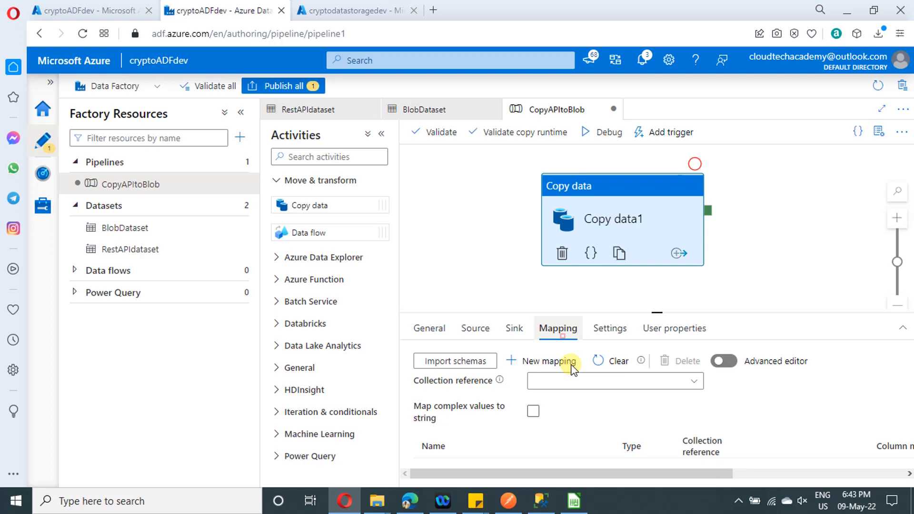
left_click(573, 368)
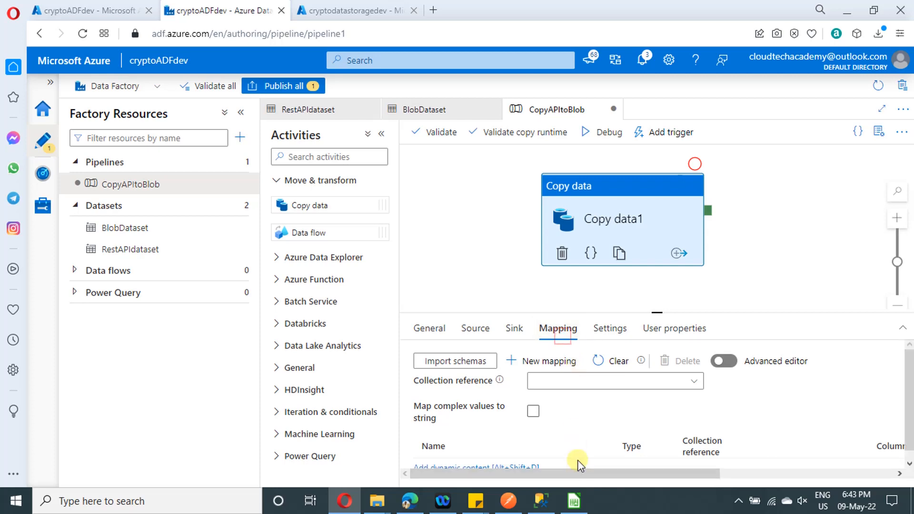
scroll(614, 416, "down", 1)
scroll(613, 417, "up", 1)
left_click(461, 361)
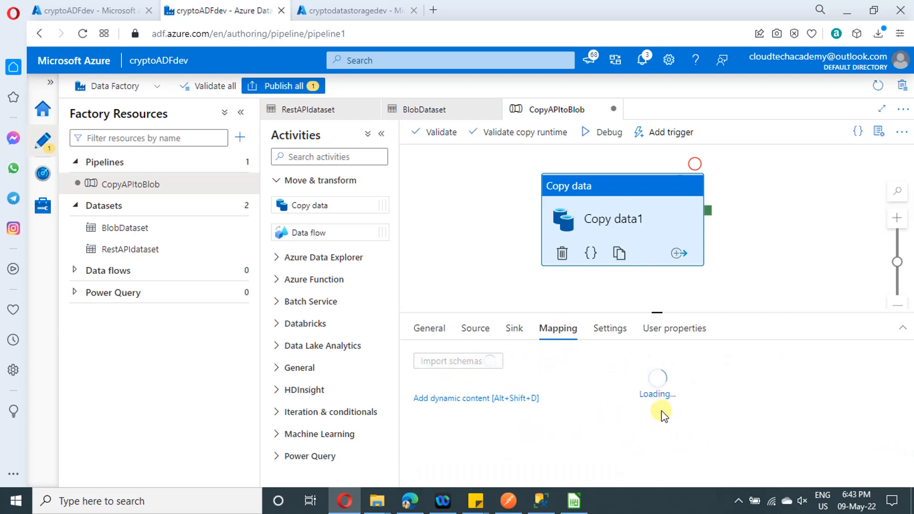
scroll(603, 431, "down", 2)
scroll(604, 431, "down", 3)
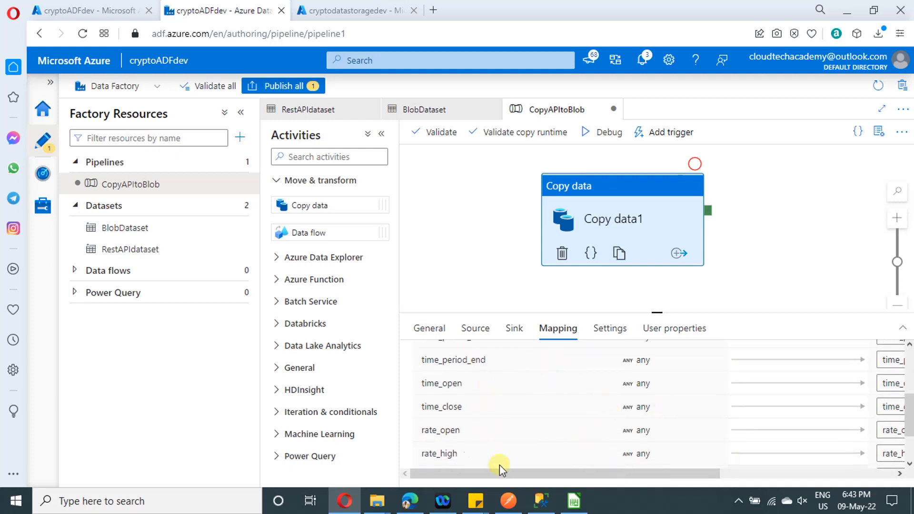
scroll(561, 416, "up", 2)
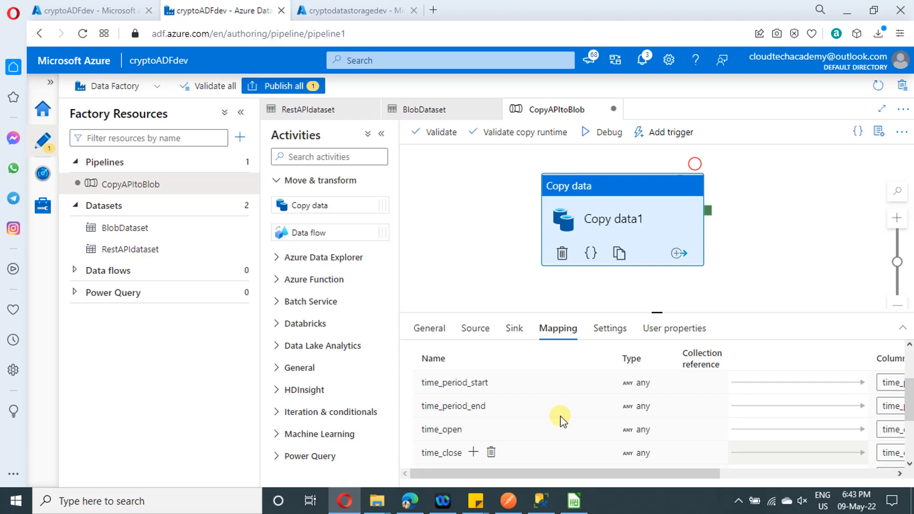
scroll(561, 416, "up", 1)
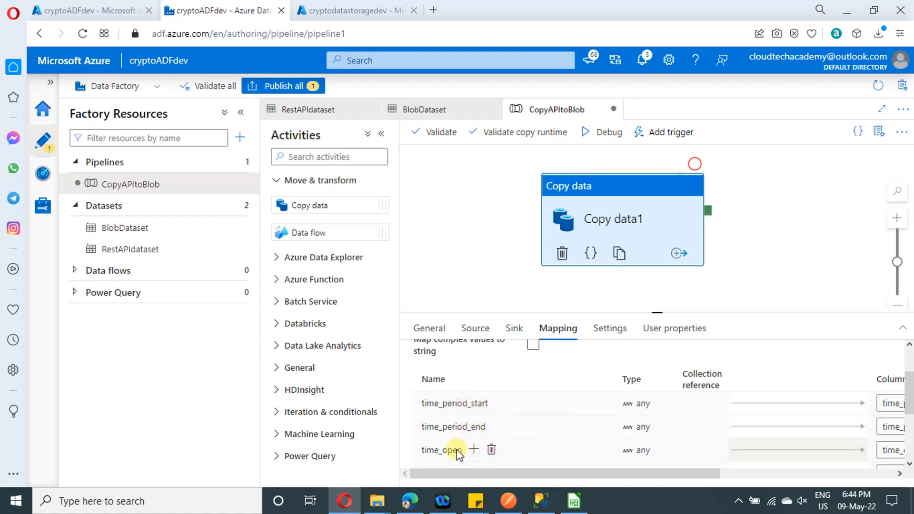
Switch to Bitcoin_UTC.csv in LibreOffice Calc, rename the time_open header in C1 as Exact_time_open, and return to Data Factory
left_click(575, 506)
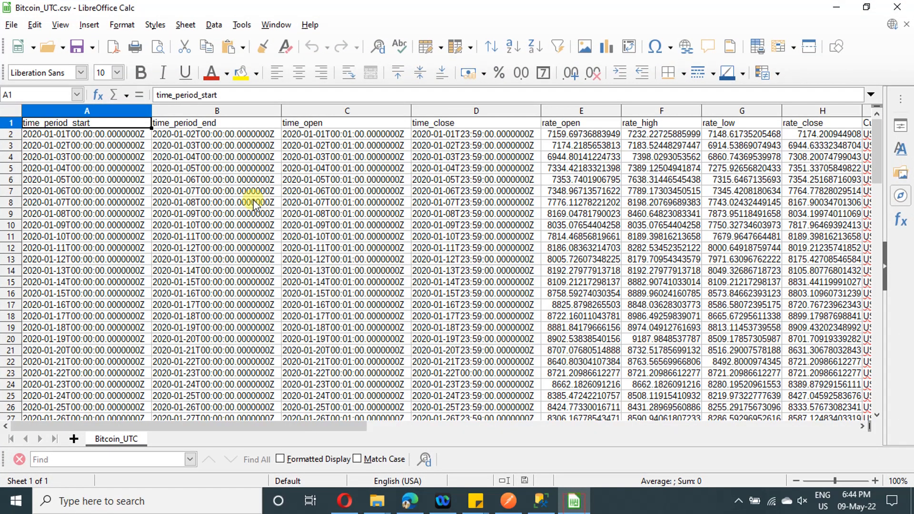
key("Right")
key("Right")
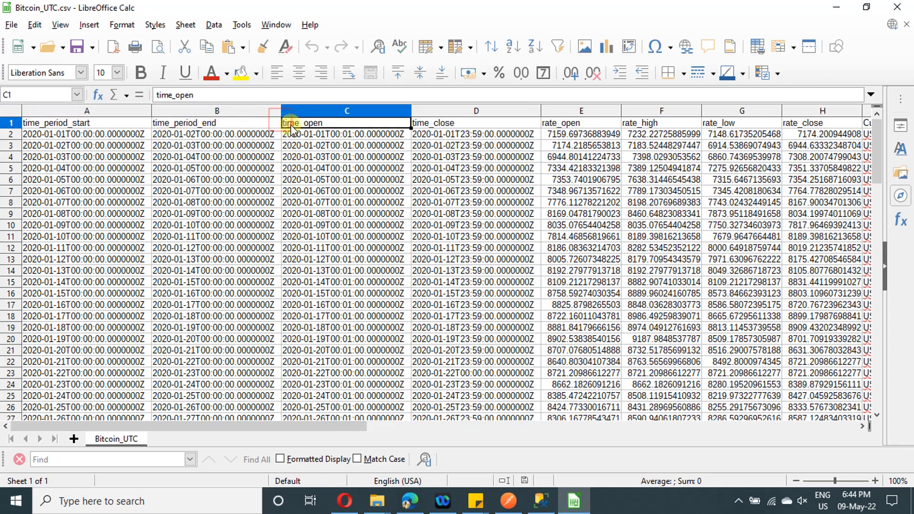
left_click(158, 96)
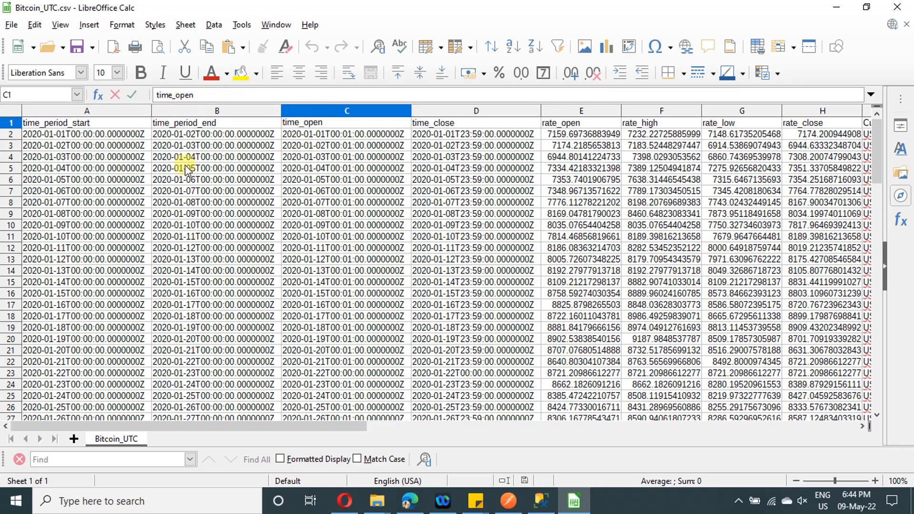
type("Exact")
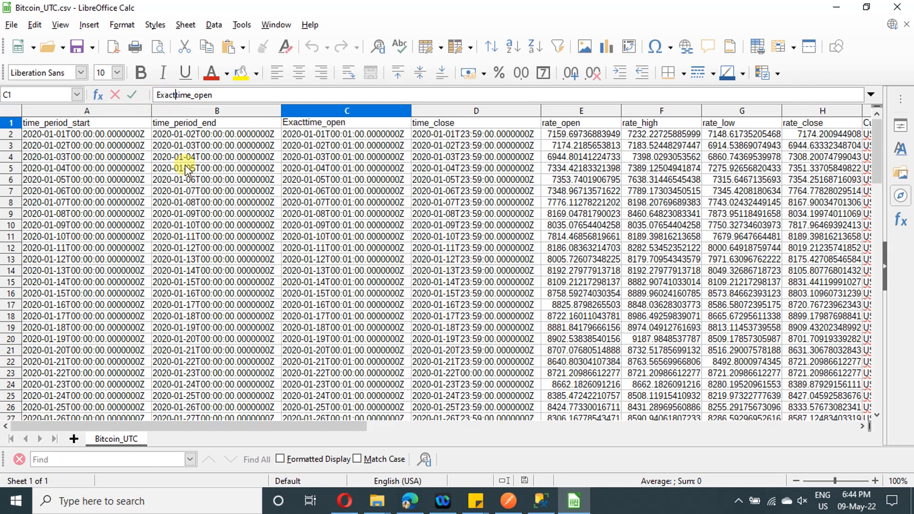
type("_")
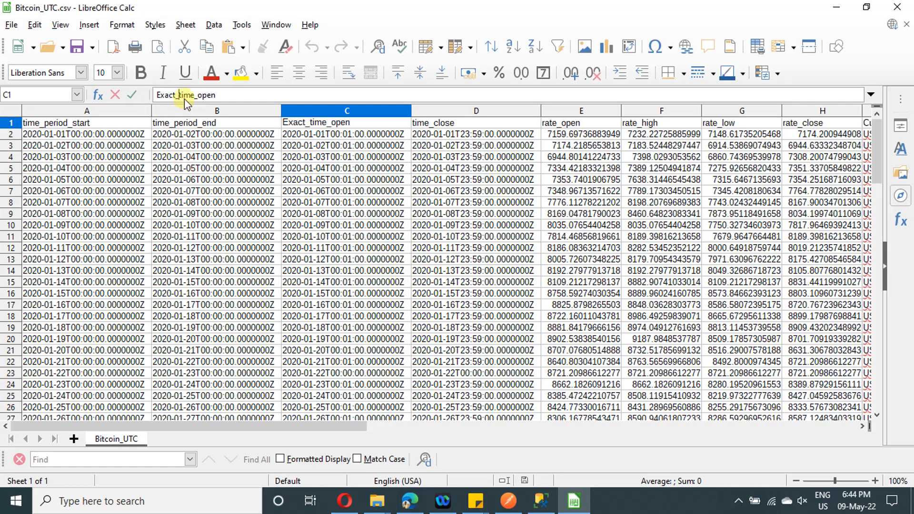
left_click_drag(179, 94, 157, 94)
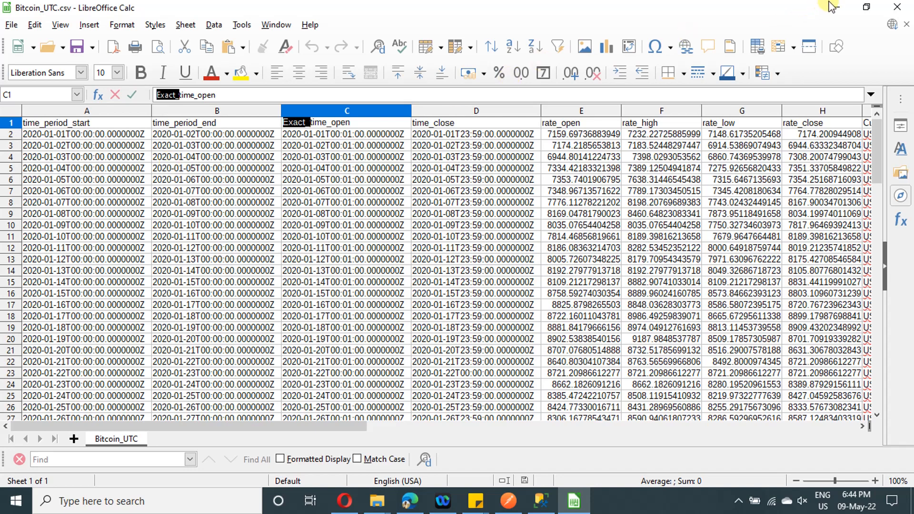
left_click(438, 113)
left_click(442, 122)
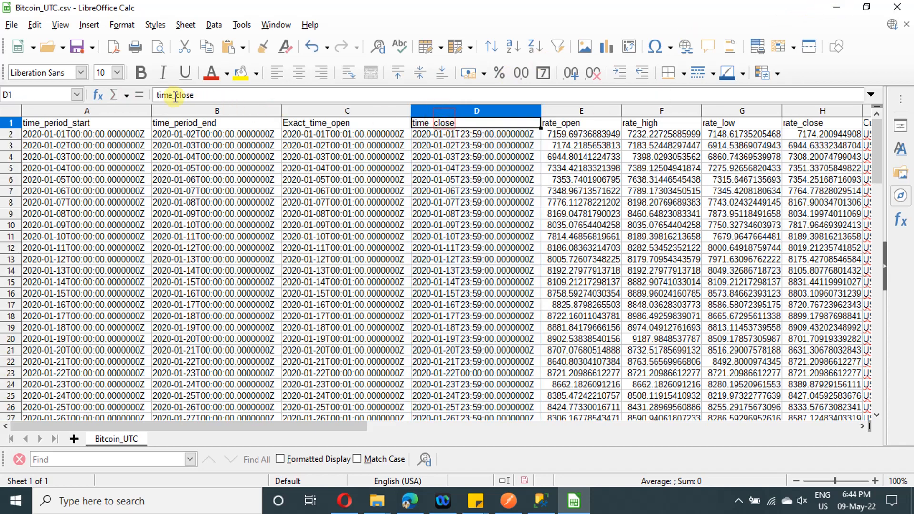
left_click(847, 9)
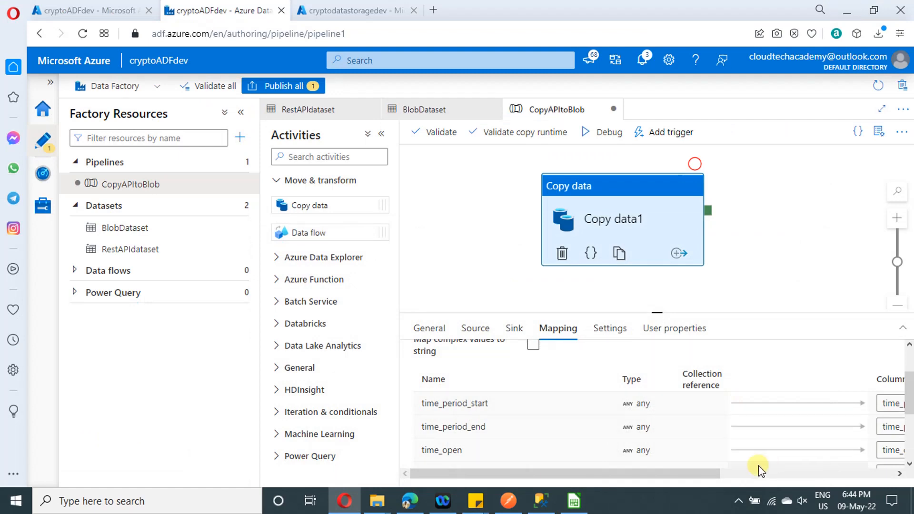
Rename the mapped sink columns time_open and time_close as Exact_time_open and Exact_time_close
left_click_drag(659, 472, 760, 472)
scroll(761, 461, "down", 2)
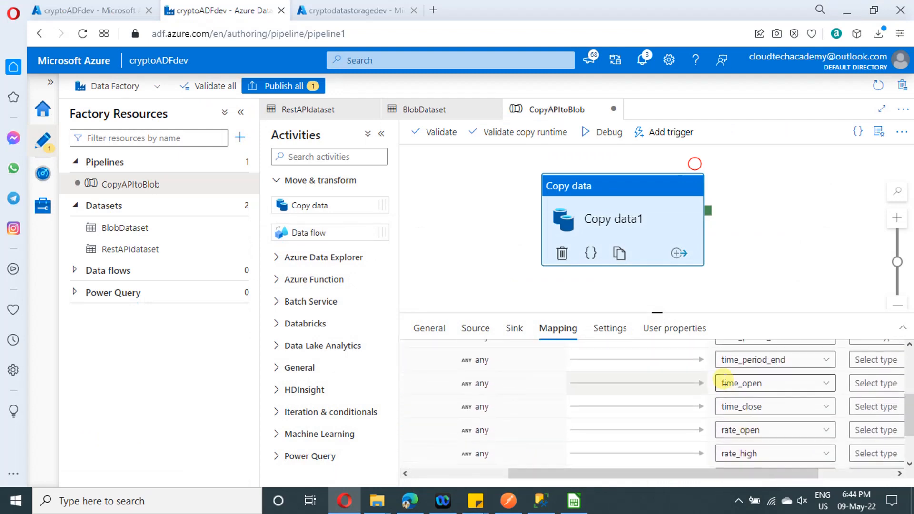
left_click(722, 383)
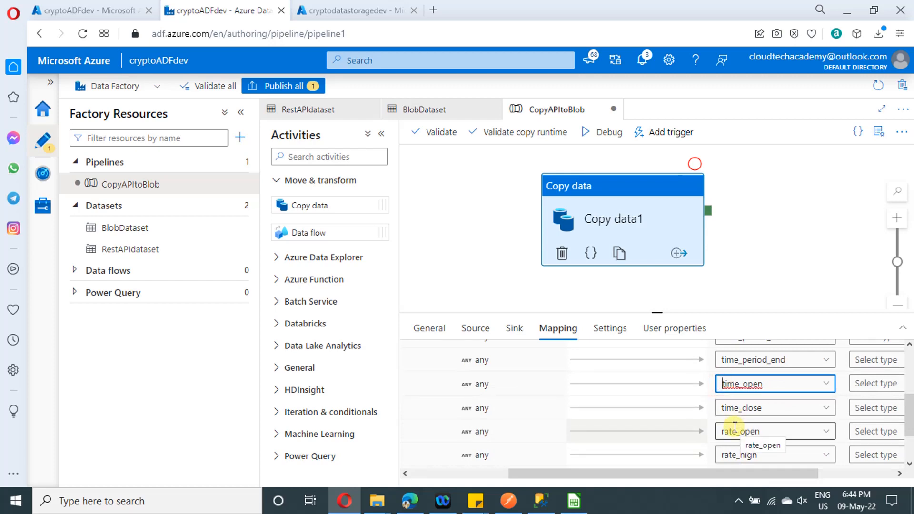
type("Exact")
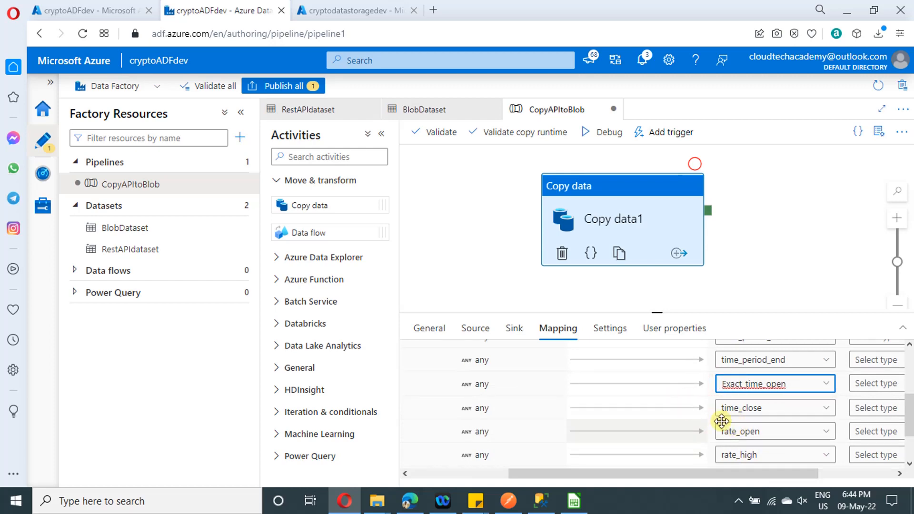
left_click(723, 409)
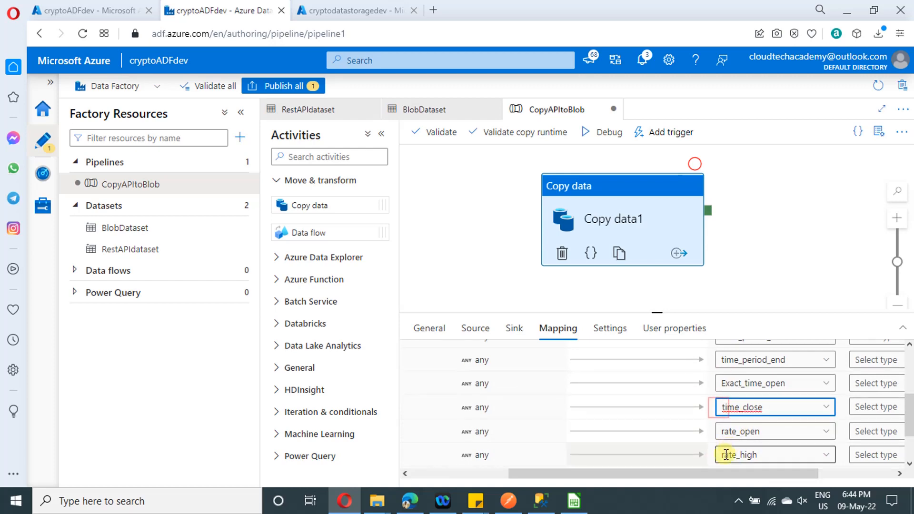
type("Exact_")
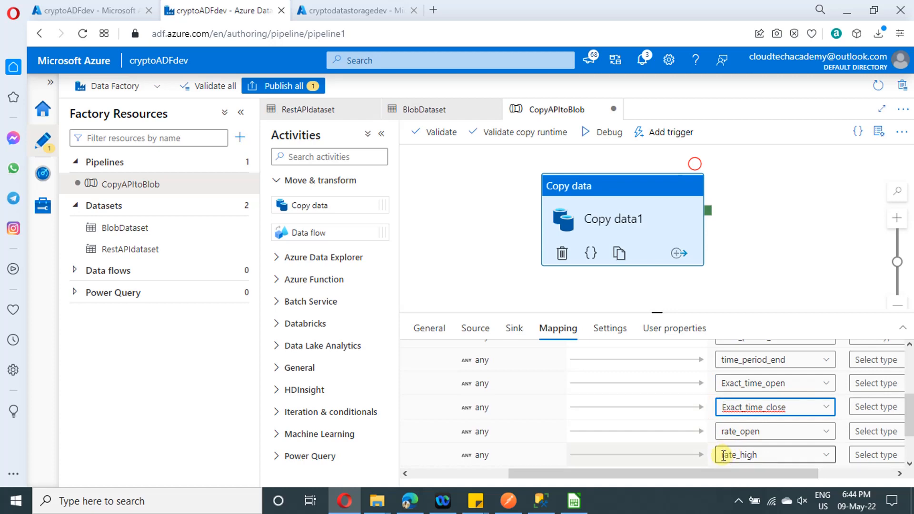
Compare the remaining mapped source columns with the Currency, AssetName and Asset columns of Bitcoin_UTC.csv in LibreOffice Calc, and return to Data Factory
left_click_drag(644, 475, 514, 475)
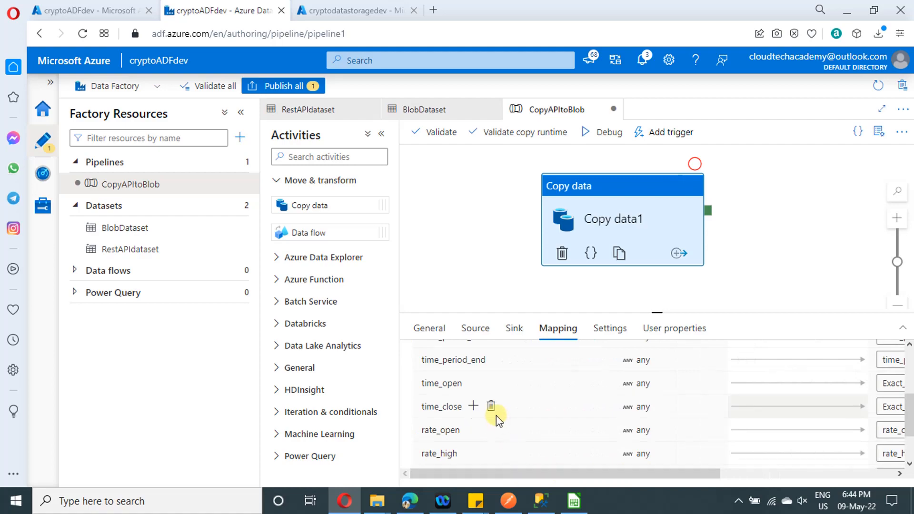
scroll(495, 424, "down", 3)
left_click(566, 493)
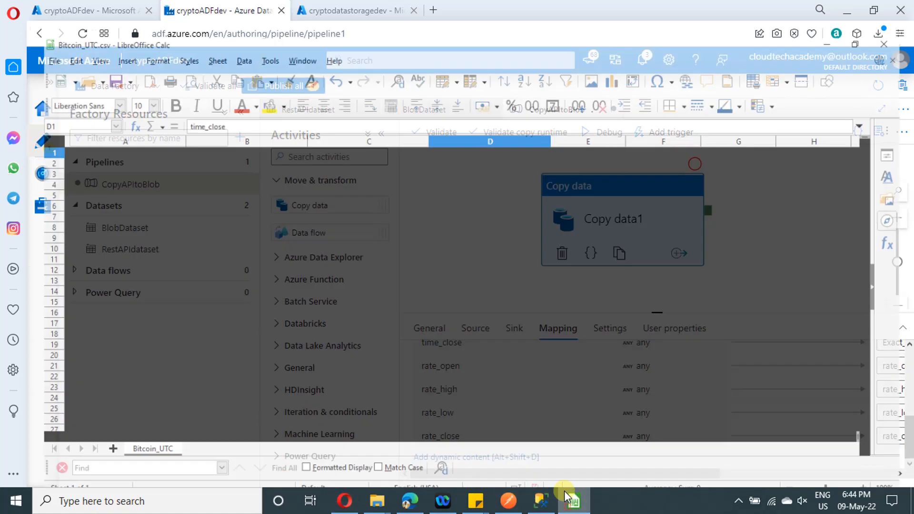
left_click_drag(343, 426, 473, 424)
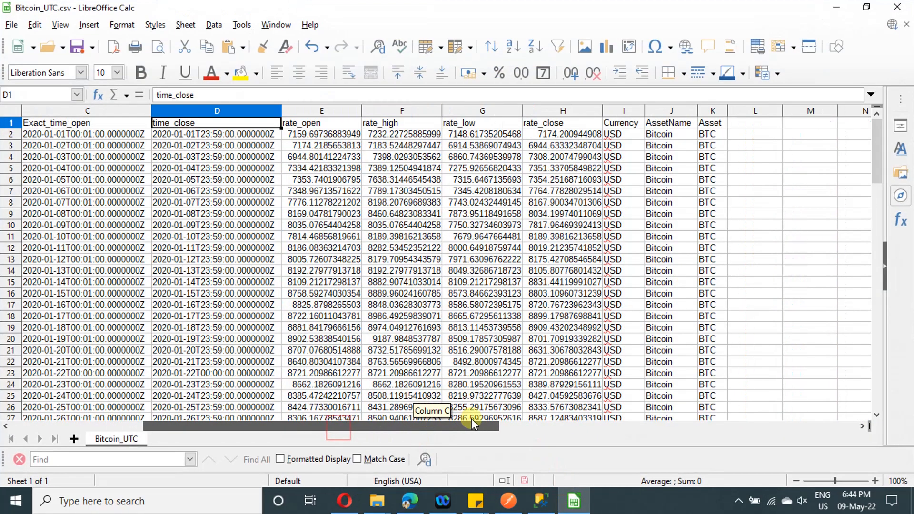
left_click(624, 111)
left_click(671, 111)
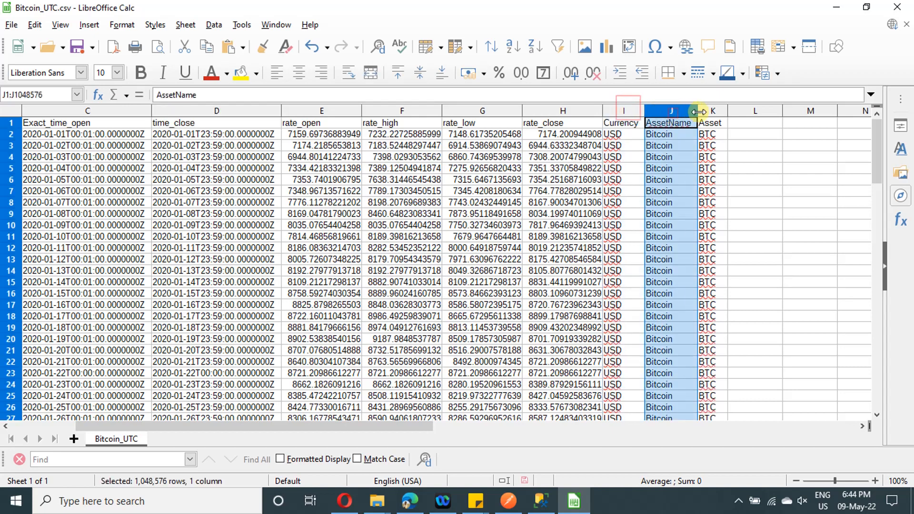
left_click(707, 111)
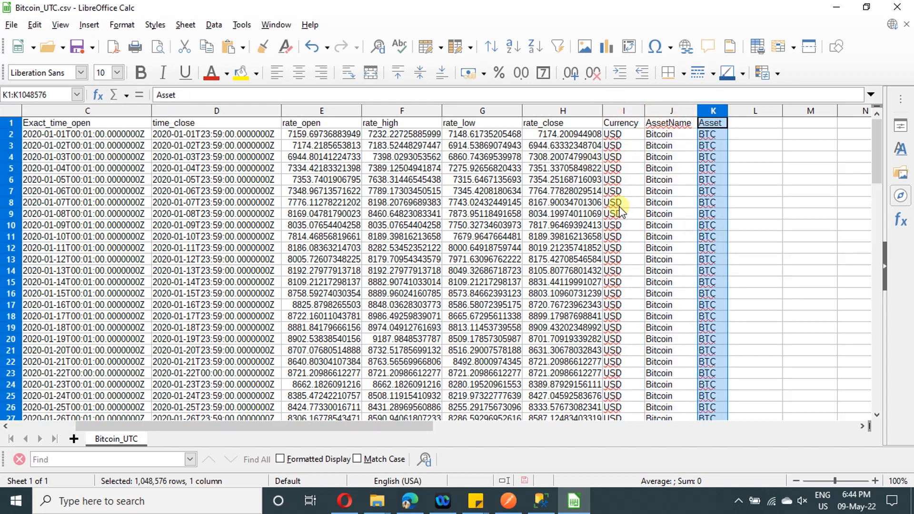
scroll(621, 212, "down", 3)
scroll(629, 214, "up", 3)
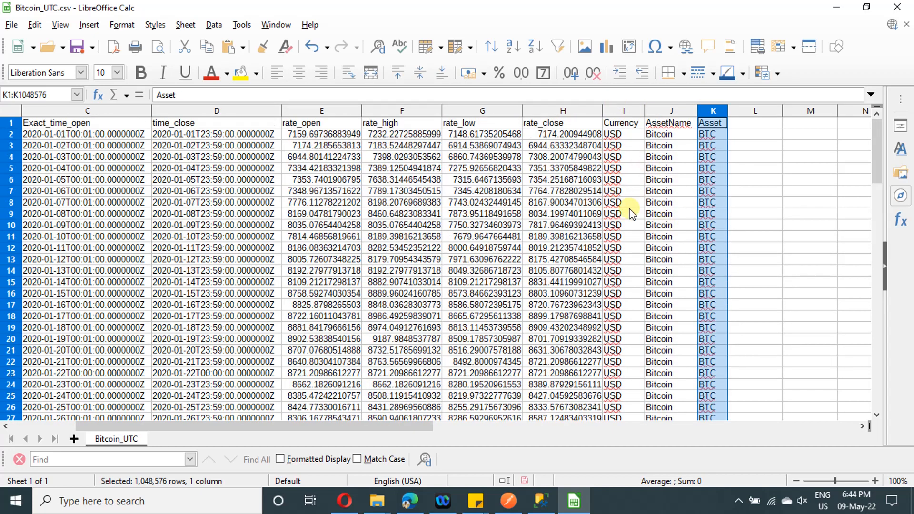
left_click(837, 8)
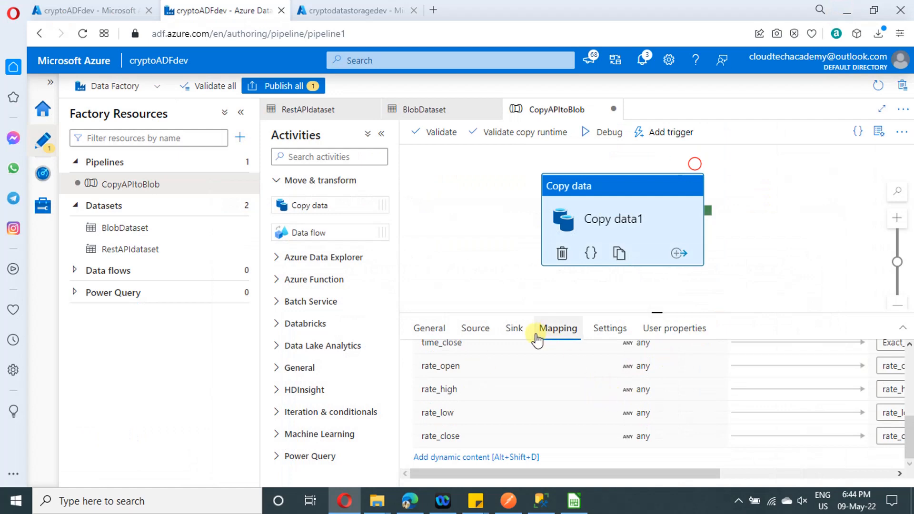
Add an additional column named Currency with the custom value USD to the copy activity's source
left_click(476, 334)
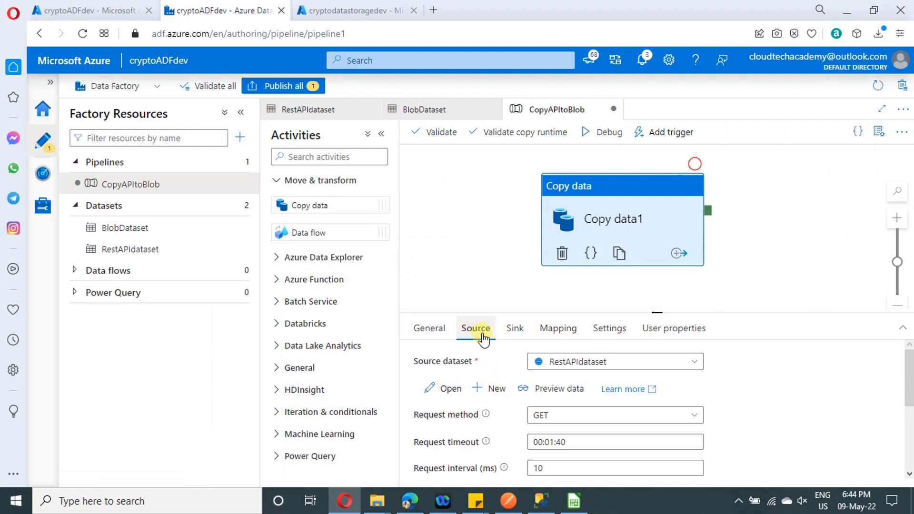
scroll(609, 405, "down", 3)
scroll(609, 406, "up", 1)
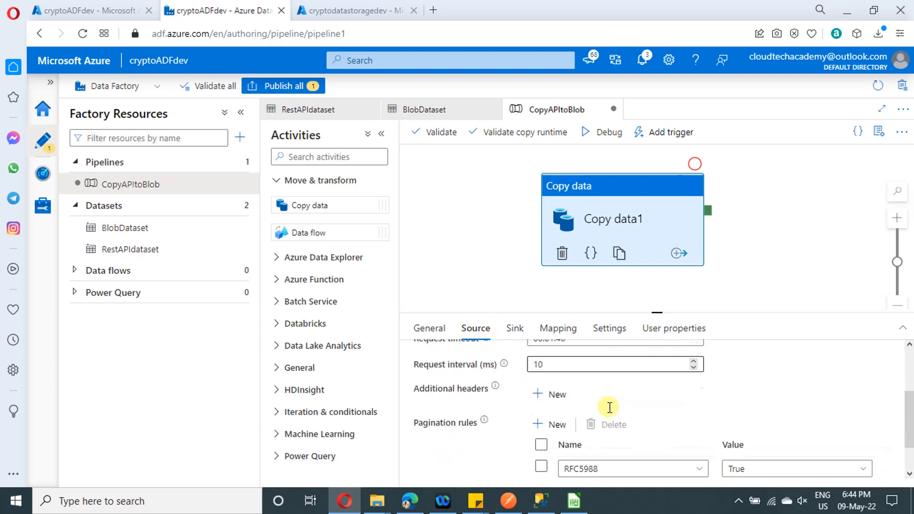
scroll(609, 407, "down", 1)
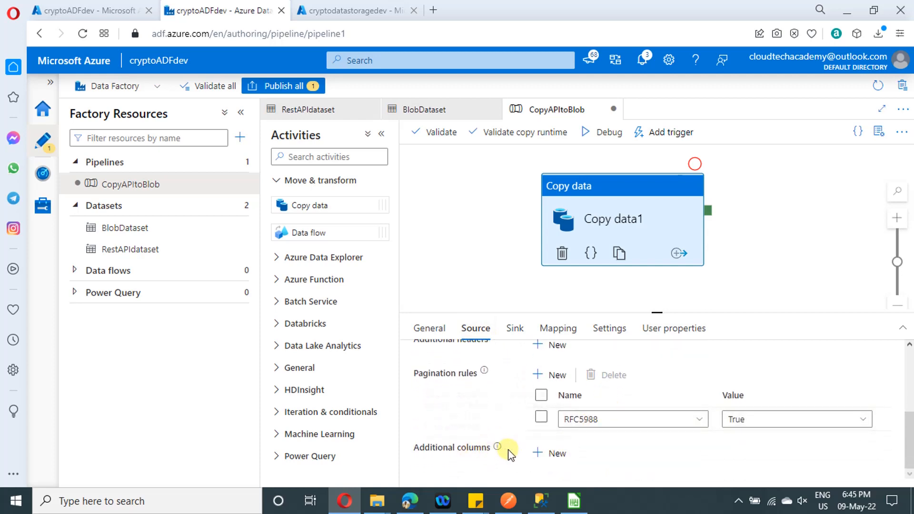
left_click(552, 457)
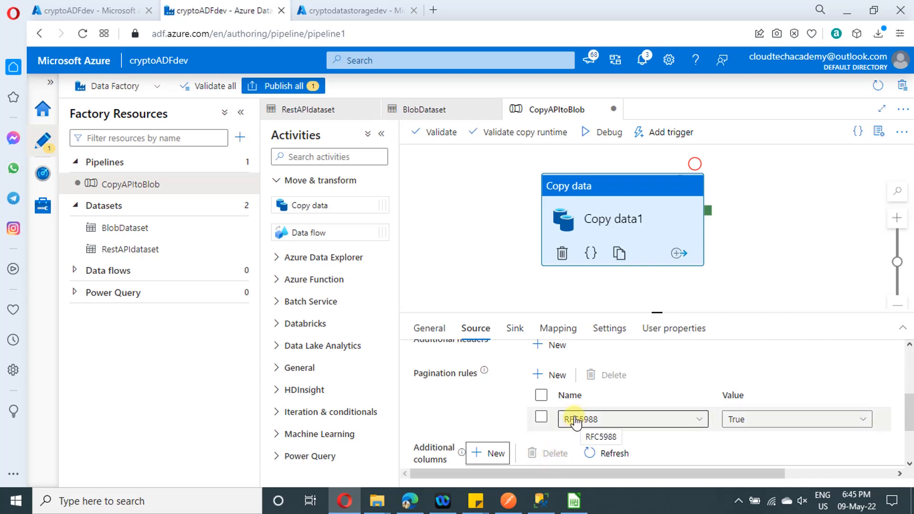
scroll(575, 419, "down", 2)
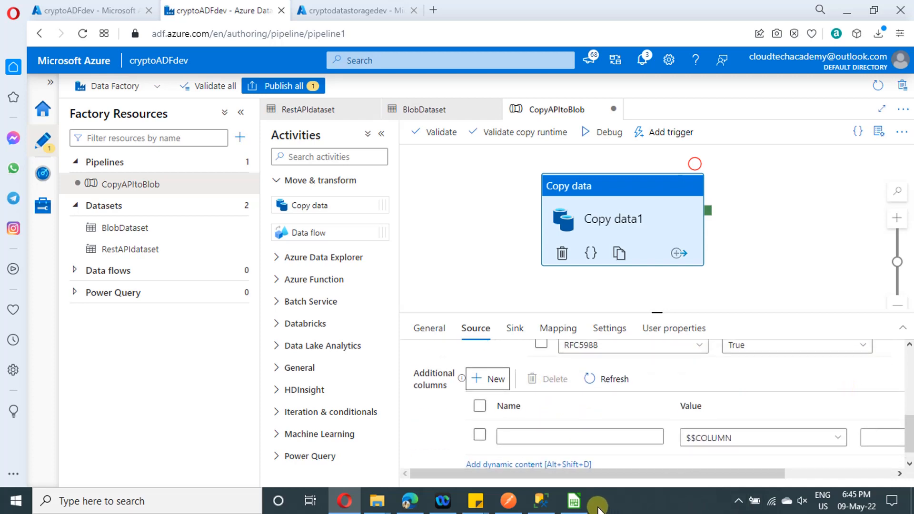
left_click(542, 436)
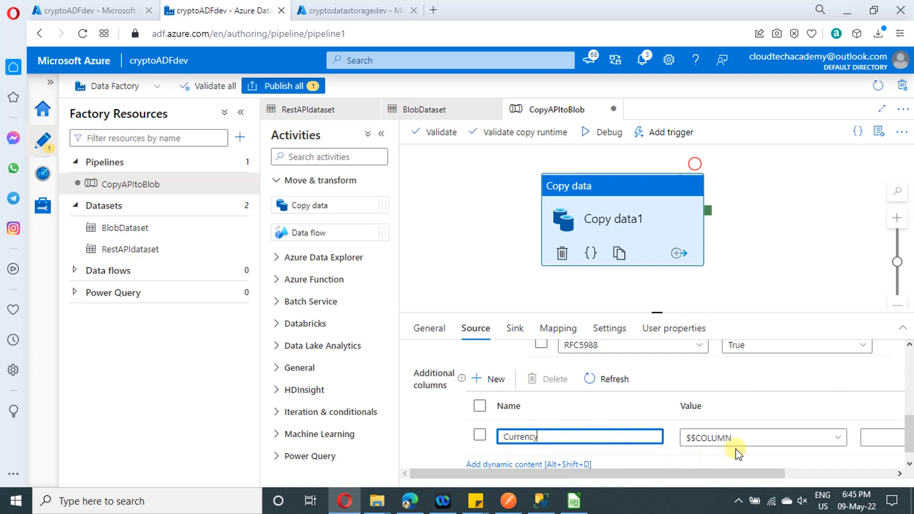
left_click(750, 437)
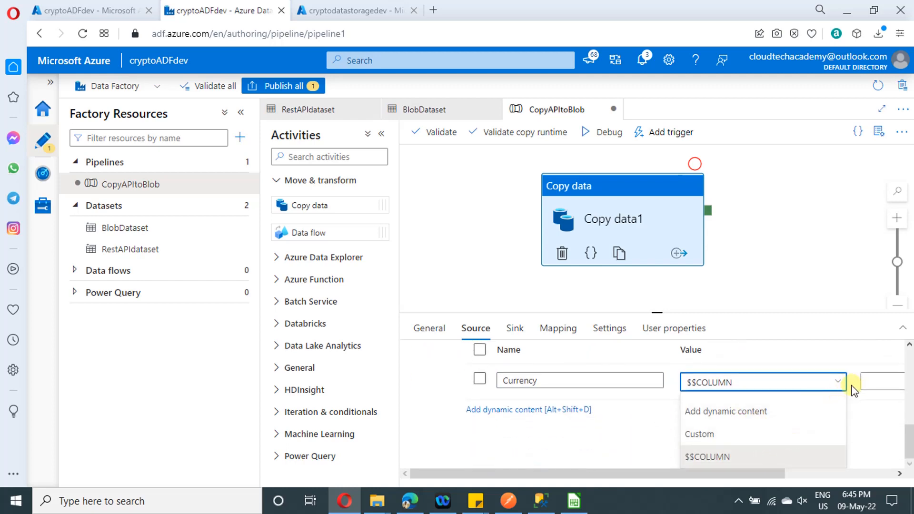
left_click(726, 434)
left_click(865, 417)
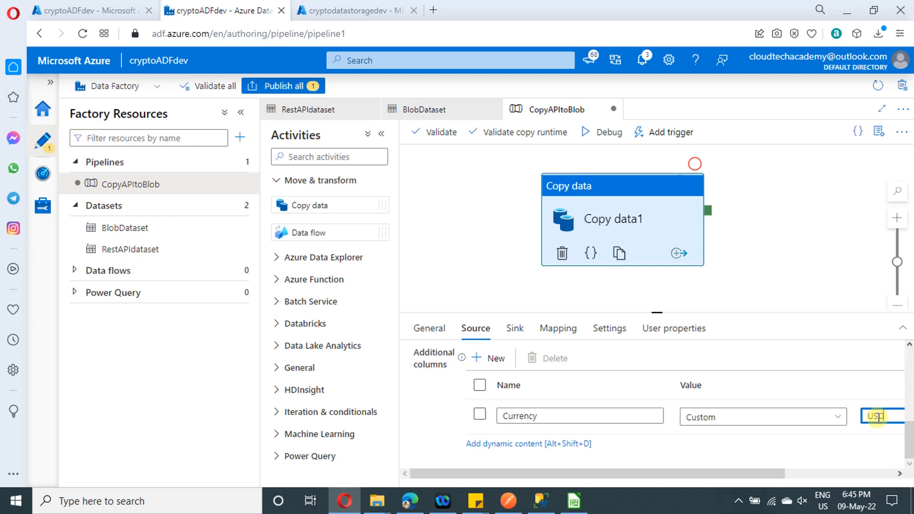
Add a second additional source column named AssetName and enter BITcoin as its value
scroll(686, 473, "up", 1)
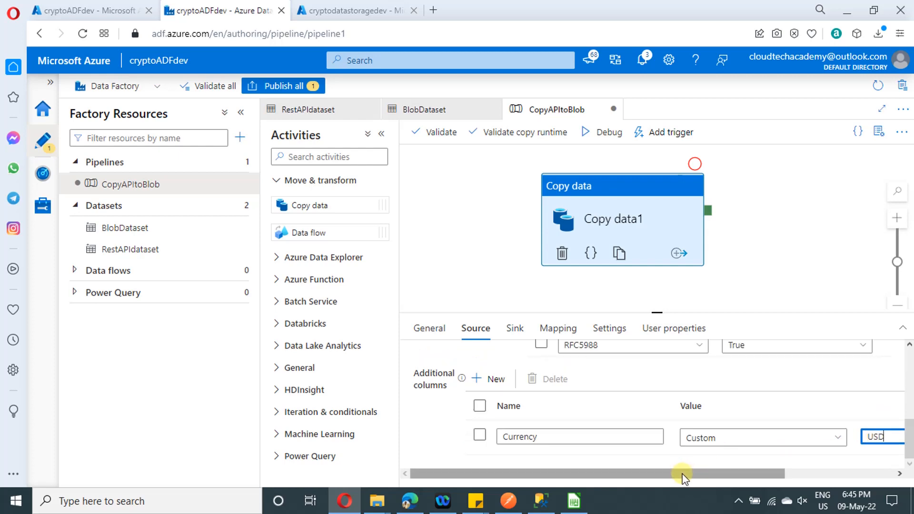
scroll(685, 474, "down", 1)
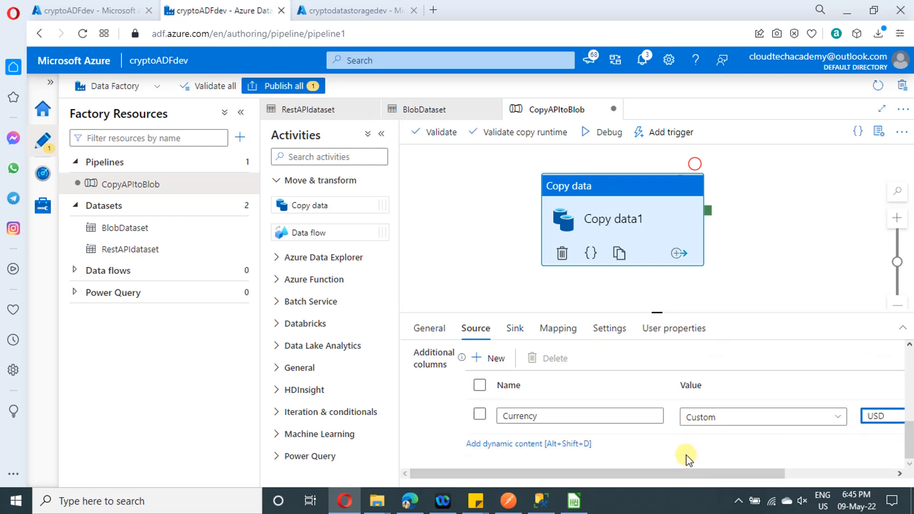
left_click(495, 361)
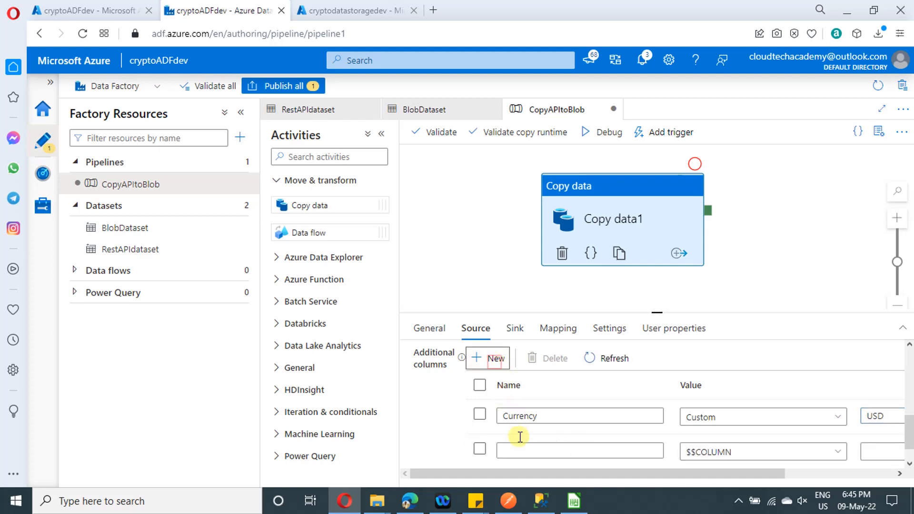
scroll(562, 432, "down", 2)
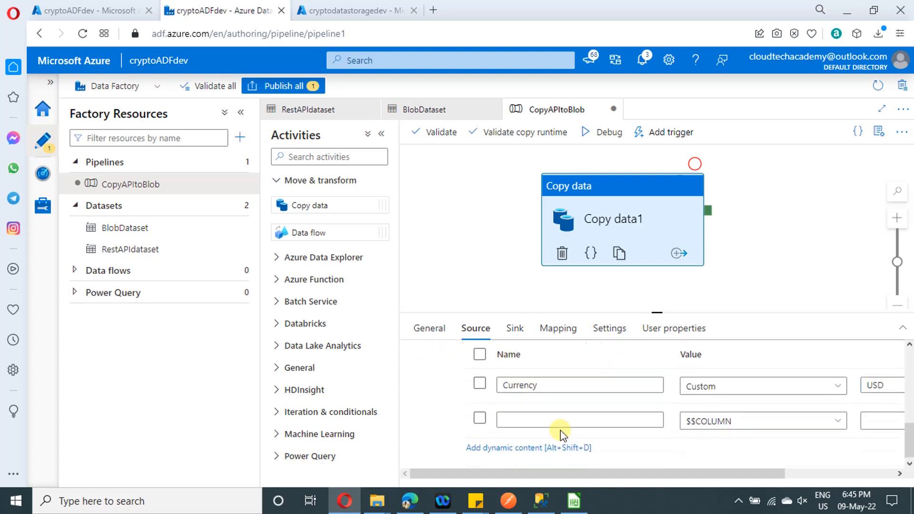
left_click(532, 416)
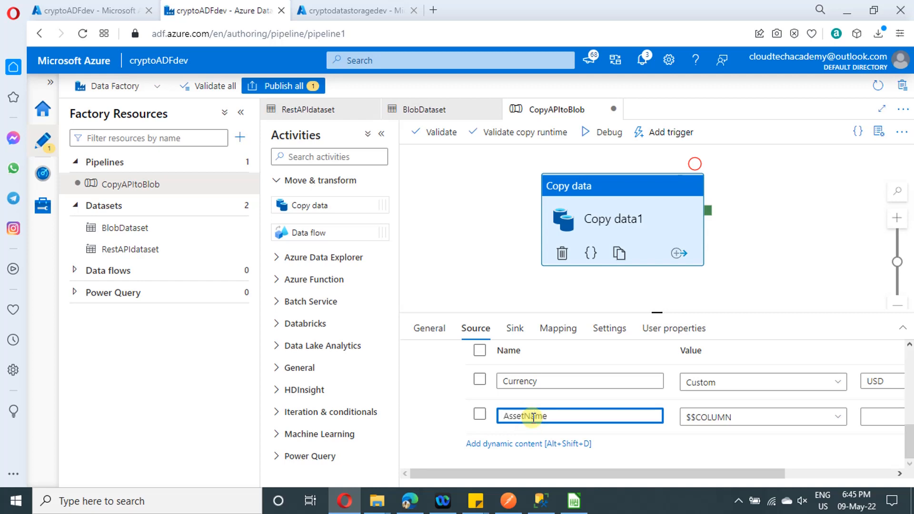
left_click(886, 418)
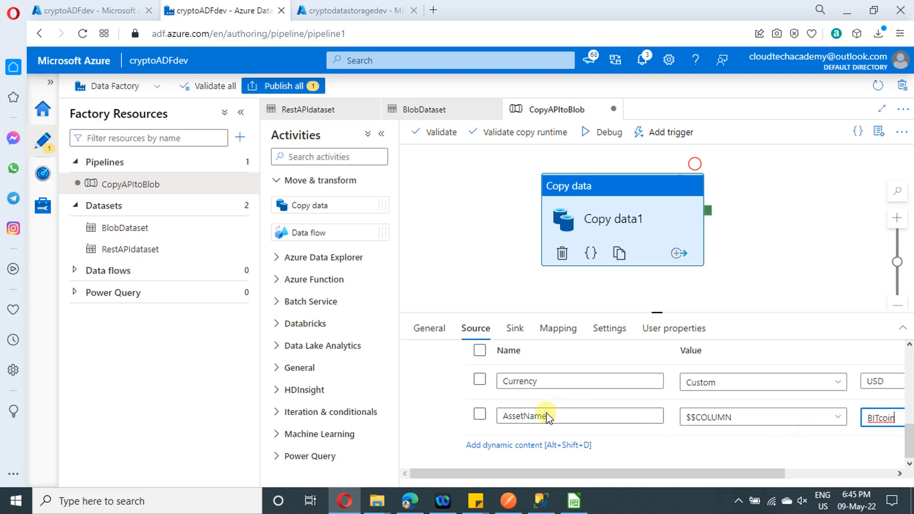
Add a third additional source column named Asset, checking the name in LibreOffice Calc, and enter BTC as its value
scroll(515, 379, "up", 2)
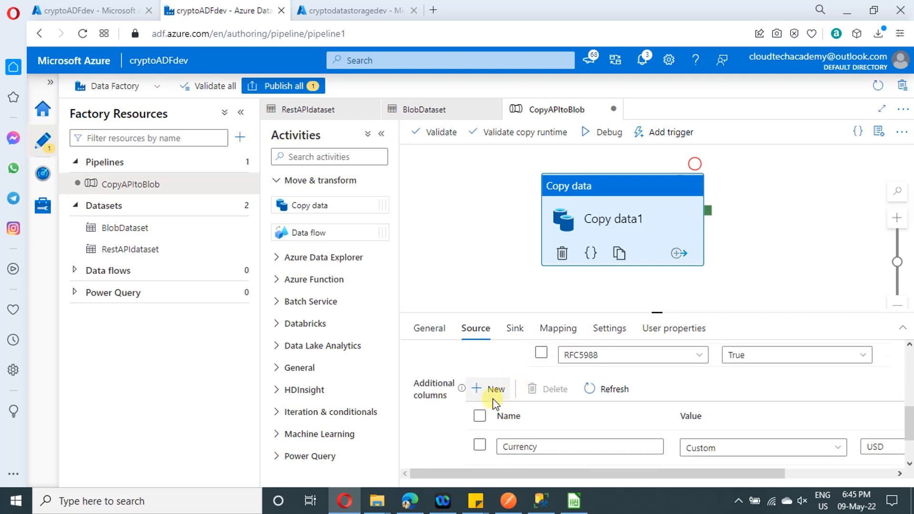
scroll(548, 410, "down", 1)
scroll(572, 405, "down", 1)
left_click(541, 415)
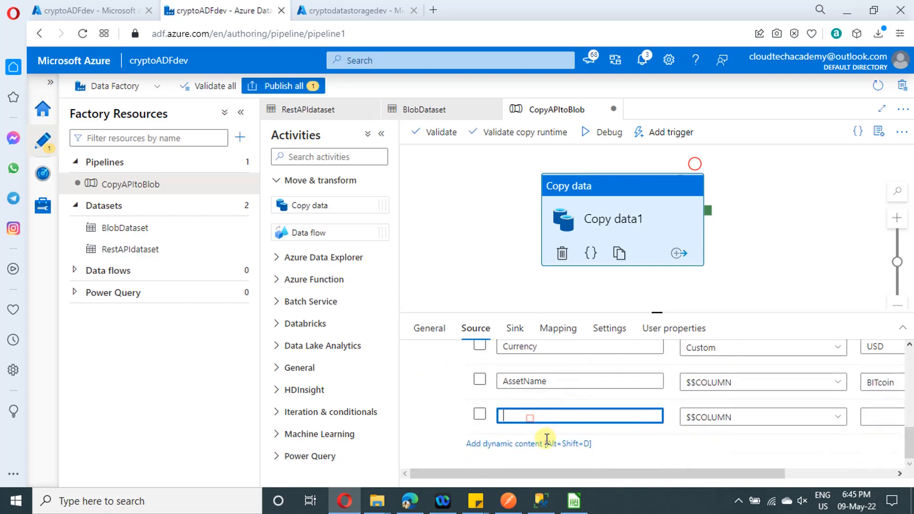
left_click(576, 501)
left_click(576, 501)
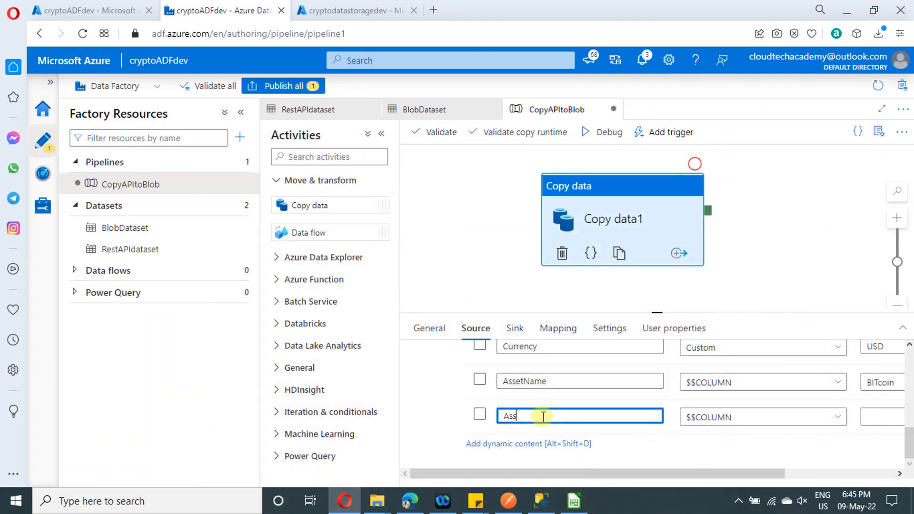
left_click(880, 418)
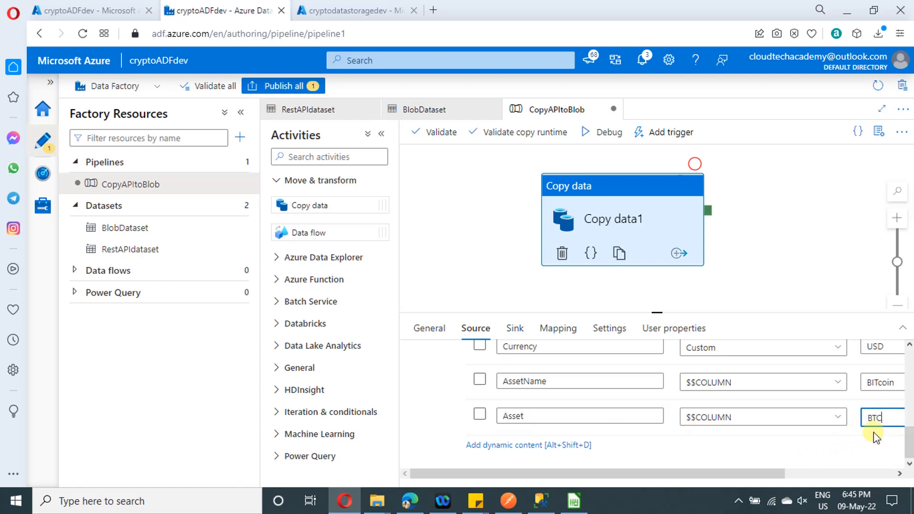
Set the AssetName and Asset additional columns to Custom values and re-enter BITcoin and BTC
left_click(559, 329)
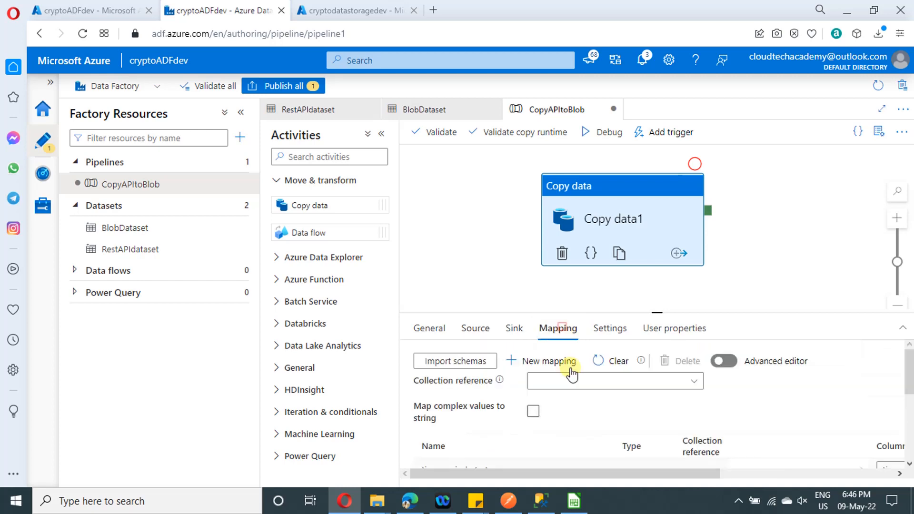
left_click(473, 329)
scroll(655, 441, "down", 15)
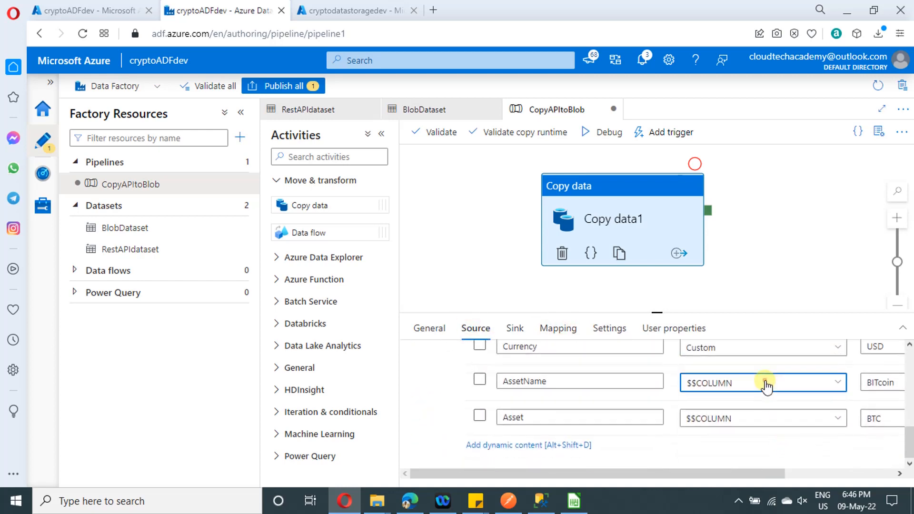
left_click(763, 383)
left_click(716, 434)
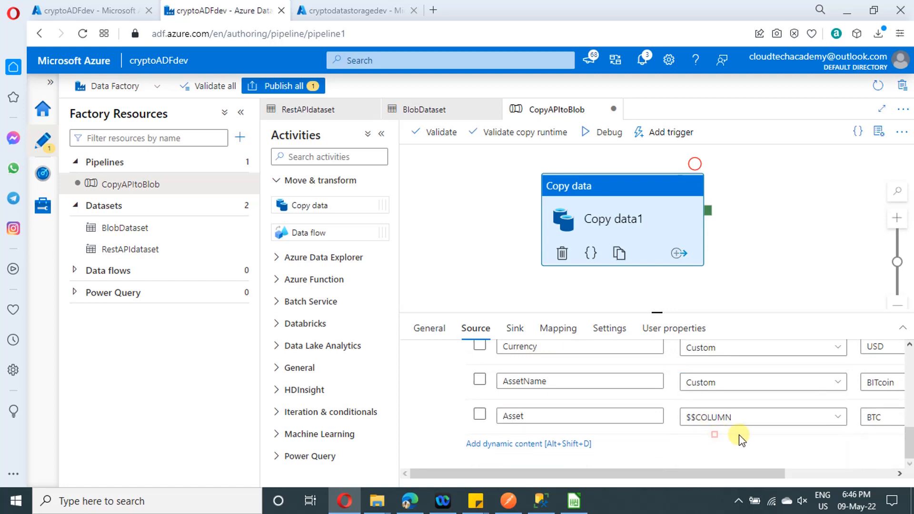
left_click(749, 419)
scroll(718, 456, "down", 1)
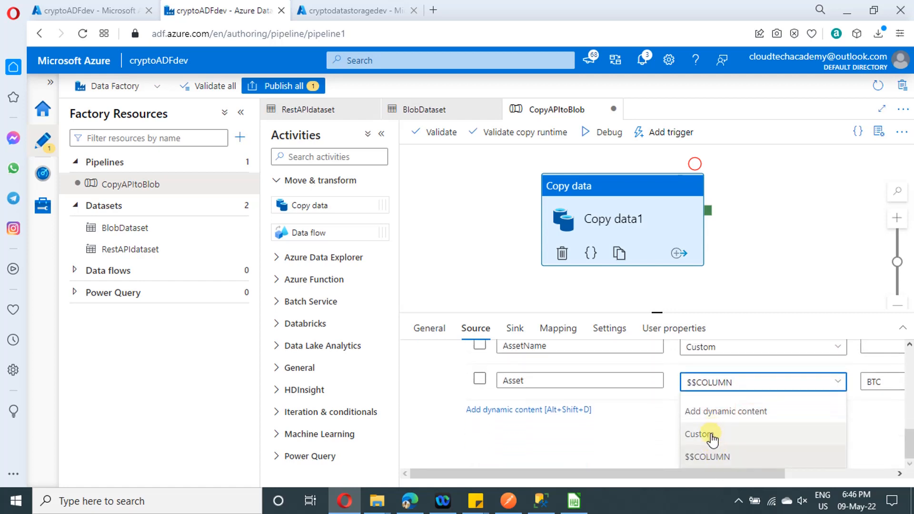
left_click(710, 435)
left_click(881, 382)
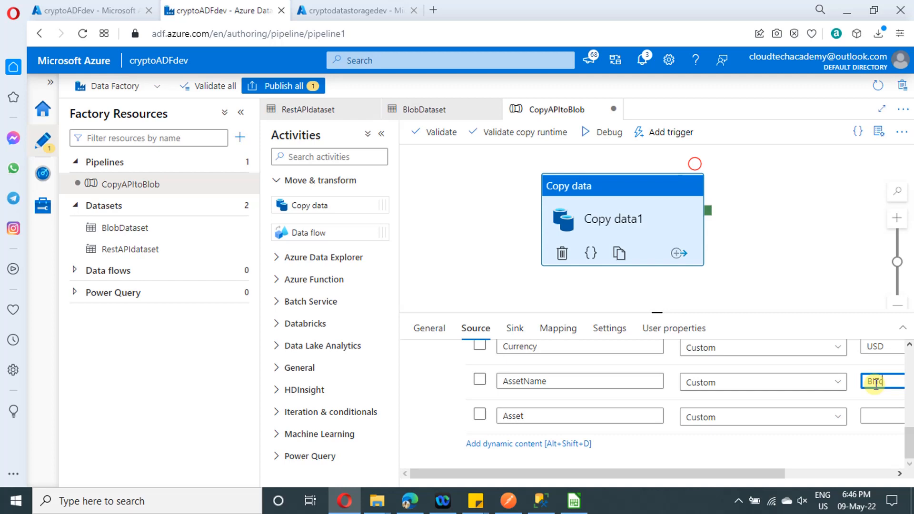
left_click(872, 421)
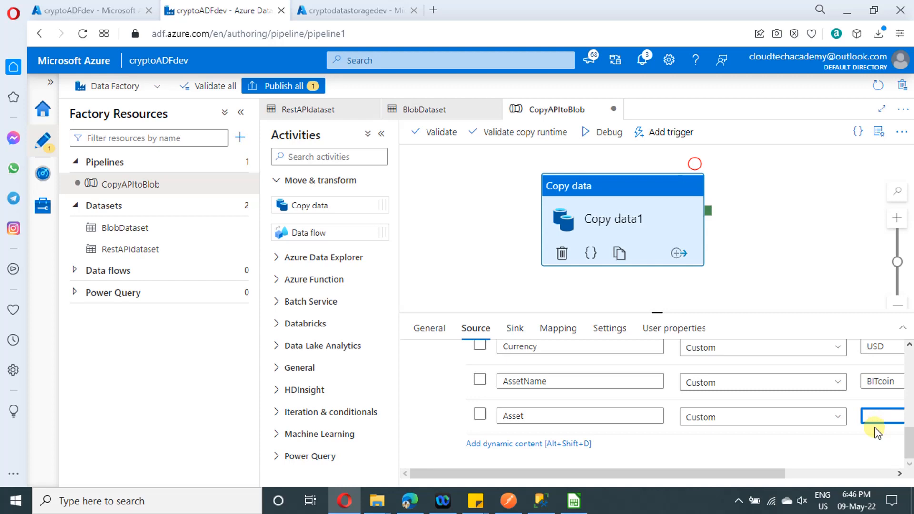
Re-import the schemas into the copy activity's mapping and check the source columns, including the additional ones
left_click(556, 333)
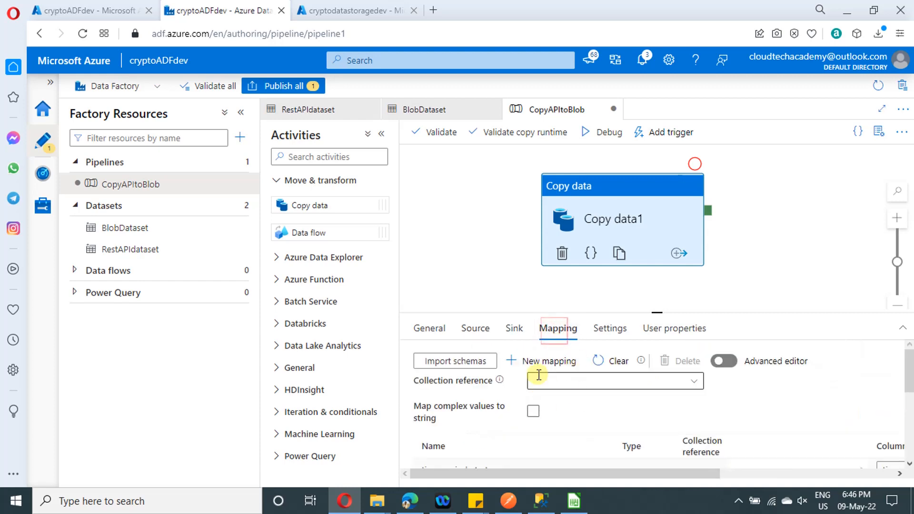
left_click(455, 358)
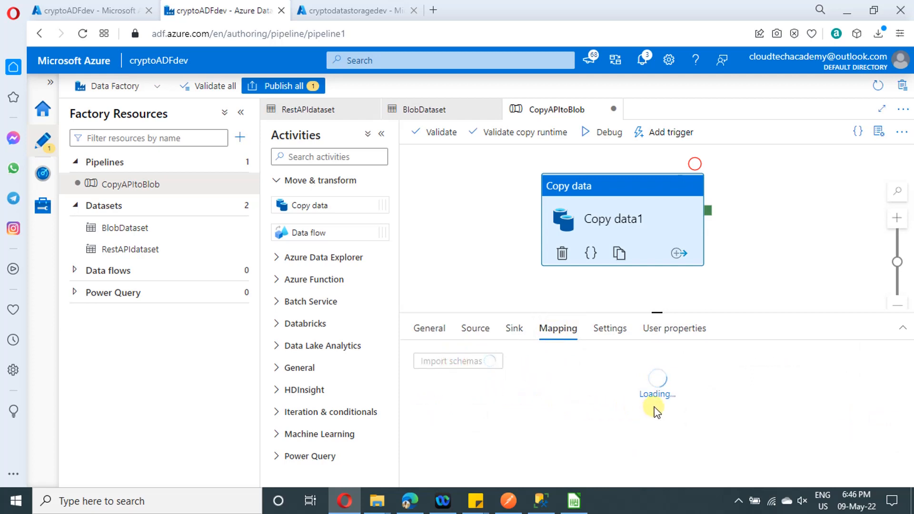
scroll(624, 418, "down", 5)
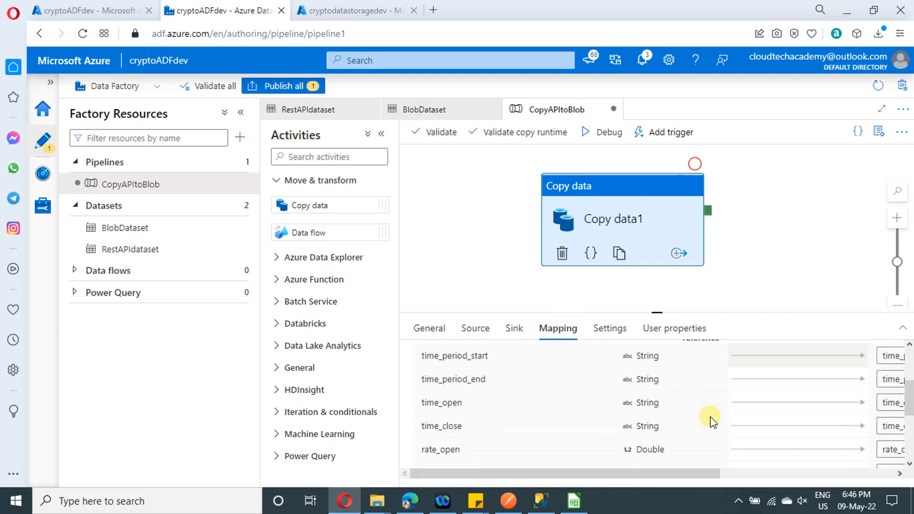
scroll(633, 414, "up", 5)
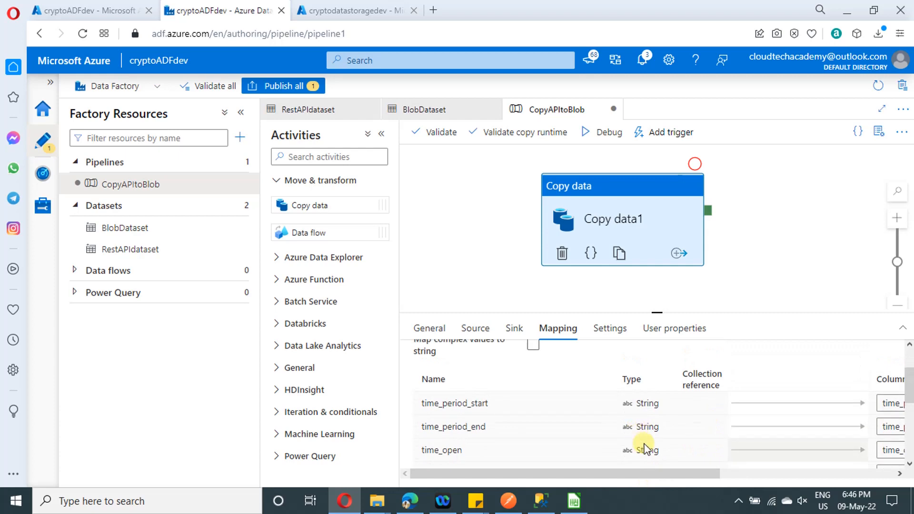
scroll(646, 449, "down", 5)
scroll(646, 449, "down", 3)
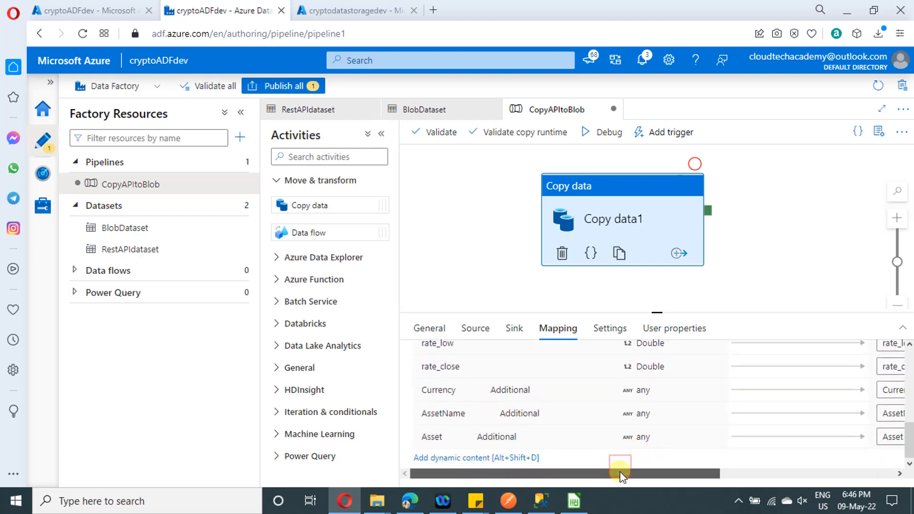
Rename the re-imported sink columns time_open and time_close as Exact_time_open and Exact_time_close
left_click_drag(620, 472, 727, 469)
scroll(752, 399, "up", 2)
scroll(753, 400, "up", 3)
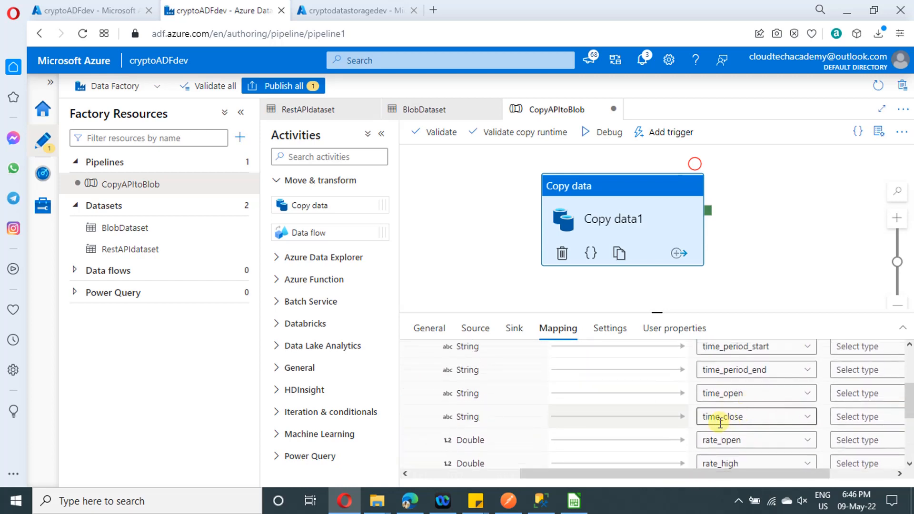
scroll(720, 432, "down", 1)
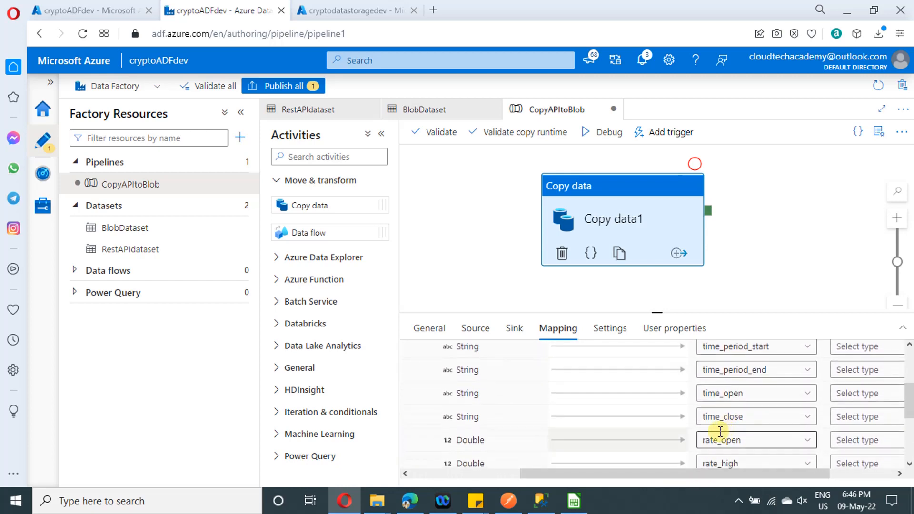
left_click(710, 394)
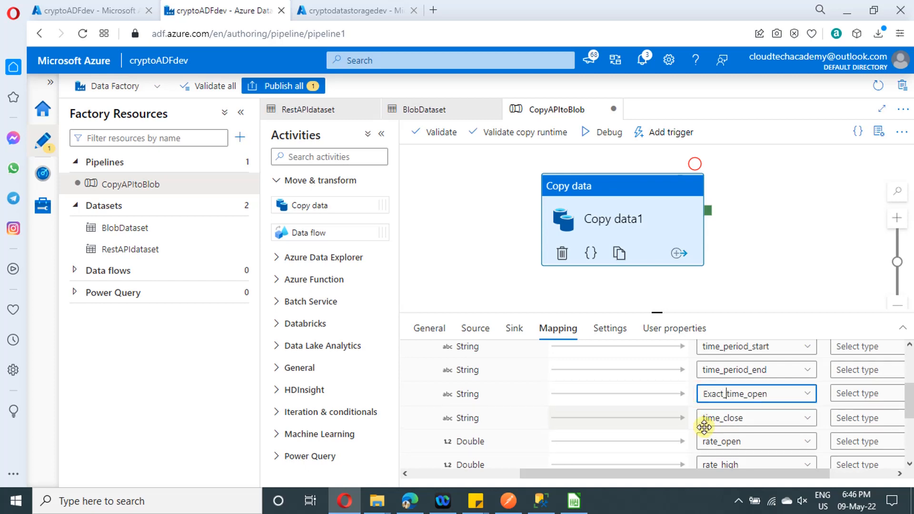
left_click(704, 422)
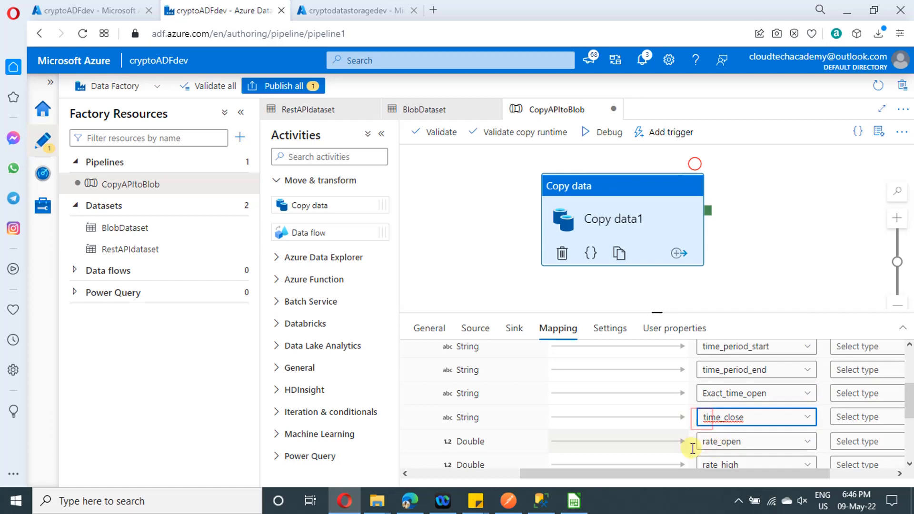
type("Exact_")
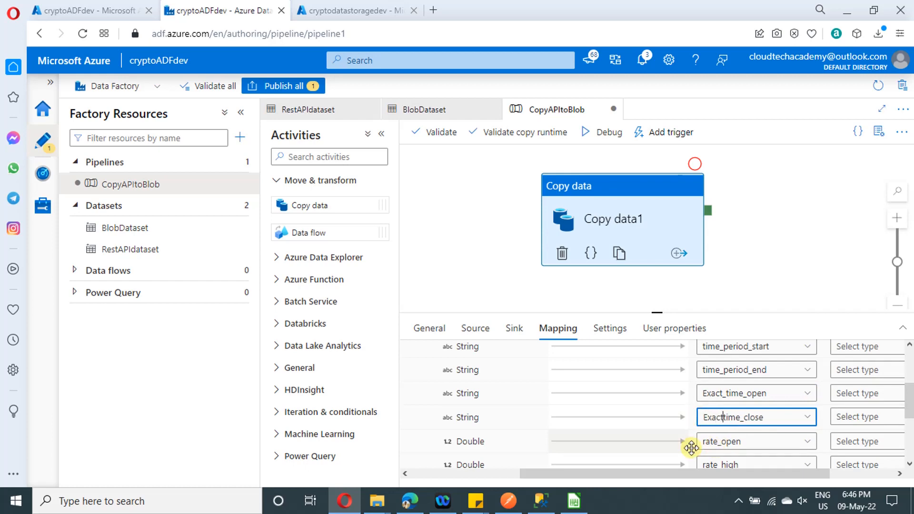
left_click(768, 272)
left_click(589, 238)
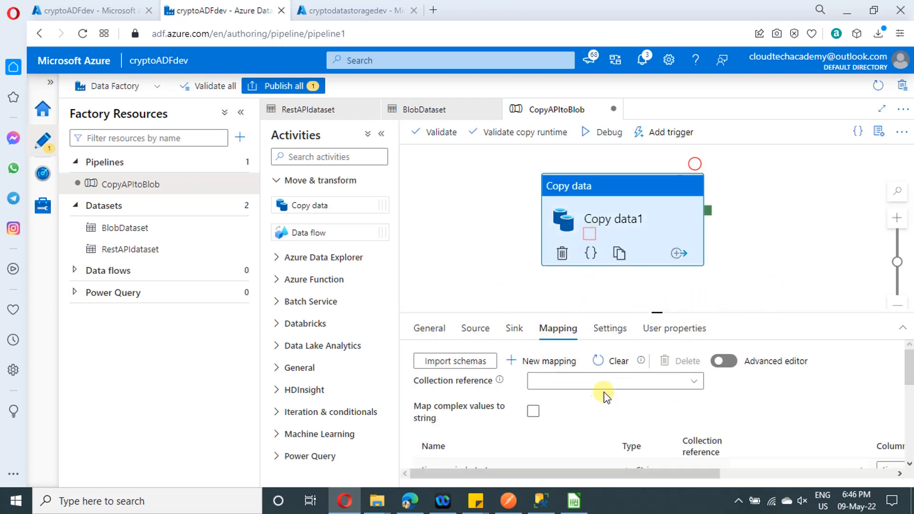
Review the copy activity's settings and publish the pending changes of the CopyAPItoBlob pipeline
left_click(609, 328)
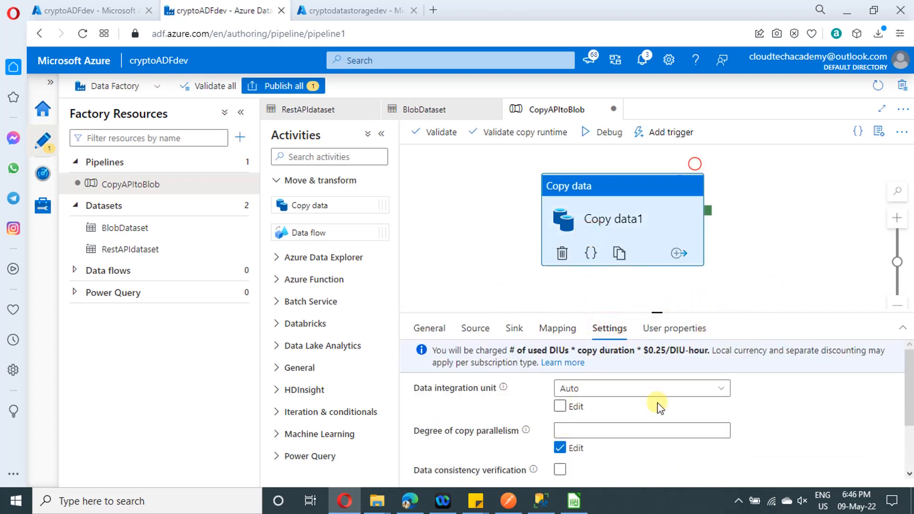
scroll(618, 407, "down", 2)
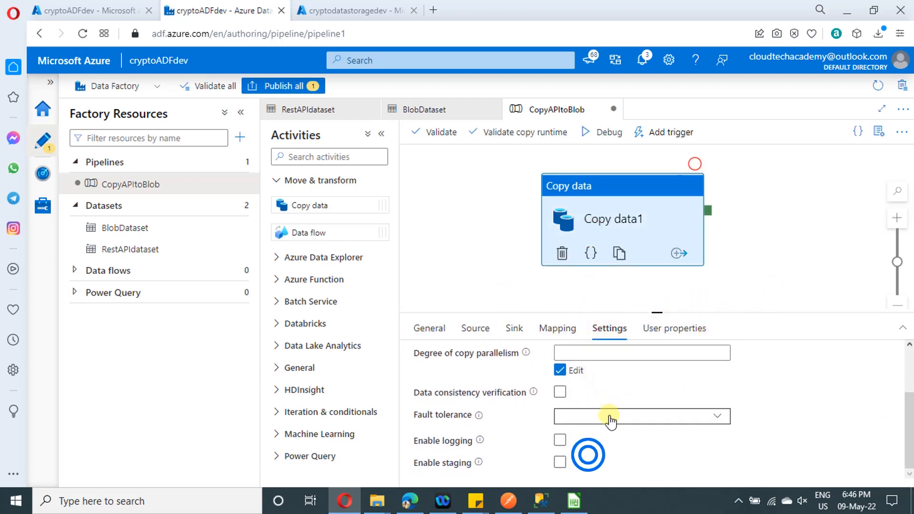
left_click(496, 248)
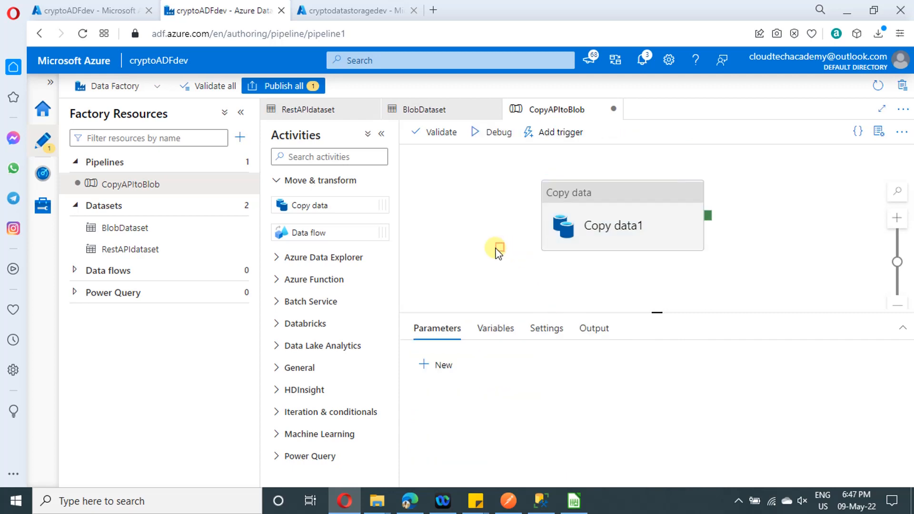
left_click(285, 85)
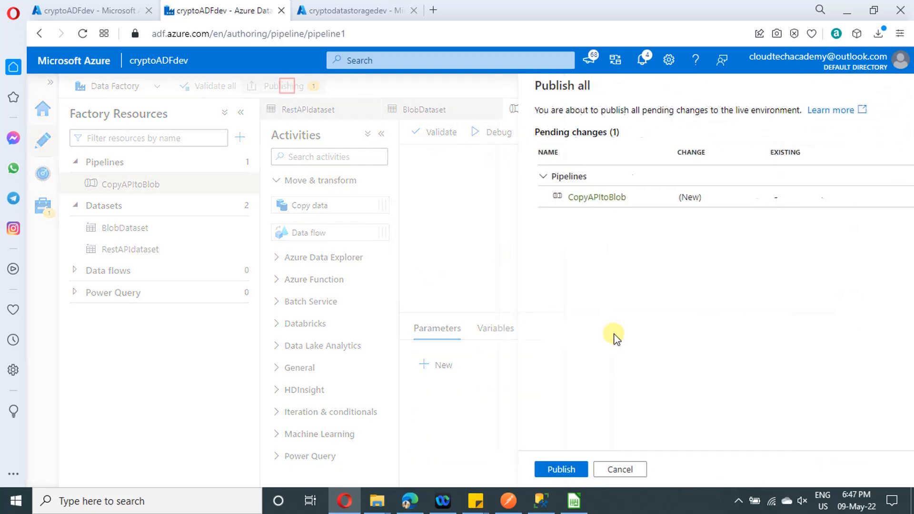
left_click(528, 469)
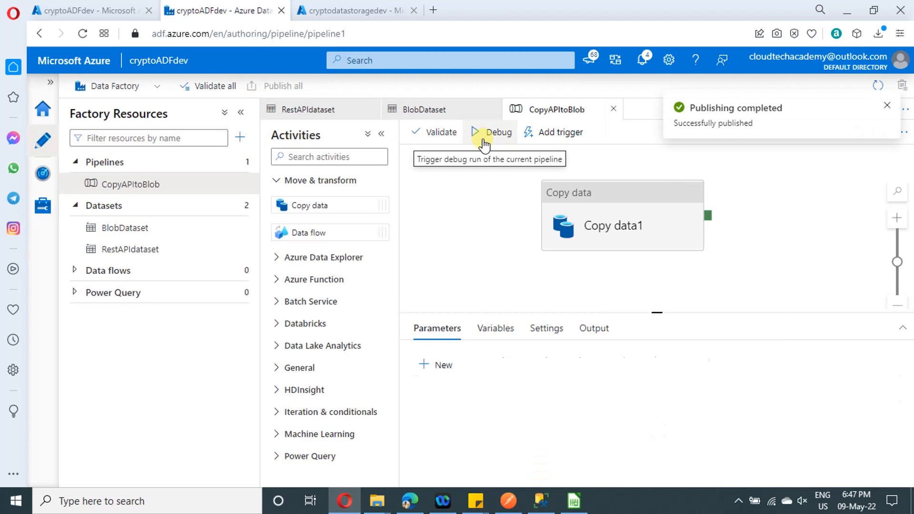
Run the CopyAPItoBlob pipeline in debug mode, refresh its status and examine the copy activity's run details
left_click(484, 141)
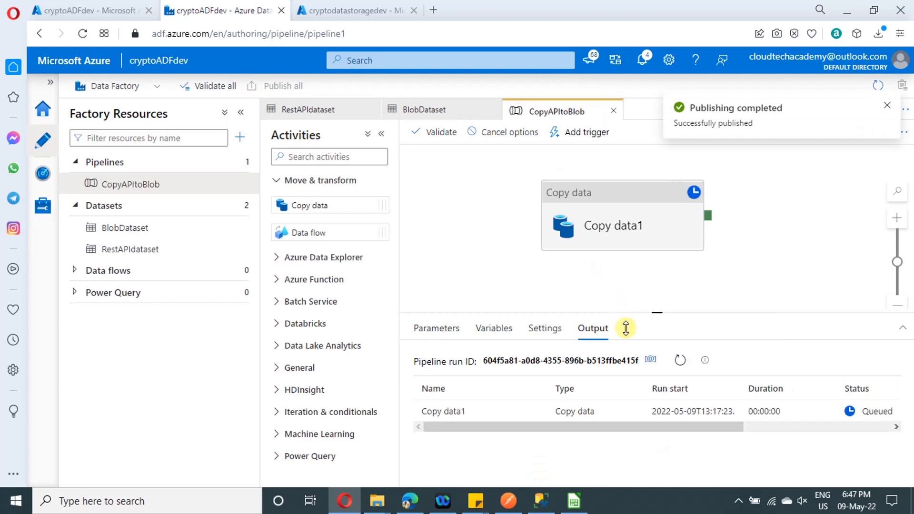
left_click(681, 361)
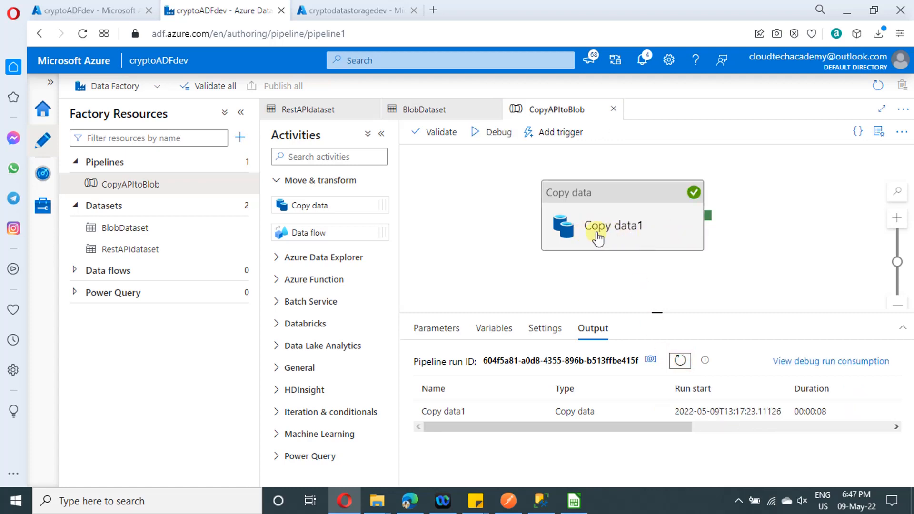
mouse_move(602, 423)
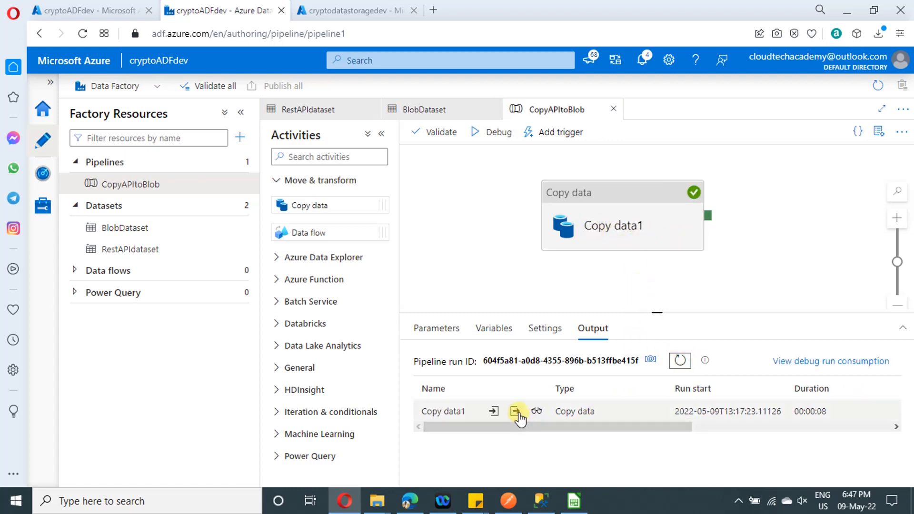
left_click(536, 412)
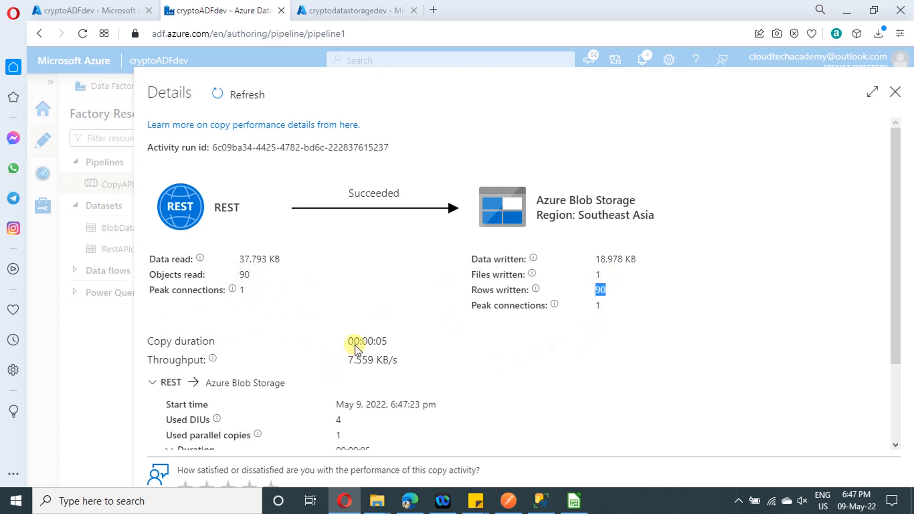
scroll(383, 326, "down", 1)
scroll(419, 281, "down", 1)
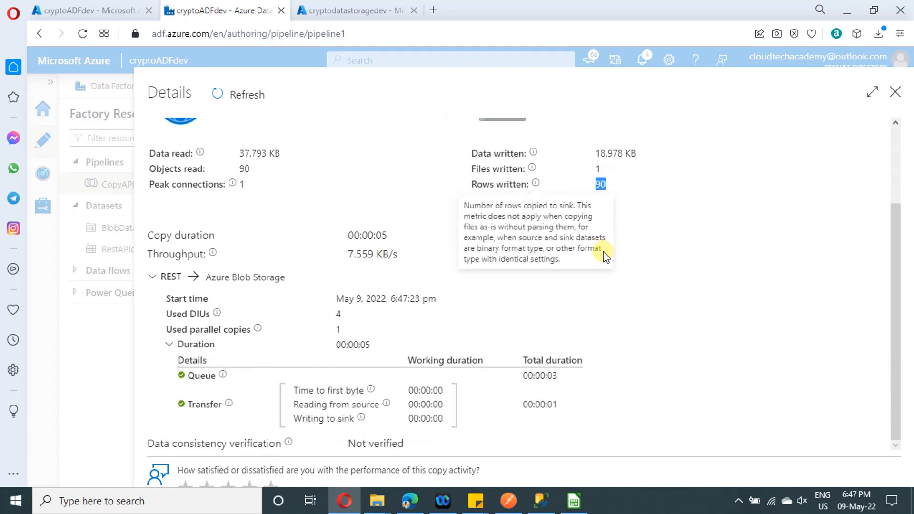
left_click(895, 92)
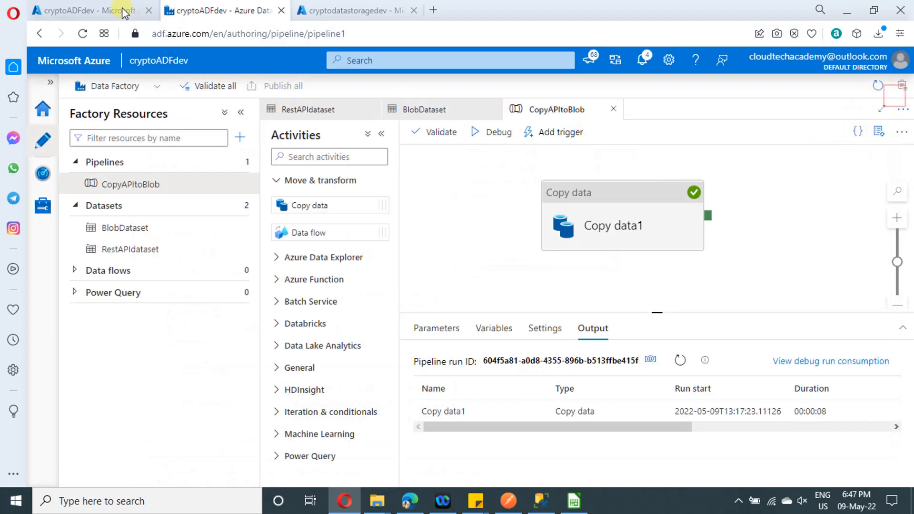
Download Crypto.csv from the storage account's output container and open it in LibreOffice Calc
left_click(354, 5)
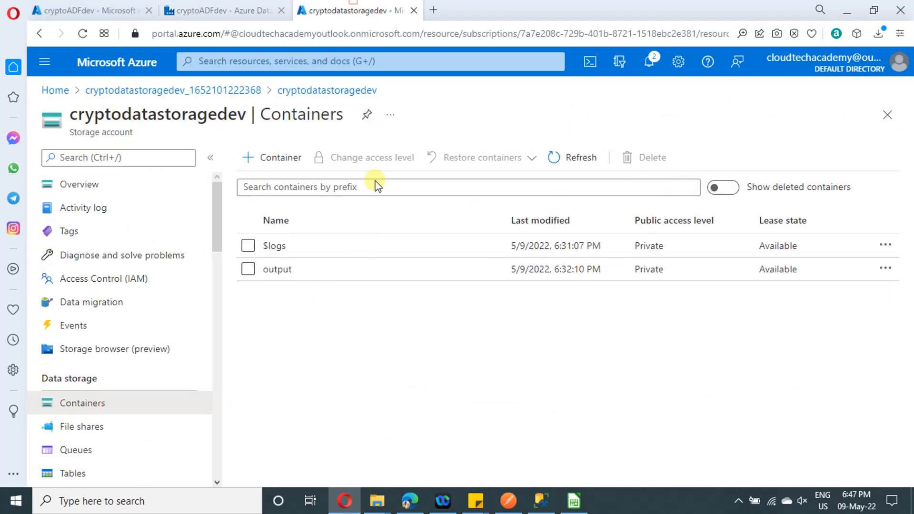
left_click(288, 270)
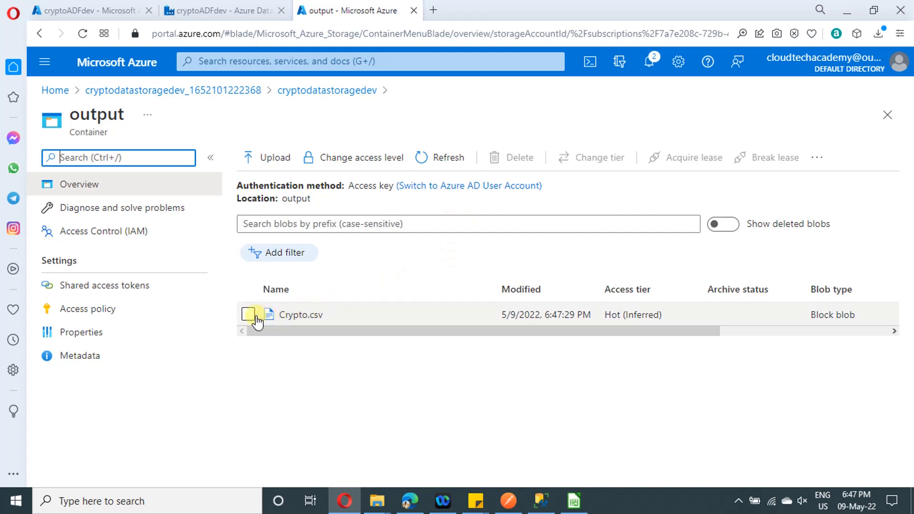
left_click(247, 315)
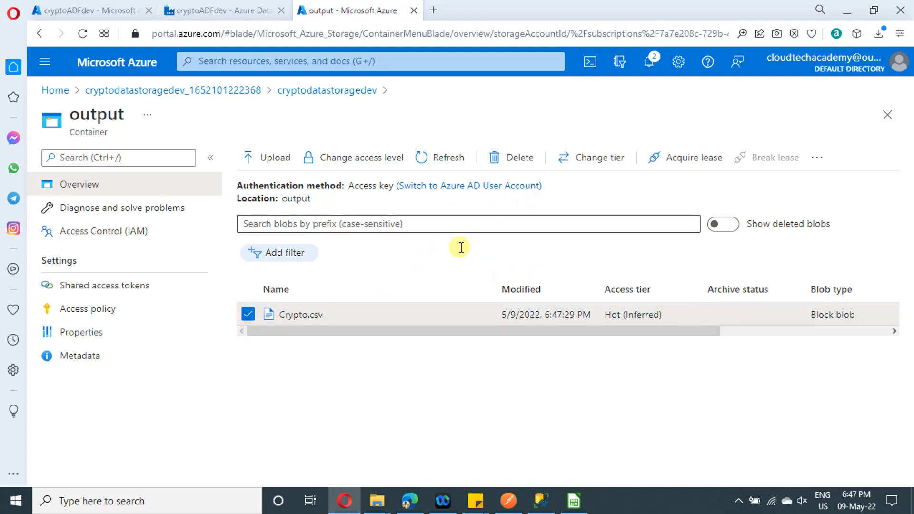
left_click(299, 315)
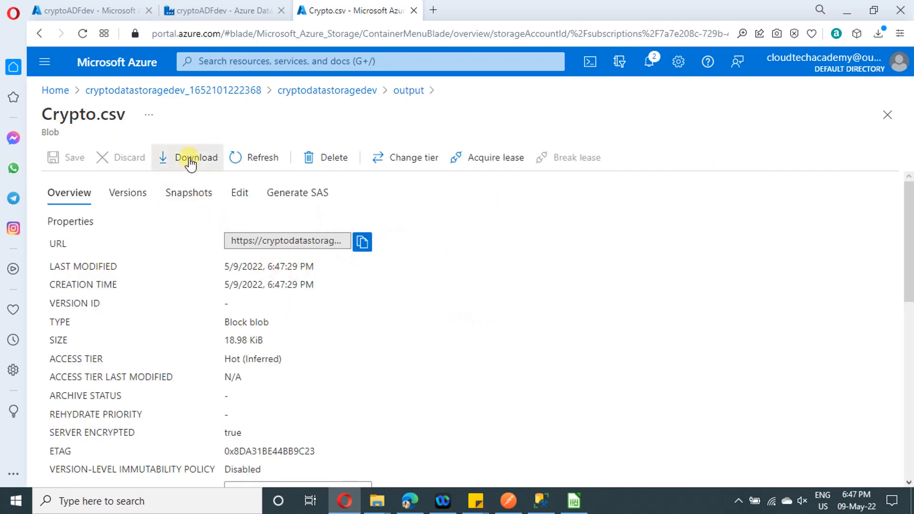
left_click(188, 157)
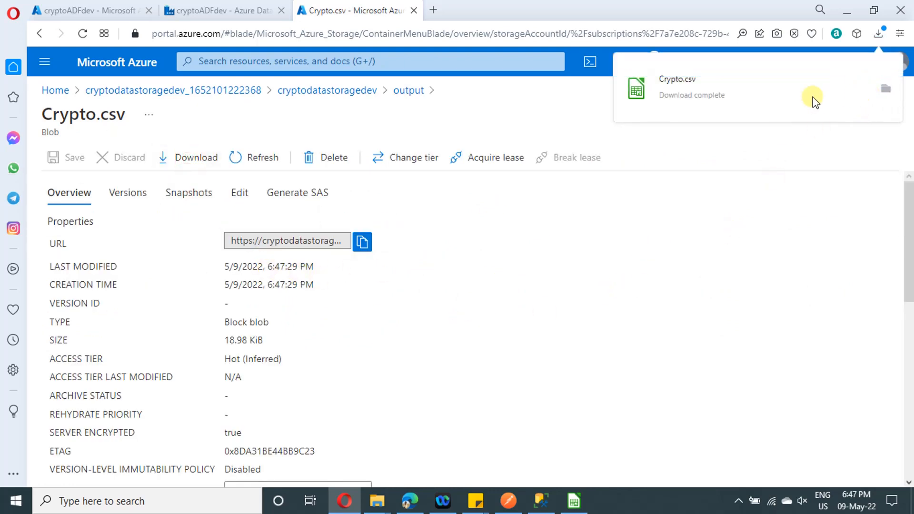
left_click(766, 95)
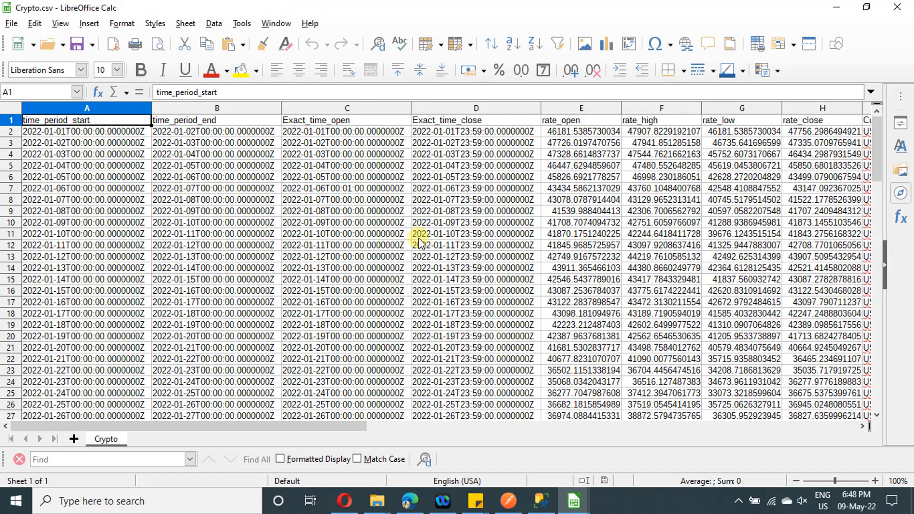
Check the renamed Exact_time_open and Exact_time_close columns and the added Currency and AssetName columns in Crypto.csv
left_click(300, 120)
left_click(489, 108)
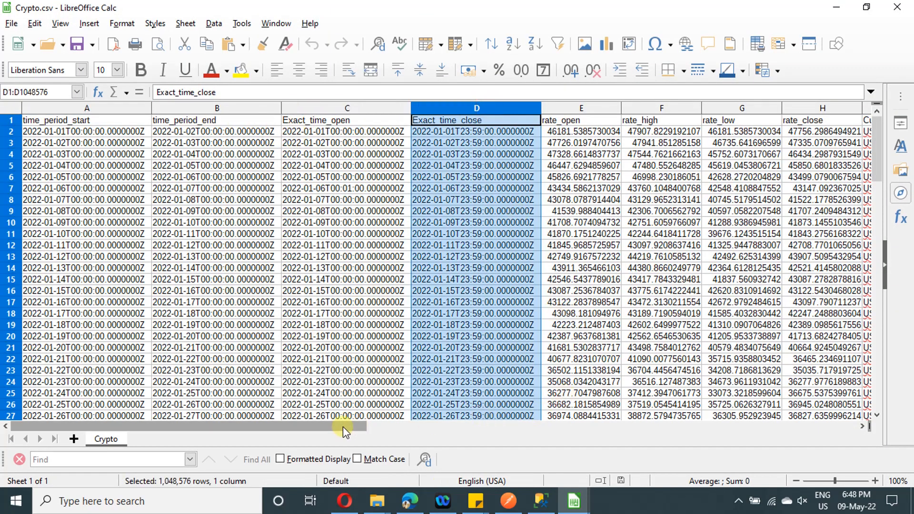
left_click(364, 428)
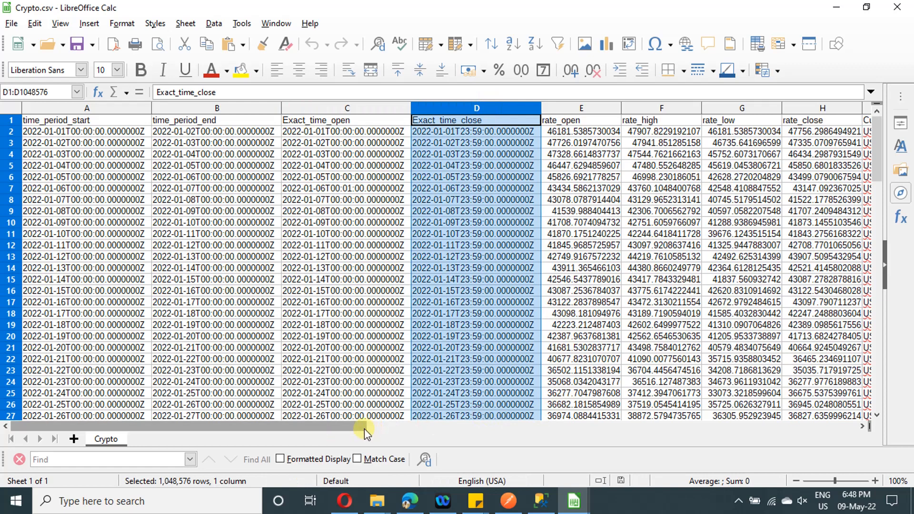
left_click(397, 424)
left_click_drag(411, 427, 336, 425)
left_click(364, 108)
left_click(413, 110)
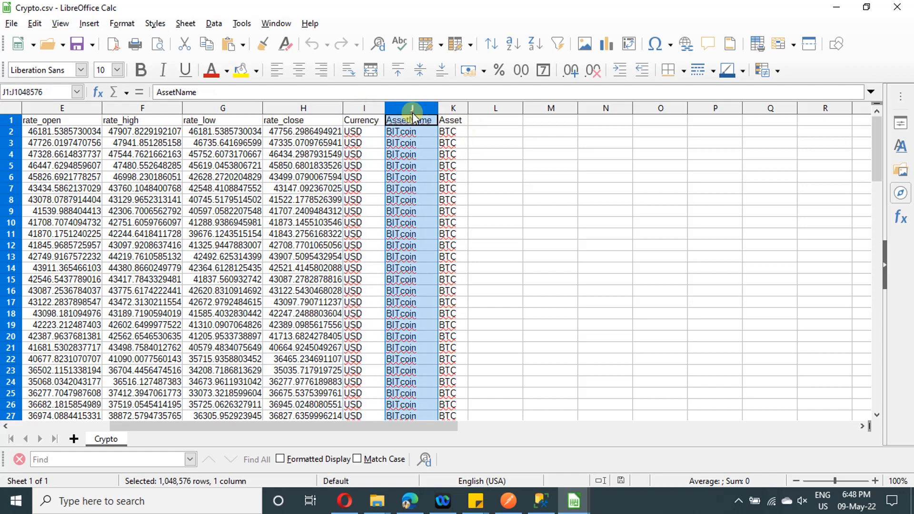
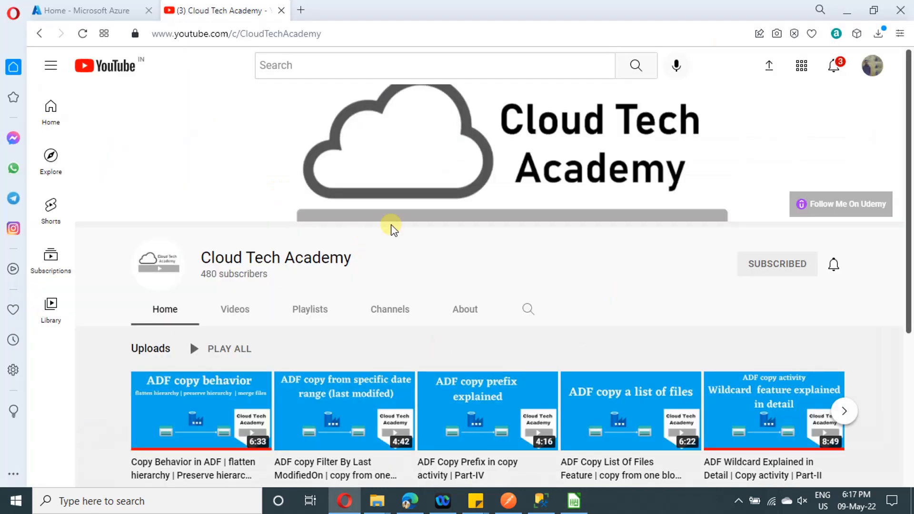
Show the created playlists of the Cloud Tech Academy channel on YouTube and look through them
scroll(507, 288, "down", 2)
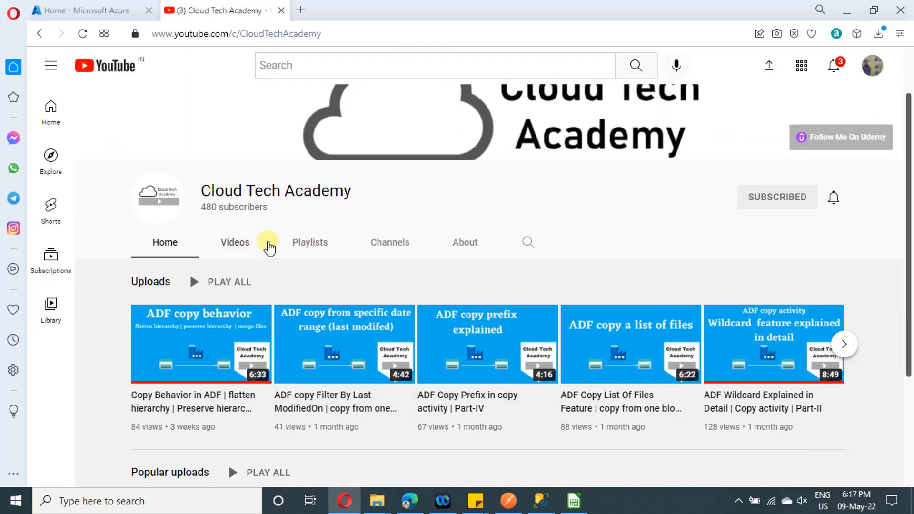
left_click(299, 245)
scroll(510, 312, "down", 2)
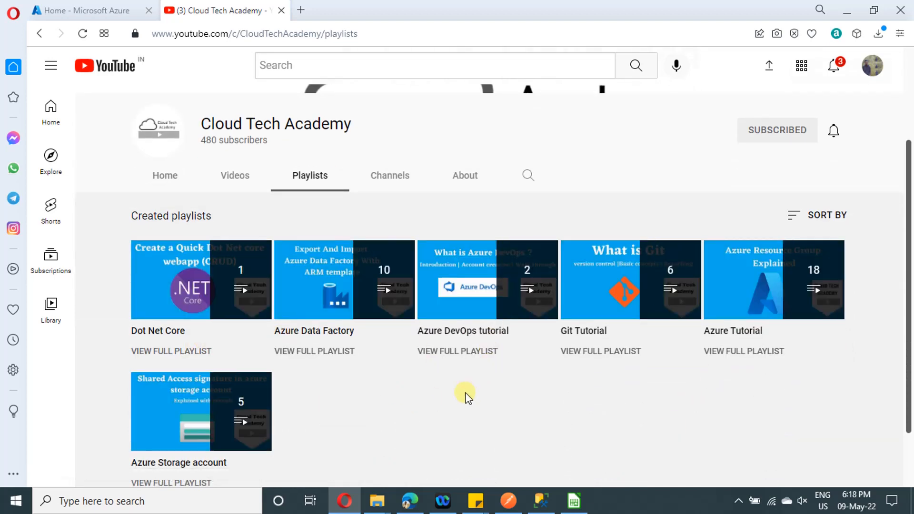
scroll(466, 396, "down", 2)
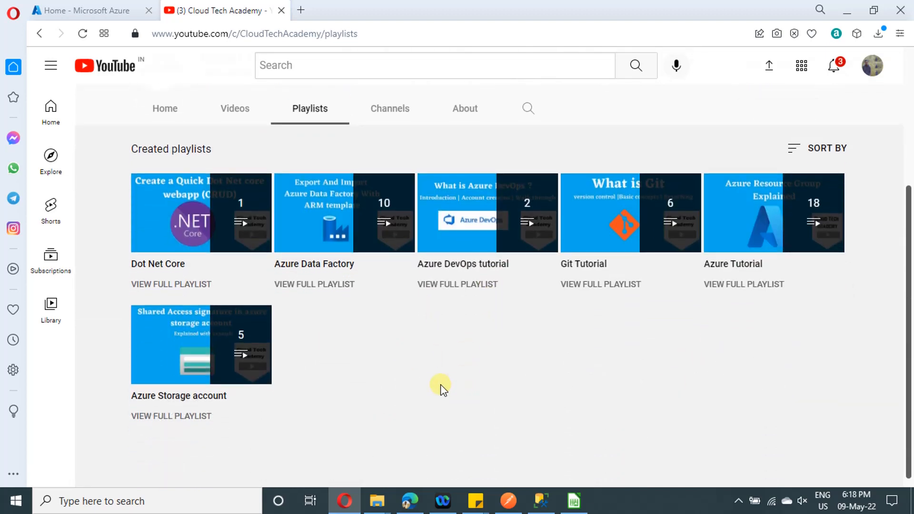